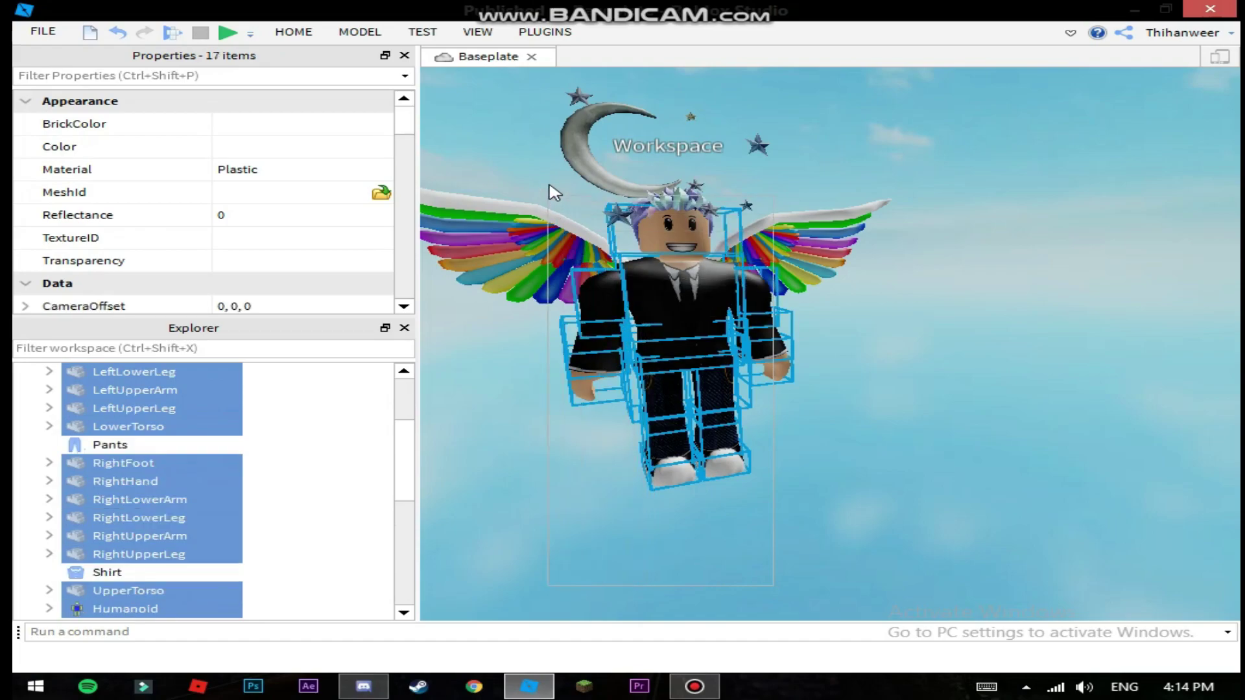
# Step: Scale down the selected avatar body parts by pulling their upper boundary lower with the Scale tool
pyautogui.click(294, 33)
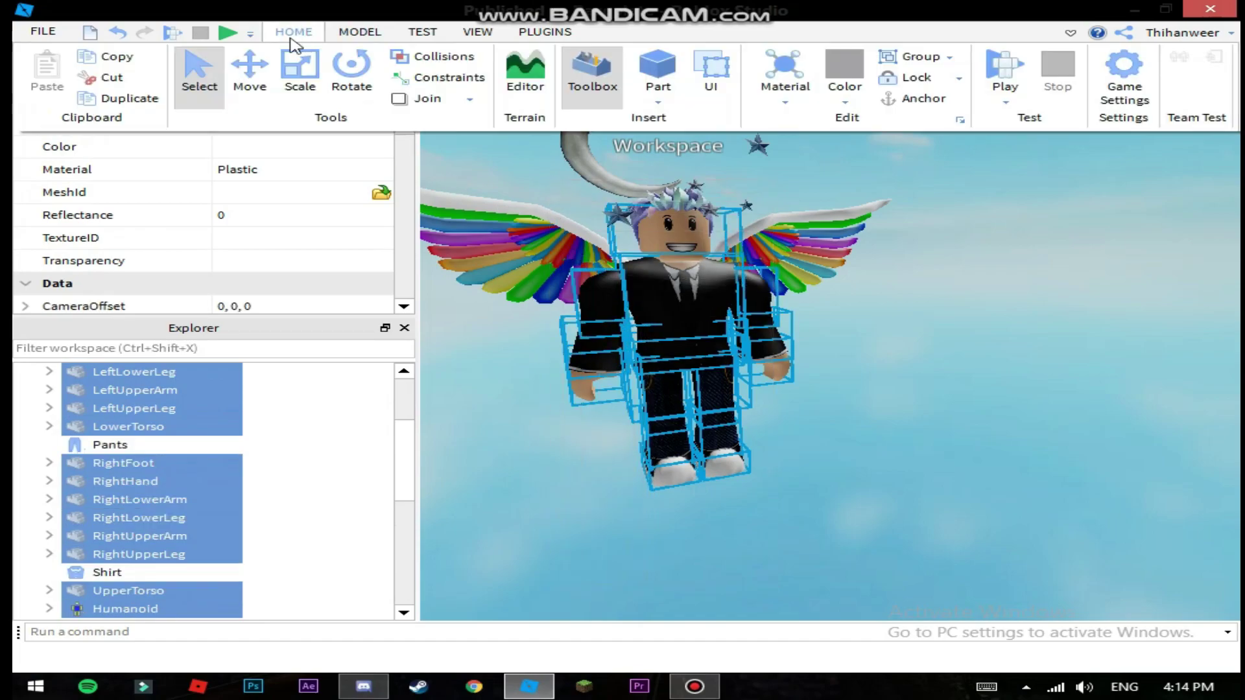
pyautogui.click(310, 83)
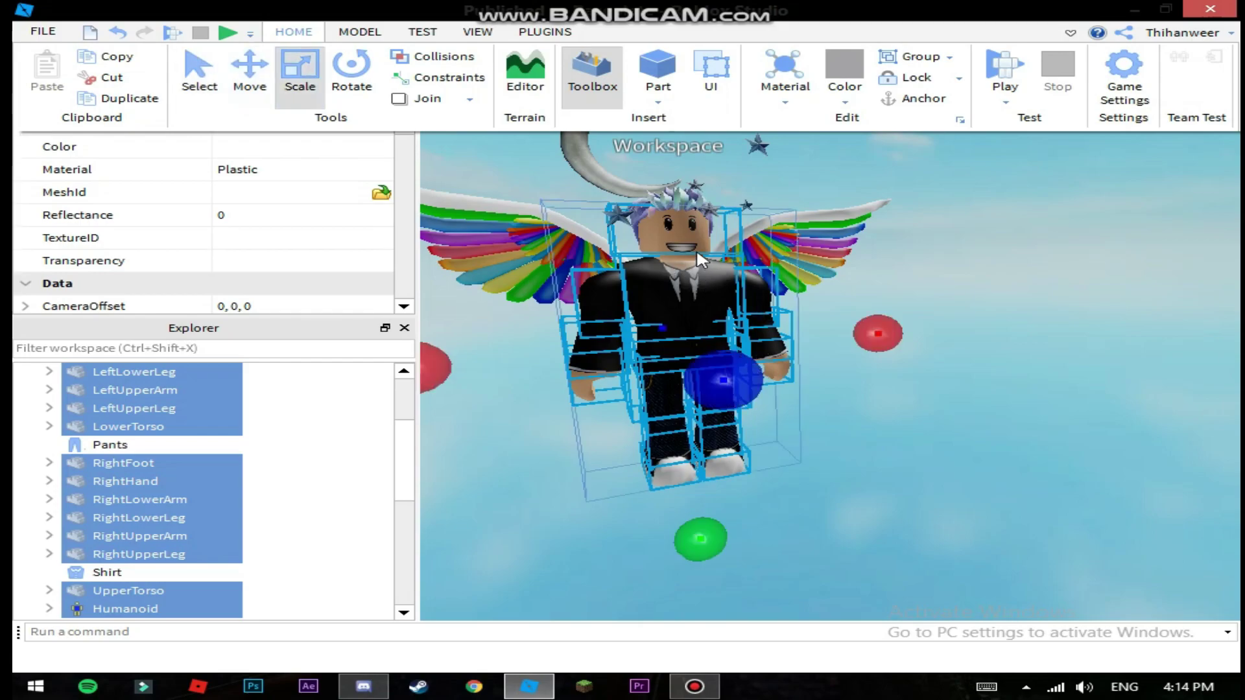
pyautogui.click(296, 34)
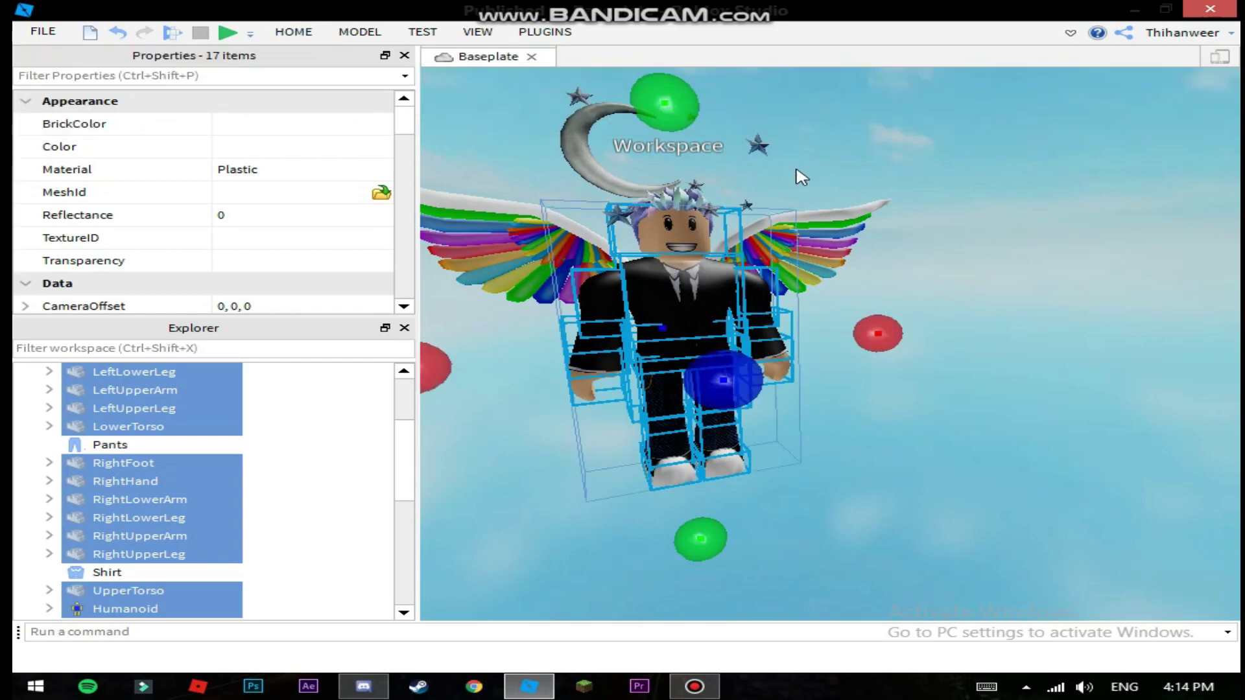
pyautogui.moveTo(648, 93); pyautogui.dragTo(647, 150)
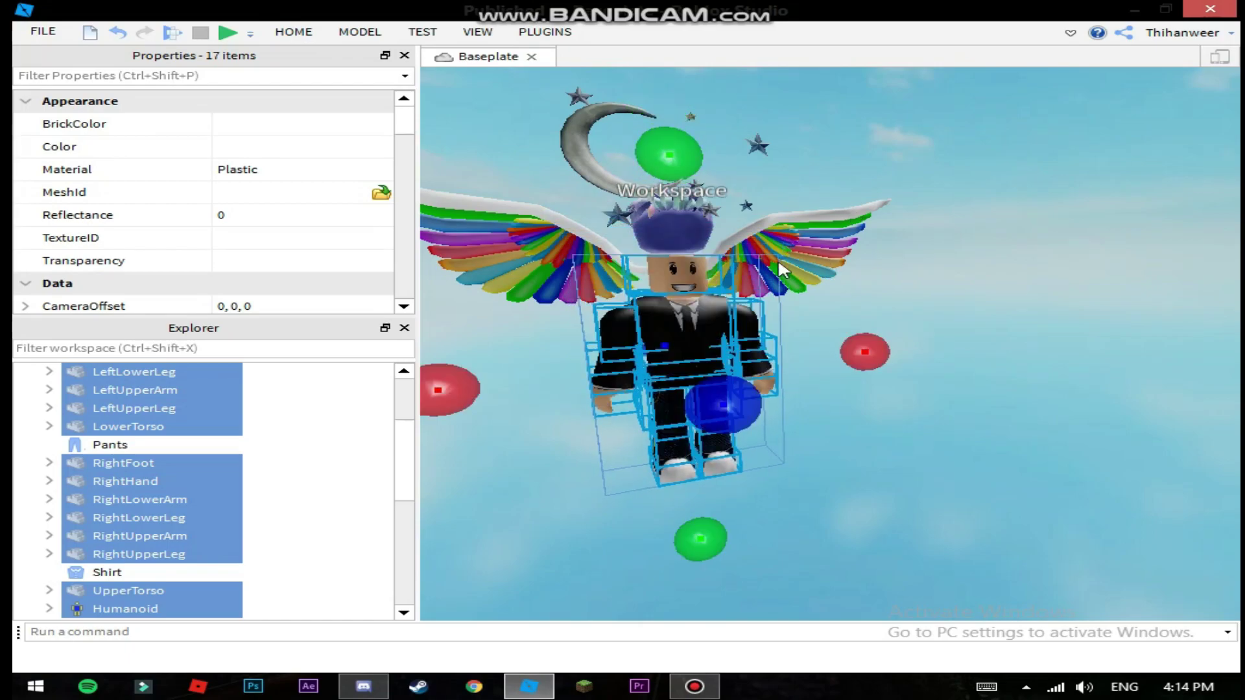
# Step: Lower the PastelBoyHair accessory so it fits onto the avatar's resized head
pyautogui.click(783, 270)
pyautogui.moveTo(783, 270); pyautogui.dragTo(780, 259, button='right')
pyautogui.scroll(3, 780, 259)
pyautogui.moveTo(404, 457); pyautogui.dragTo(408, 528)
pyautogui.click(123, 428)
pyautogui.keyDown('shift'); pyautogui.click(120, 463); pyautogui.keyUp('shift')
pyautogui.moveTo(436, 281); pyautogui.dragTo(438, 281, button='right')
pyautogui.moveTo(404, 530)
pyautogui.mouseDown()
pyautogui.moveTo(411, 422)
pyautogui.moveTo(422, 494)
pyautogui.moveTo(399, 464)
pyautogui.moveTo(408, 527)
pyautogui.mouseUp()
pyautogui.click(393, 458)
pyautogui.click(48, 590)
pyautogui.click(110, 589)
pyautogui.keyDown('shift'); pyautogui.click(123, 554); pyautogui.keyUp('shift')
pyautogui.click(295, 34)
pyautogui.moveTo(771, 182); pyautogui.dragTo(769, 218, button='right')
# Step: Position the MoonandStars and KittyEars accessories around the avatar's head, with the ears above the hair
pyautogui.scroll(-3, 769, 218)
pyautogui.click(713, 253)
pyautogui.moveTo(713, 253); pyautogui.dragTo(685, 273, button='right')
pyautogui.scroll(4, 685, 273)
pyautogui.moveTo(406, 490); pyautogui.dragTo(407, 508)
pyautogui.click(126, 483)
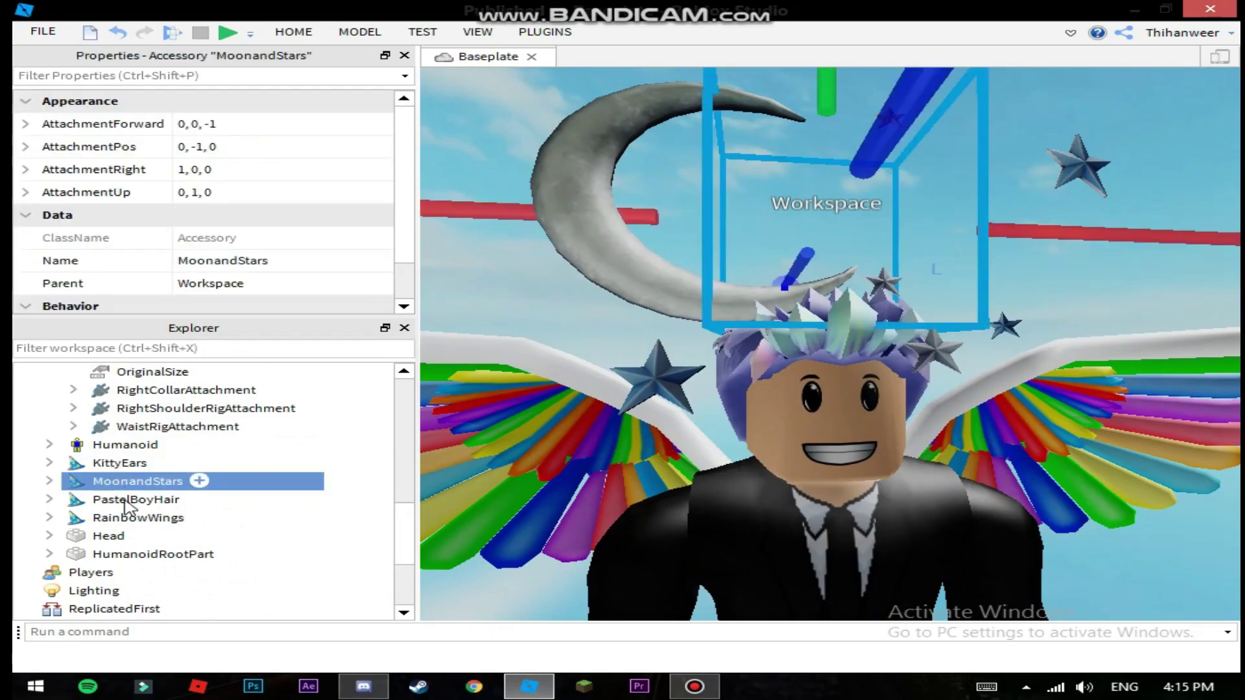
pyautogui.click(137, 499)
pyautogui.click(138, 481)
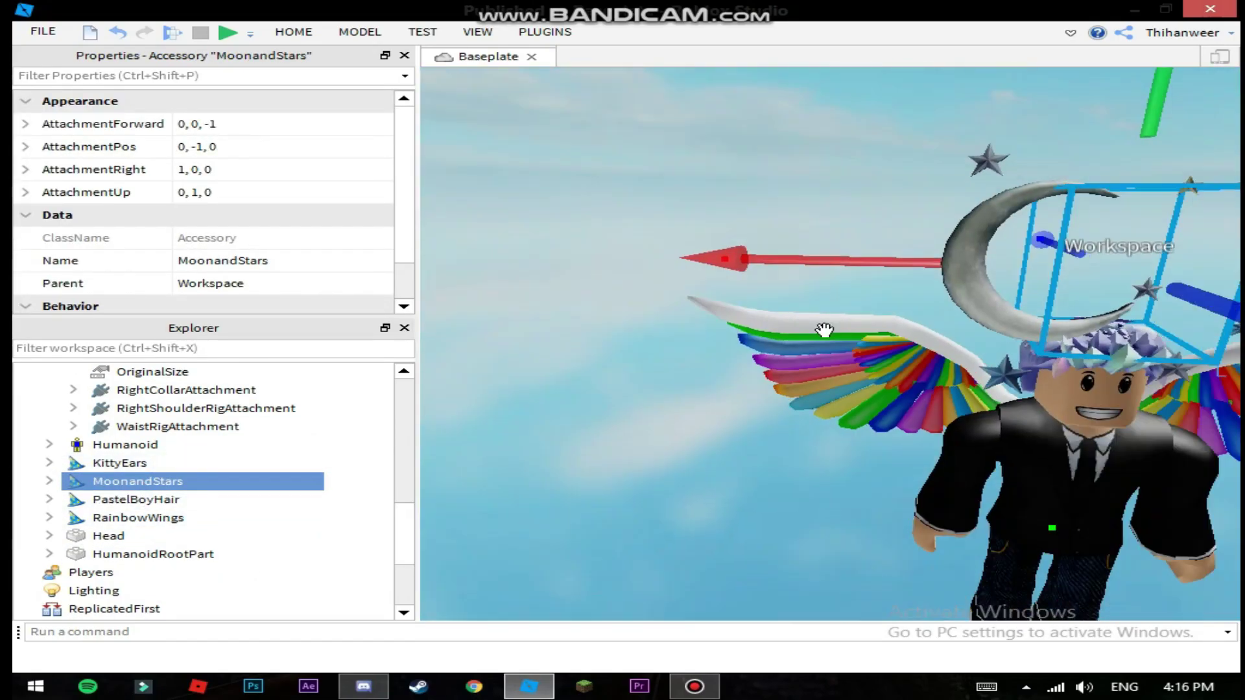
pyautogui.click(849, 337)
pyautogui.scroll(3, 615, 442)
pyautogui.moveTo(615, 442); pyautogui.dragTo(599, 434, button='right')
pyautogui.scroll(-4, 599, 435)
pyautogui.scroll(2, 600, 434)
pyautogui.click(590, 544)
pyautogui.moveTo(590, 543); pyautogui.dragTo(651, 465, button='right')
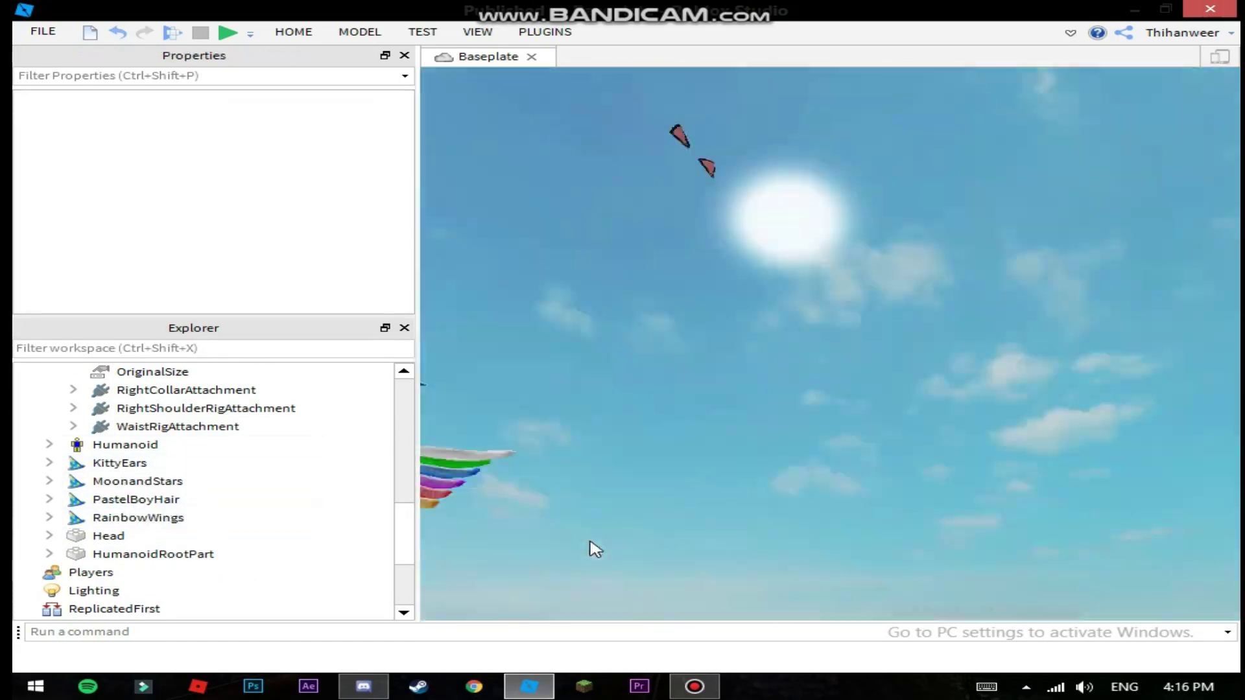
pyautogui.scroll(2, 652, 465)
pyautogui.click(777, 487)
pyautogui.moveTo(777, 486); pyautogui.dragTo(776, 486, button='right')
pyautogui.moveTo(628, 300); pyautogui.dragTo(853, 216, button='right')
pyautogui.moveTo(853, 217); pyautogui.dragTo(809, 516)
pyautogui.scroll(-3, 808, 517)
pyautogui.click(736, 538)
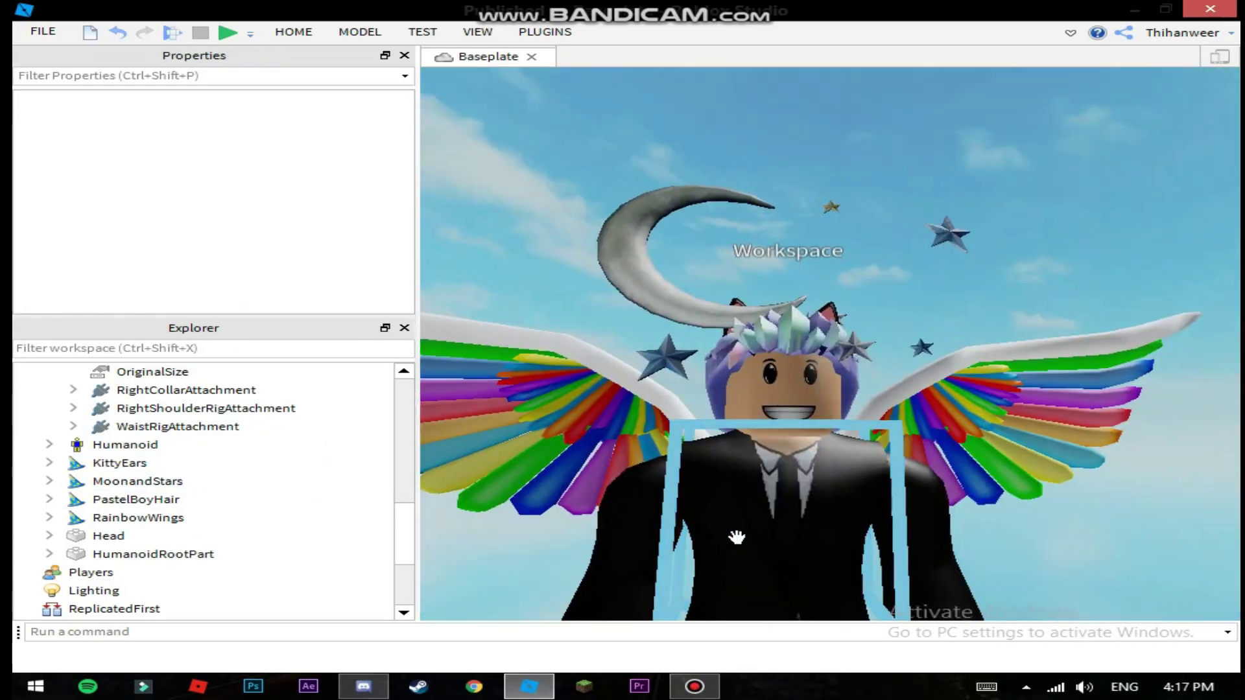
# Step: Select the avatar's left hand, lower arm and upper arm and rotate them slightly outward
pyautogui.scroll(-3, 736, 538)
pyautogui.click(902, 498)
pyautogui.keyDown('ctrl'); pyautogui.click(894, 450); pyautogui.keyUp('ctrl')
pyautogui.keyDown('ctrl'); pyautogui.click(869, 403); pyautogui.keyUp('ctrl')
pyautogui.click(294, 32)
pyautogui.click(351, 86)
pyautogui.moveTo(812, 418); pyautogui.dragTo(813, 418, button='right')
pyautogui.moveTo(787, 585); pyautogui.dragTo(872, 583)
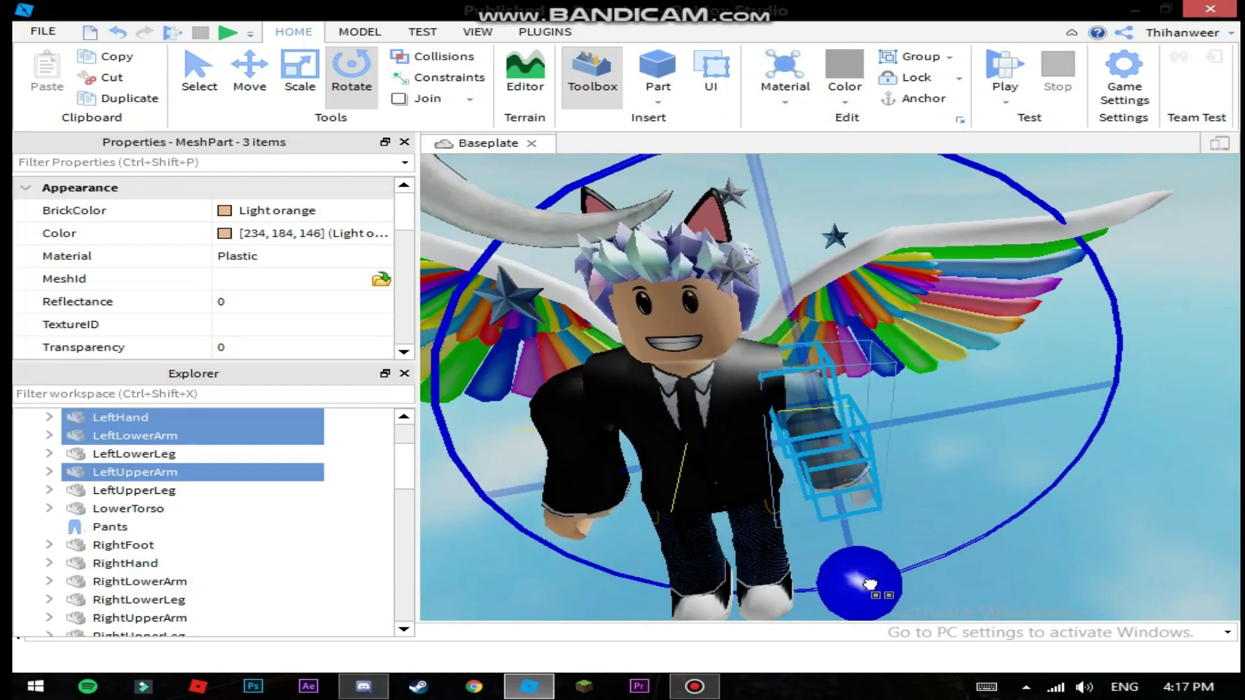
# Step: Rotate the avatar's right hand, lower arm and upper arm slightly outward, and clear the selection
pyautogui.scroll(-3, 713, 551)
pyautogui.click(698, 448)
pyautogui.keyDown('ctrl'); pyautogui.click(703, 395); pyautogui.keyUp('ctrl')
pyautogui.keyDown('ctrl'); pyautogui.click(719, 344); pyautogui.keyUp('ctrl')
pyautogui.moveTo(605, 476); pyautogui.dragTo(611, 465, button='right')
pyautogui.moveTo(847, 583); pyautogui.dragTo(816, 580)
pyautogui.click(1052, 467)
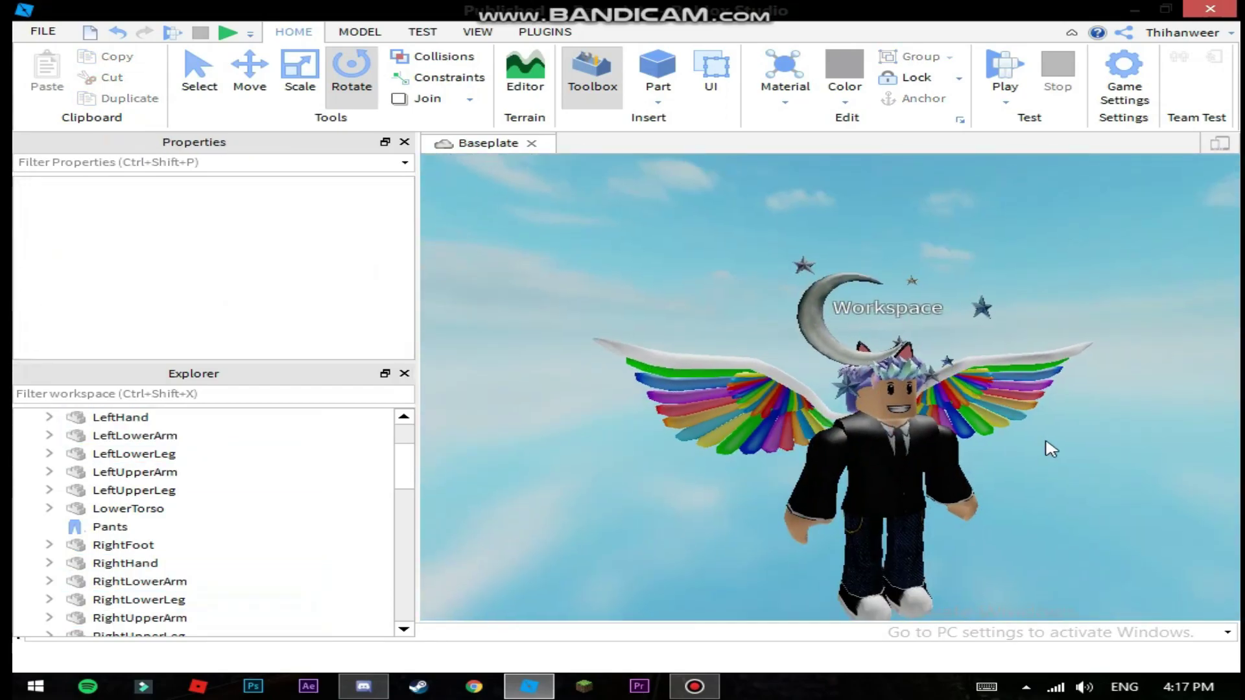
# Step: Select the whole avatar, including the KittyEars, MoonandStars, PastelBoyHair and RainbowWings accessories
pyautogui.scroll(3, 1046, 458)
pyautogui.moveTo(1046, 458); pyautogui.dragTo(1046, 441, button='right')
pyautogui.scroll(-5, 1045, 441)
pyautogui.hotkey('ctrl', 'a')
pyautogui.moveTo(405, 477); pyautogui.dragTo(407, 579)
pyautogui.keyDown('ctrl'); pyautogui.click(117, 436); pyautogui.keyUp('ctrl')
pyautogui.keyDown('ctrl'); pyautogui.click(112, 456); pyautogui.keyUp('ctrl')
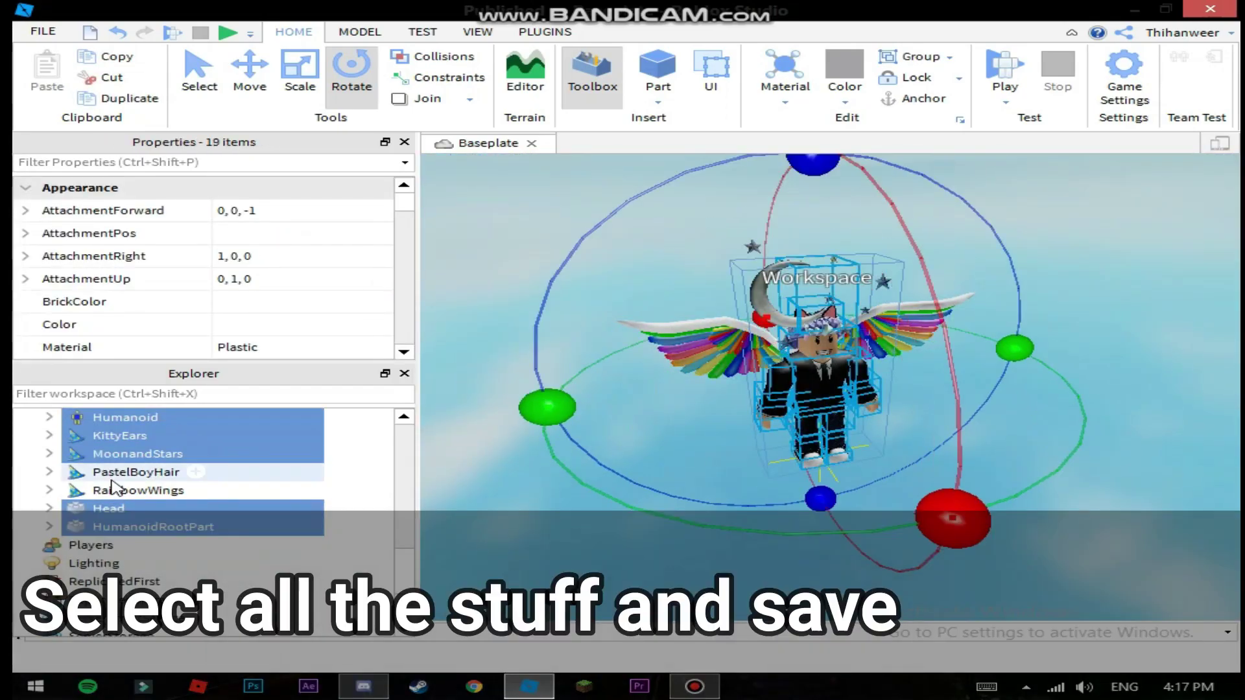
pyautogui.keyDown('ctrl'); pyautogui.click(113, 477); pyautogui.keyUp('ctrl')
pyautogui.keyDown('ctrl'); pyautogui.click(121, 495); pyautogui.keyUp('ctrl')
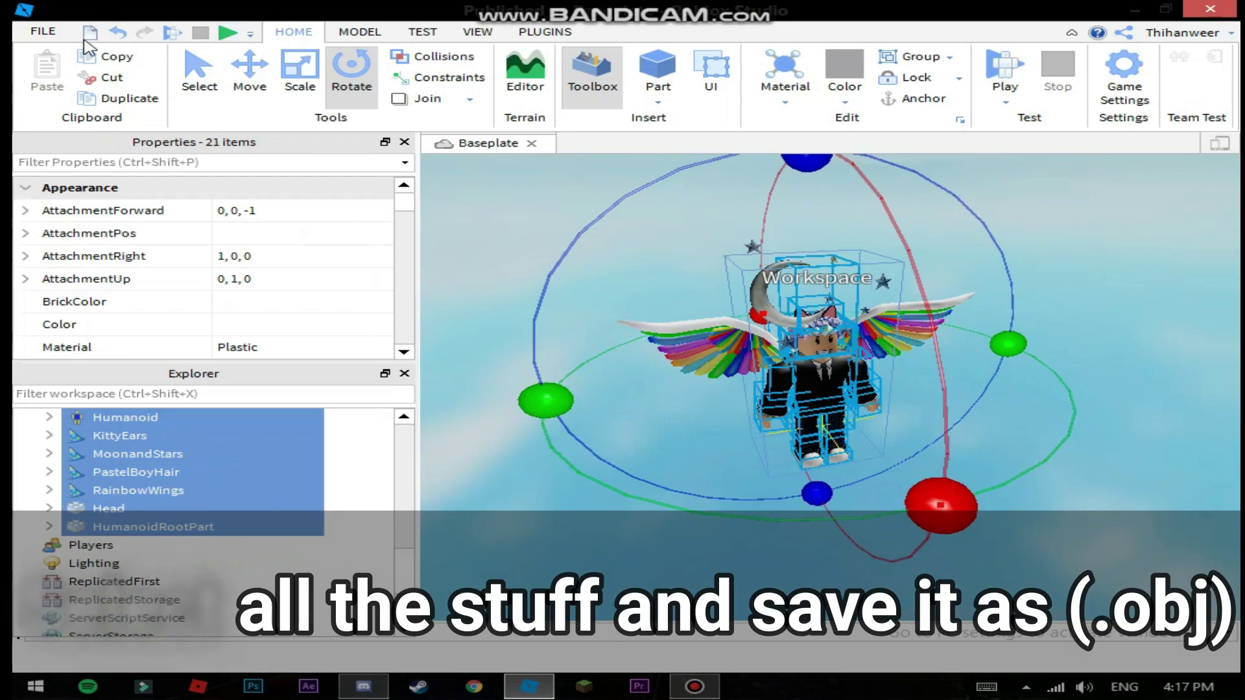
pyautogui.click(43, 31)
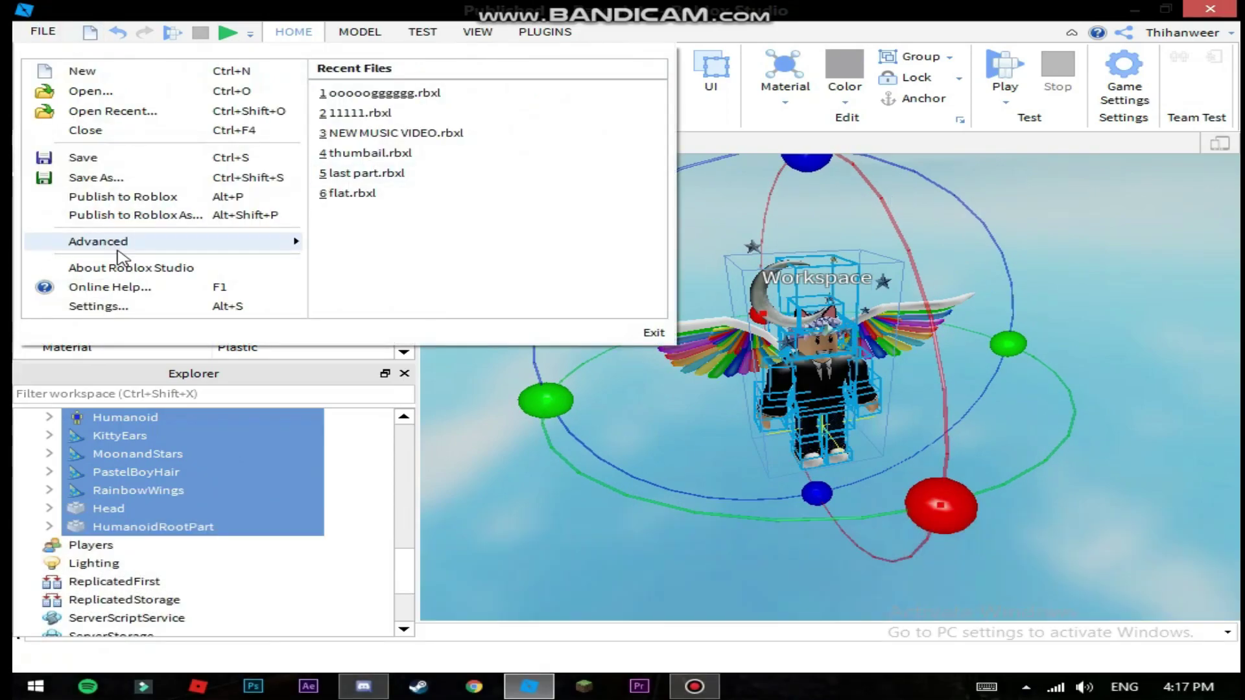
pyautogui.moveTo(127, 242)
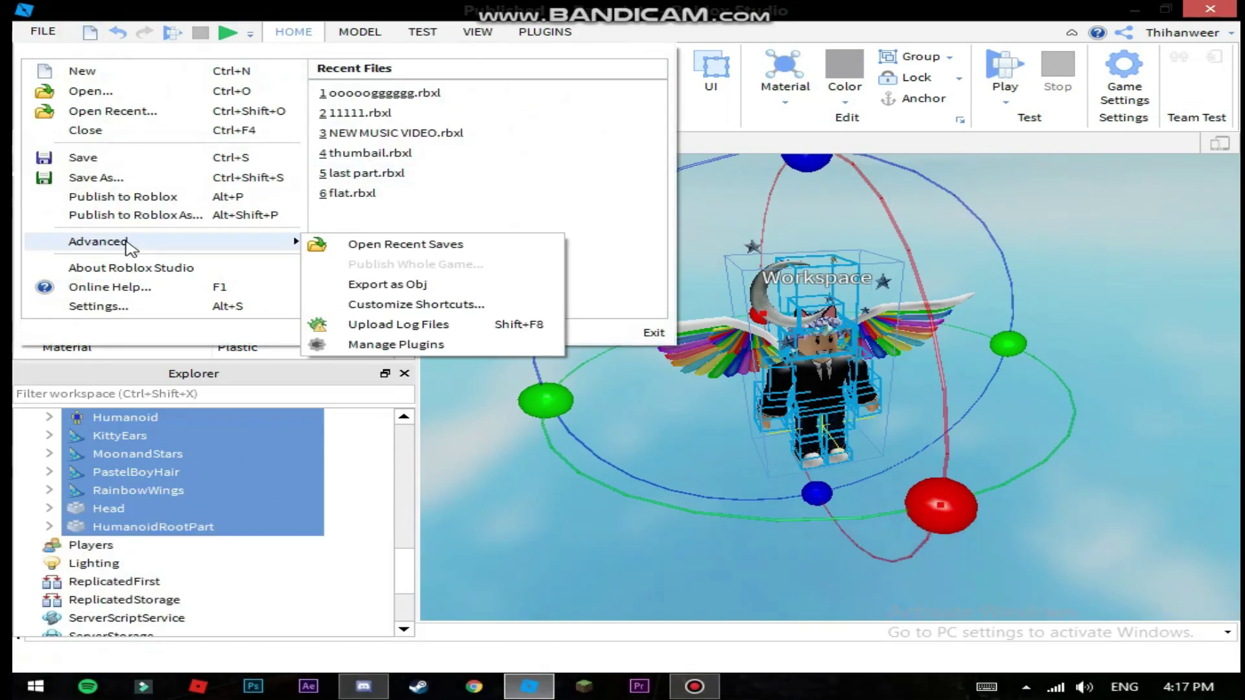
pyautogui.click(423, 377)
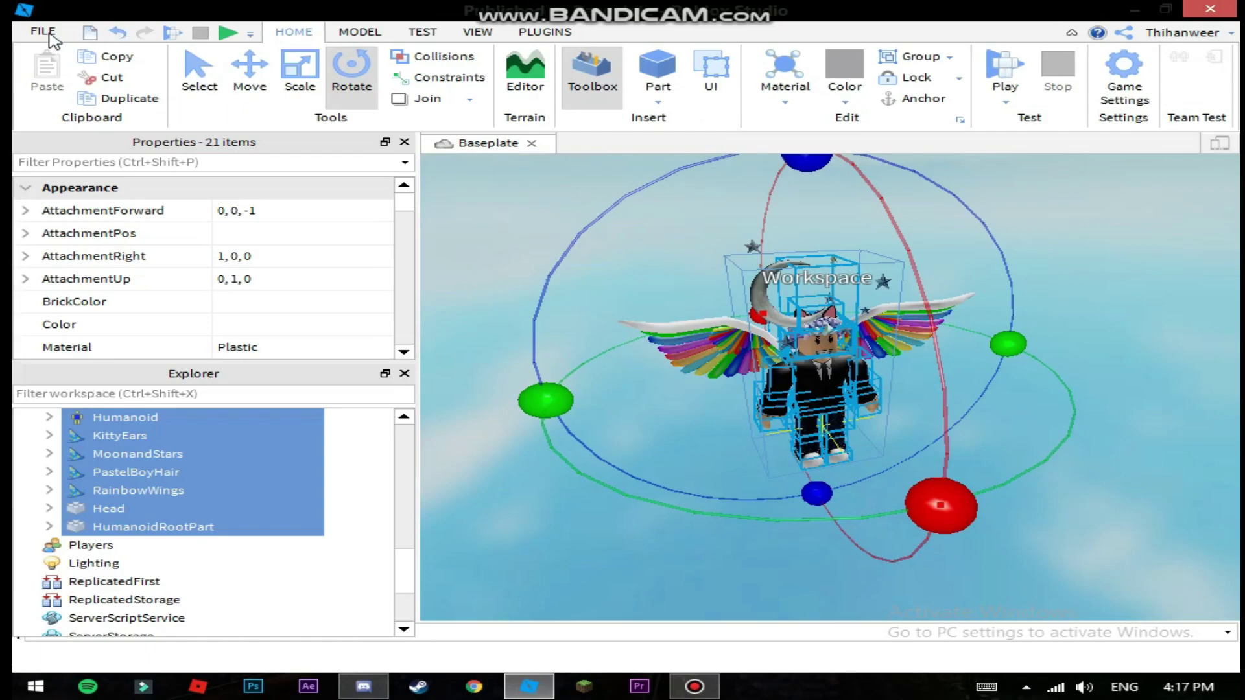
# Step: Export the selected avatar as an OBJ file named "min version blender" to the Desktop
pyautogui.click(45, 32)
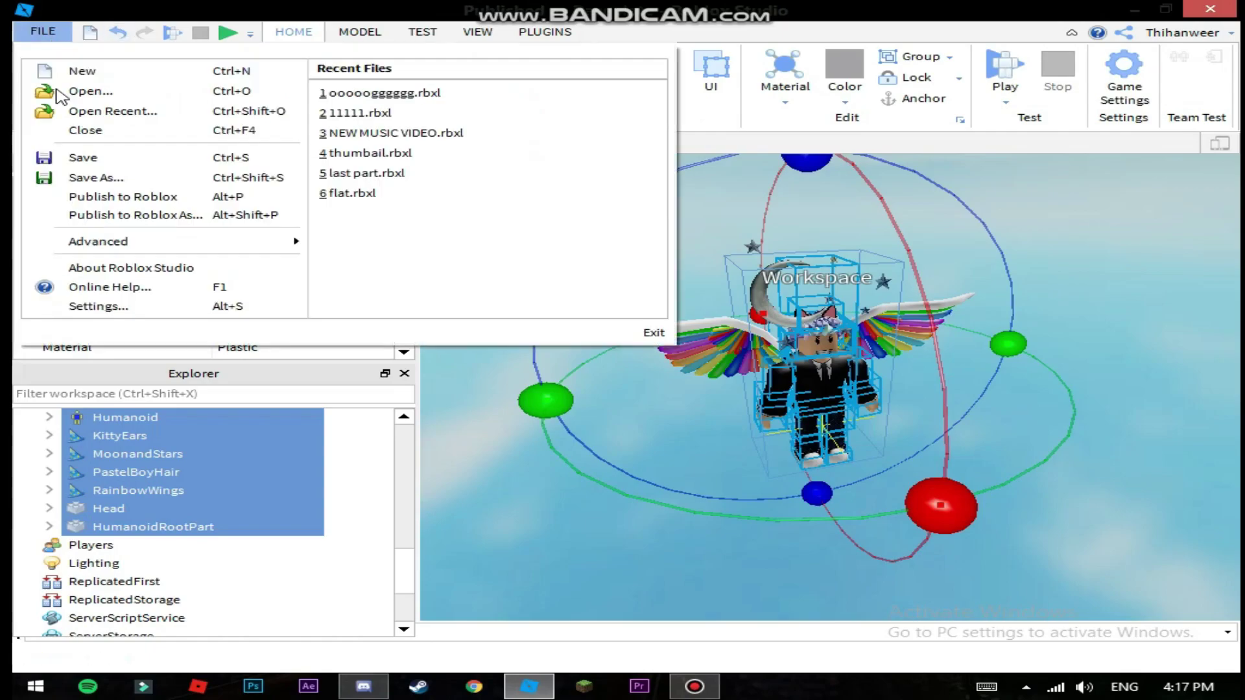
pyautogui.moveTo(143, 254)
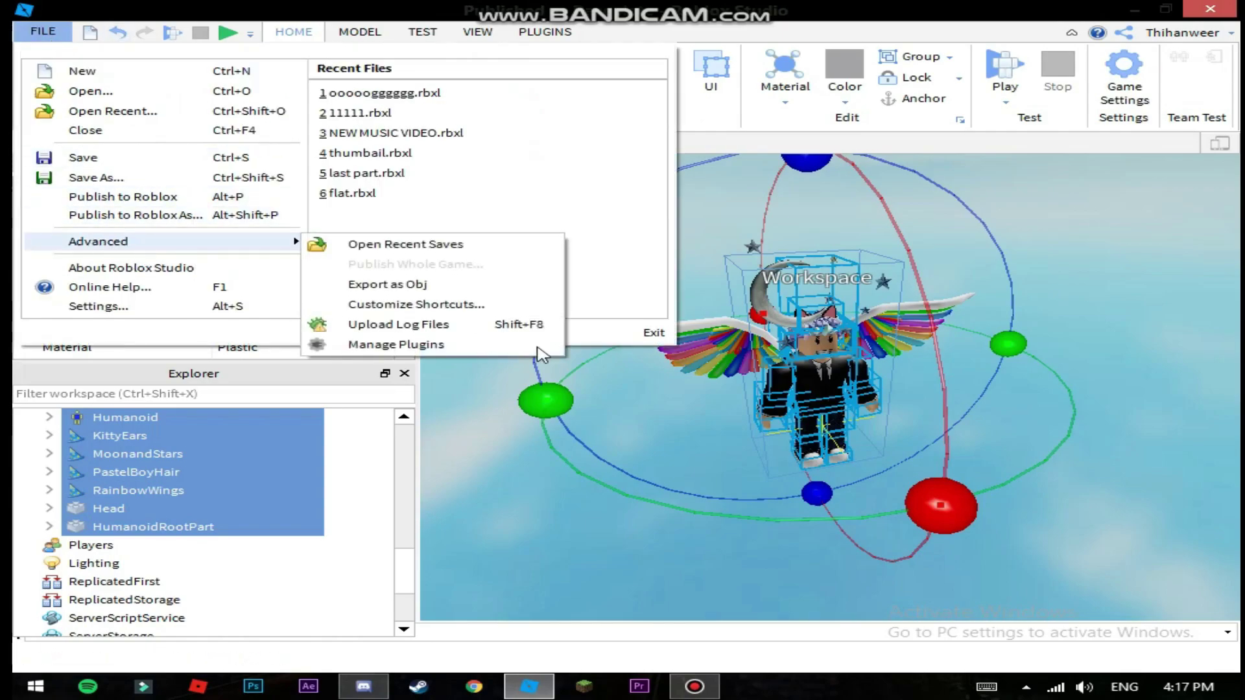
pyautogui.click(445, 287)
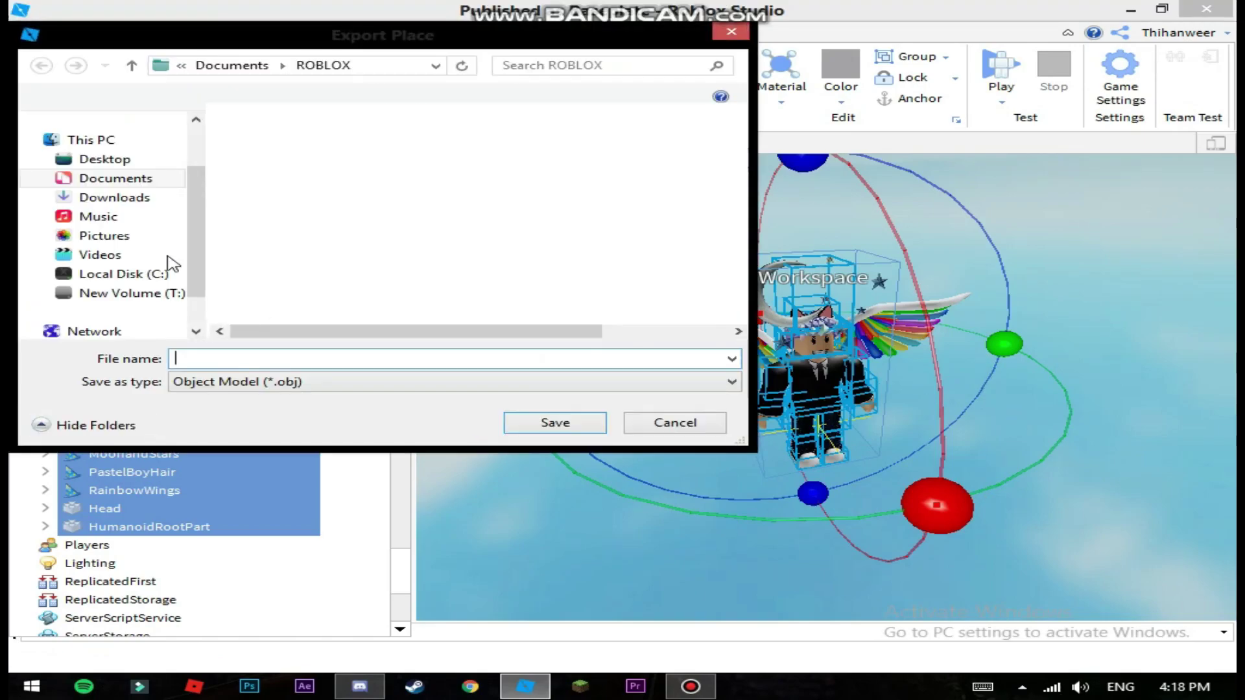
pyautogui.click(98, 226)
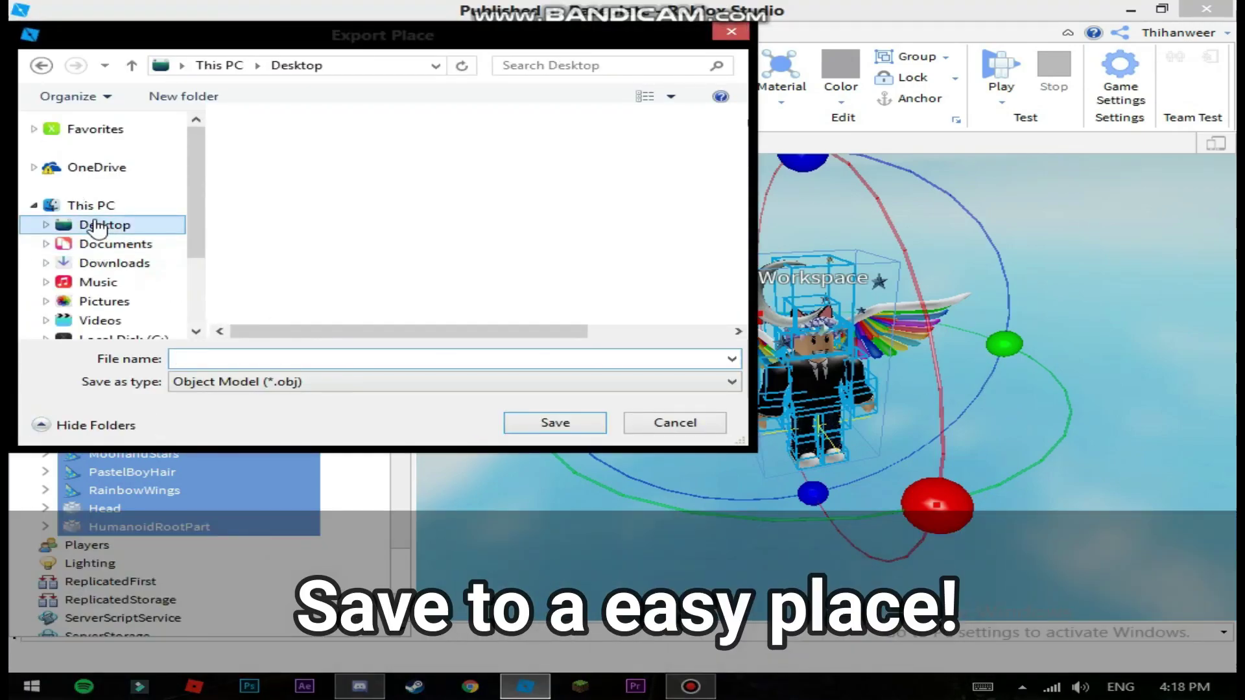
pyautogui.click(290, 356)
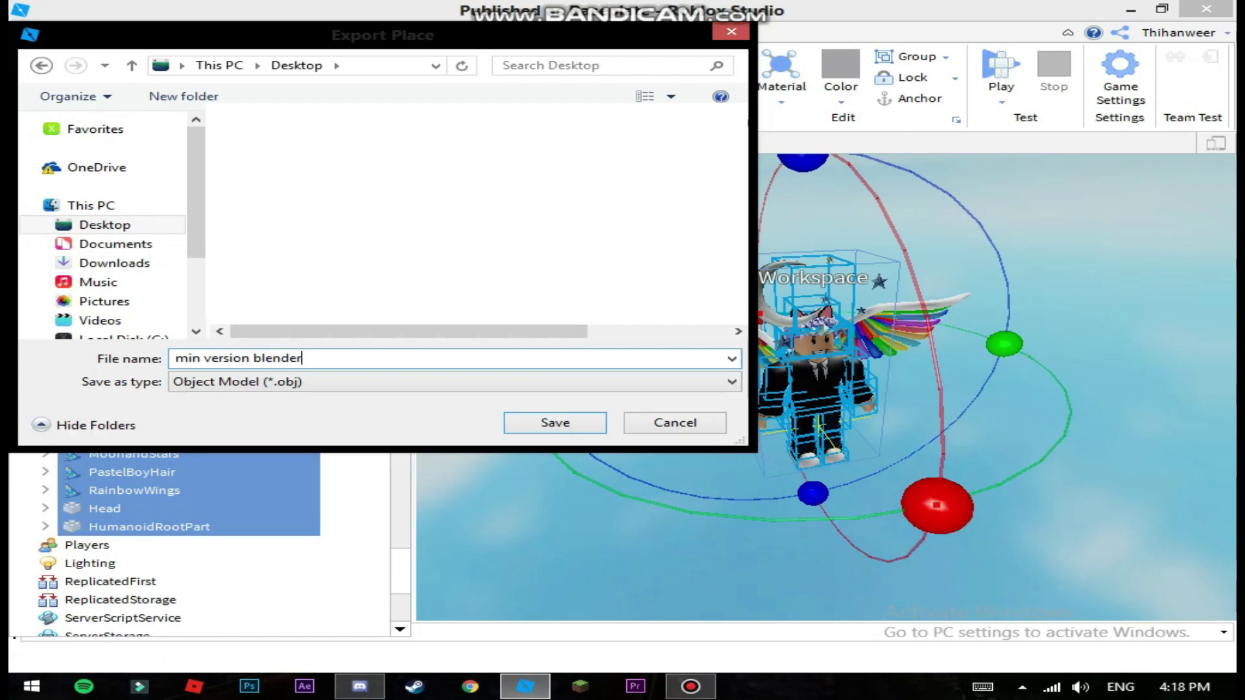
pyautogui.press('Return')
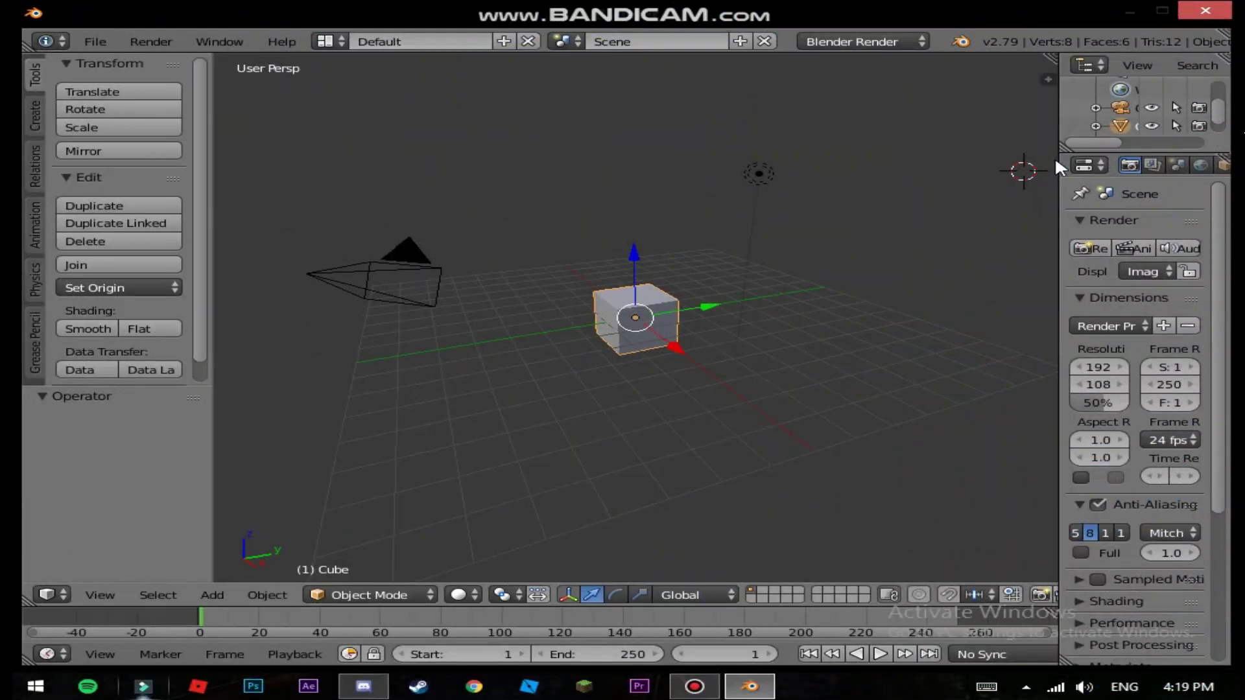
# Step: Switch to Blender, widen the outliner and properties area, and delete the default Cube
pyautogui.moveTo(1057, 158); pyautogui.dragTo(1006, 159)
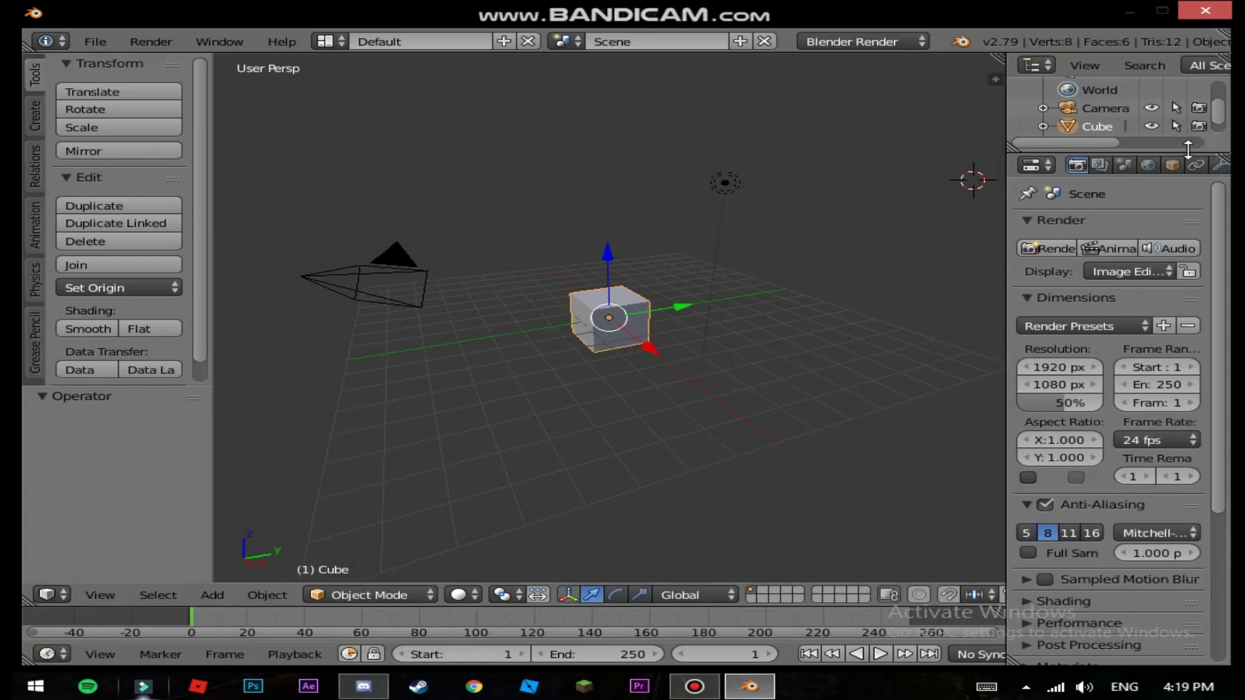
pyautogui.rightClick(1071, 120)
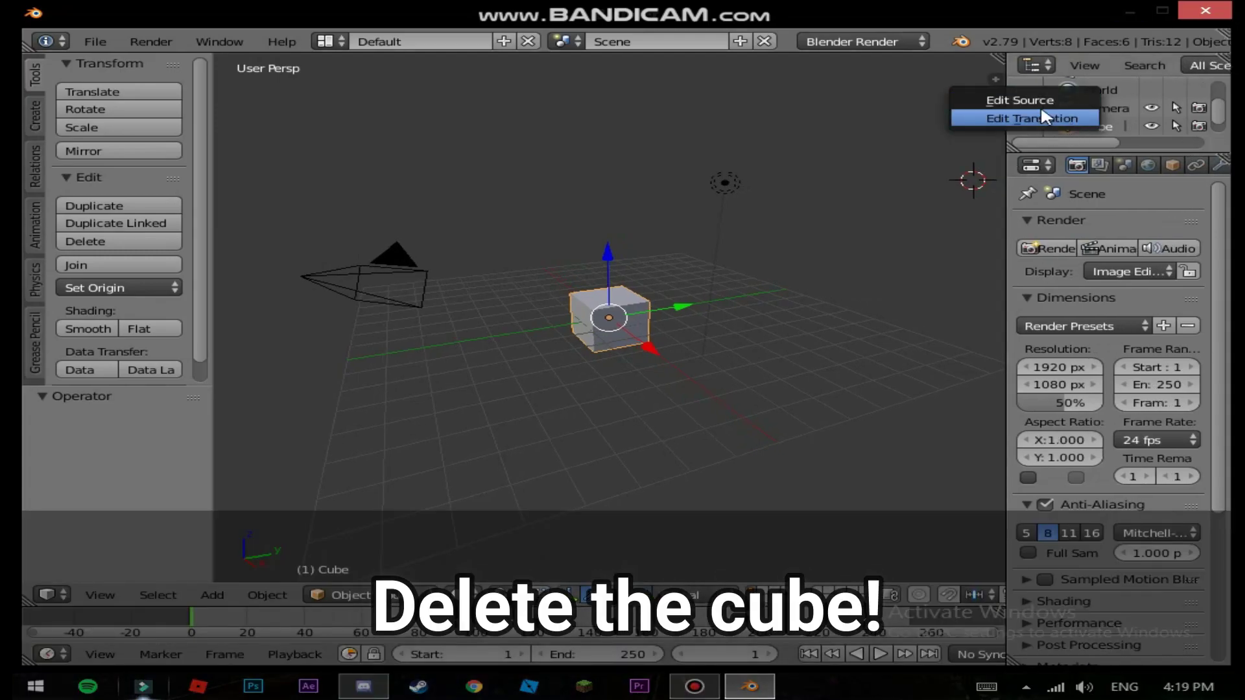
pyautogui.rightClick(1114, 119)
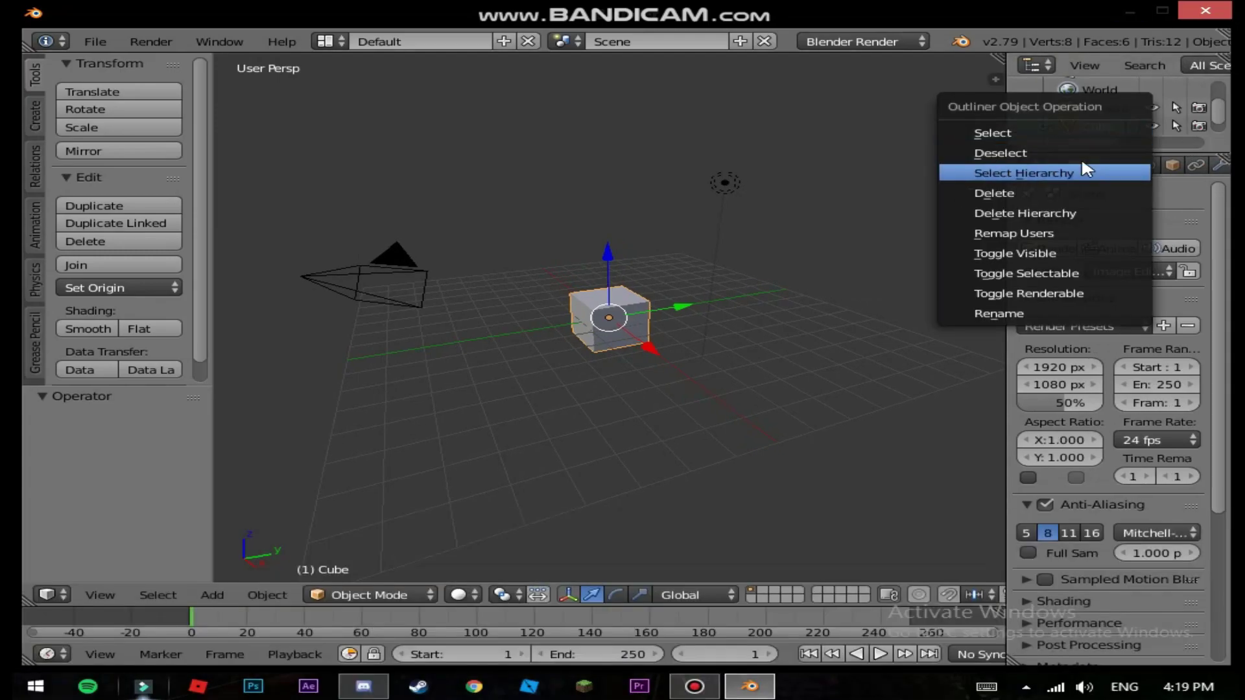
pyautogui.click(1081, 153)
pyautogui.rightClick(1100, 132)
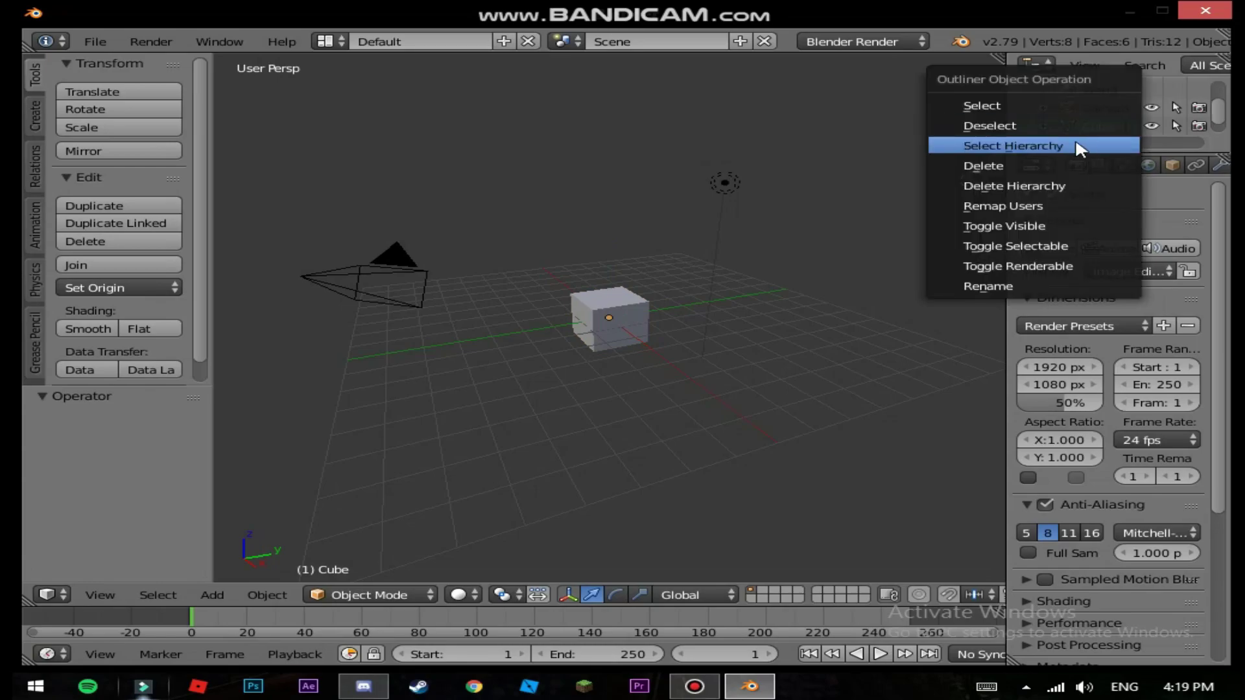
pyautogui.click(1064, 170)
# Step: Import "min version blender.obj" from the Desktop as a Wavefront model
pyautogui.click(98, 39)
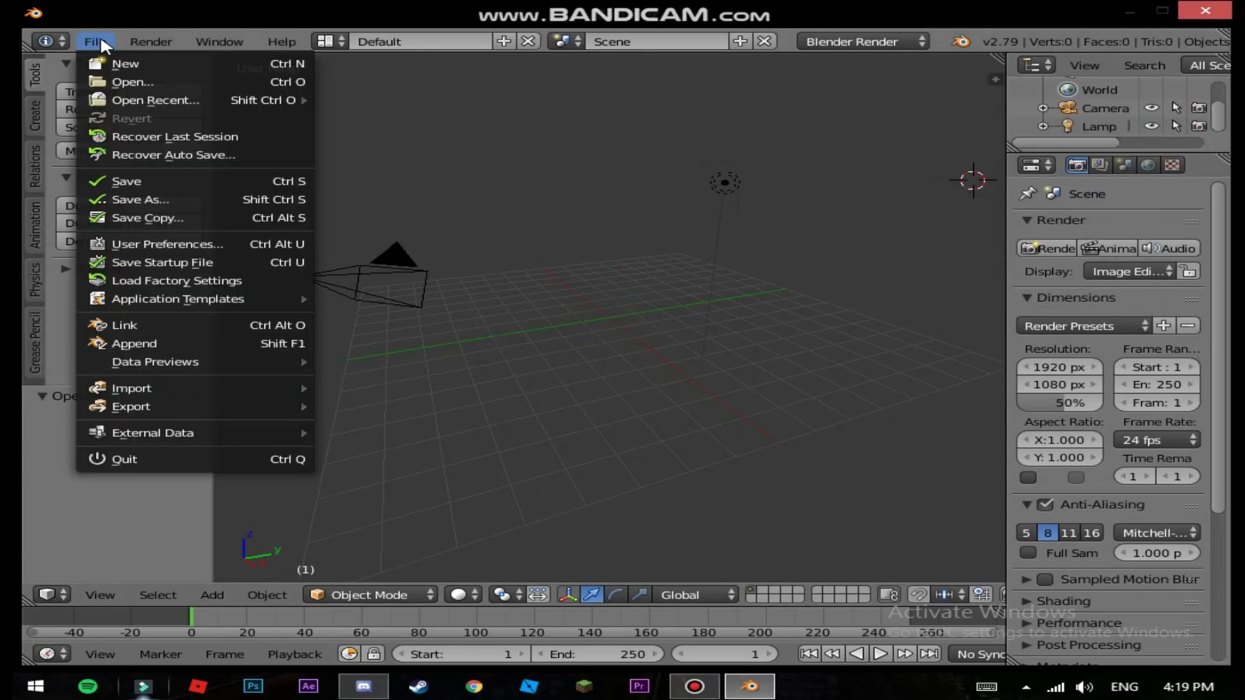
pyautogui.moveTo(174, 387)
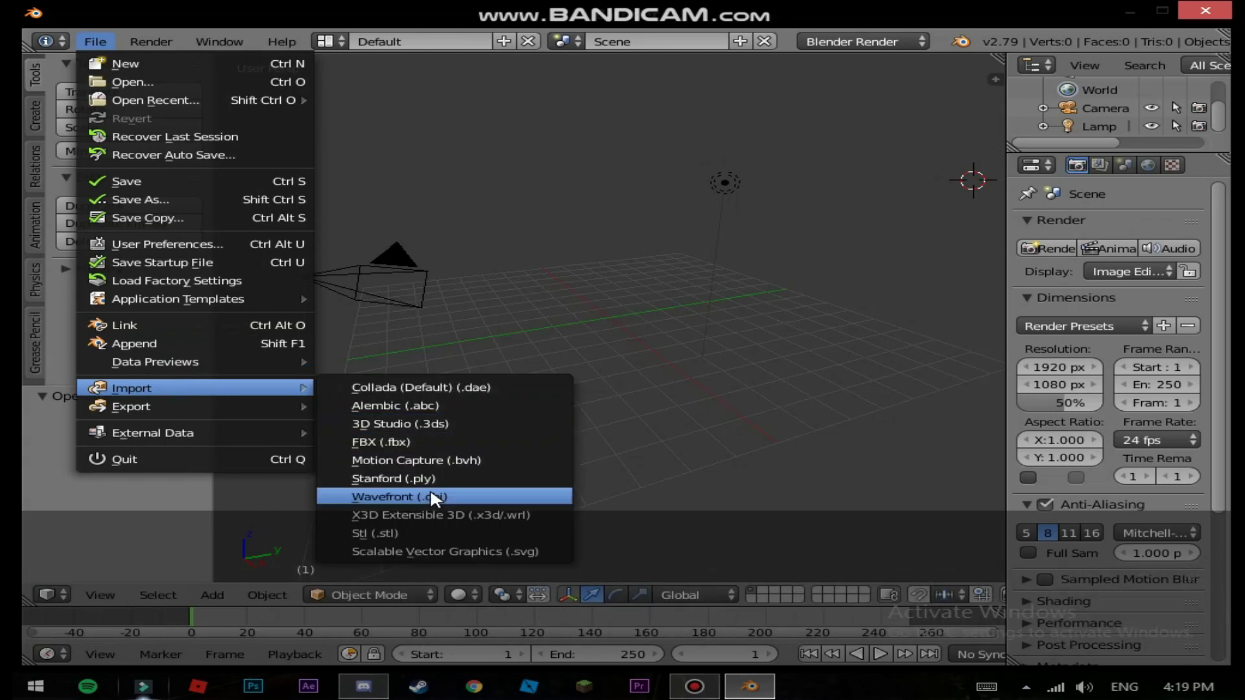
pyautogui.click(448, 497)
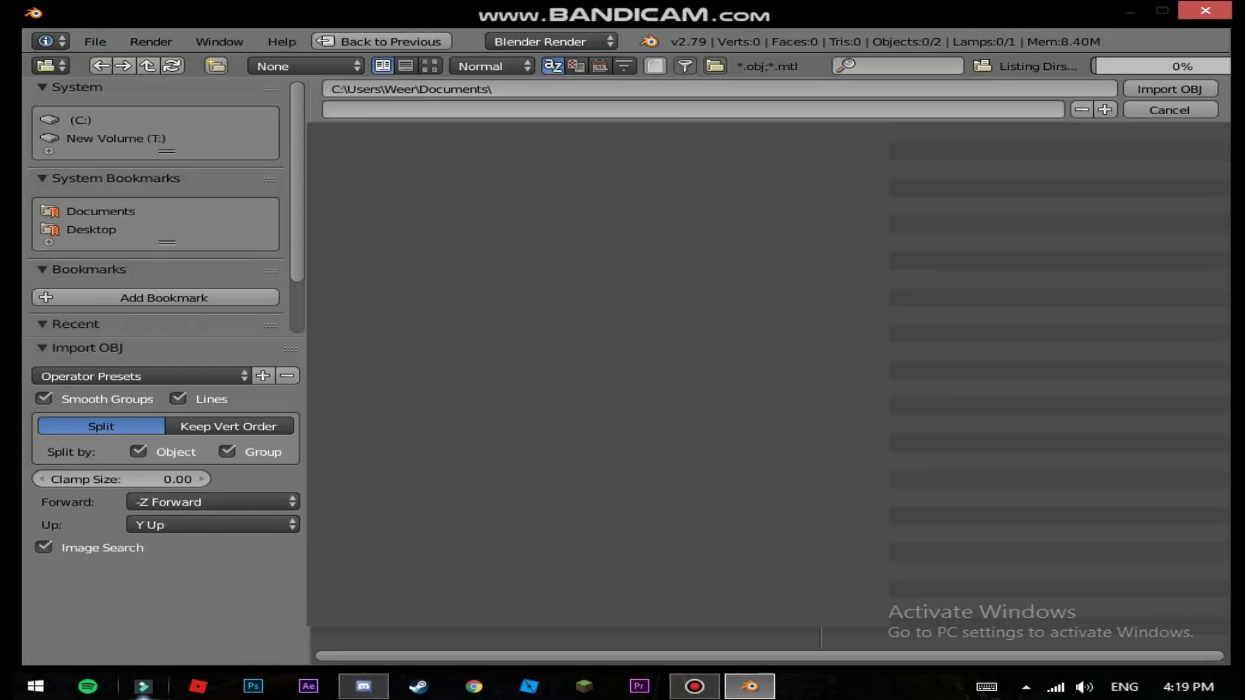
pyautogui.click(79, 123)
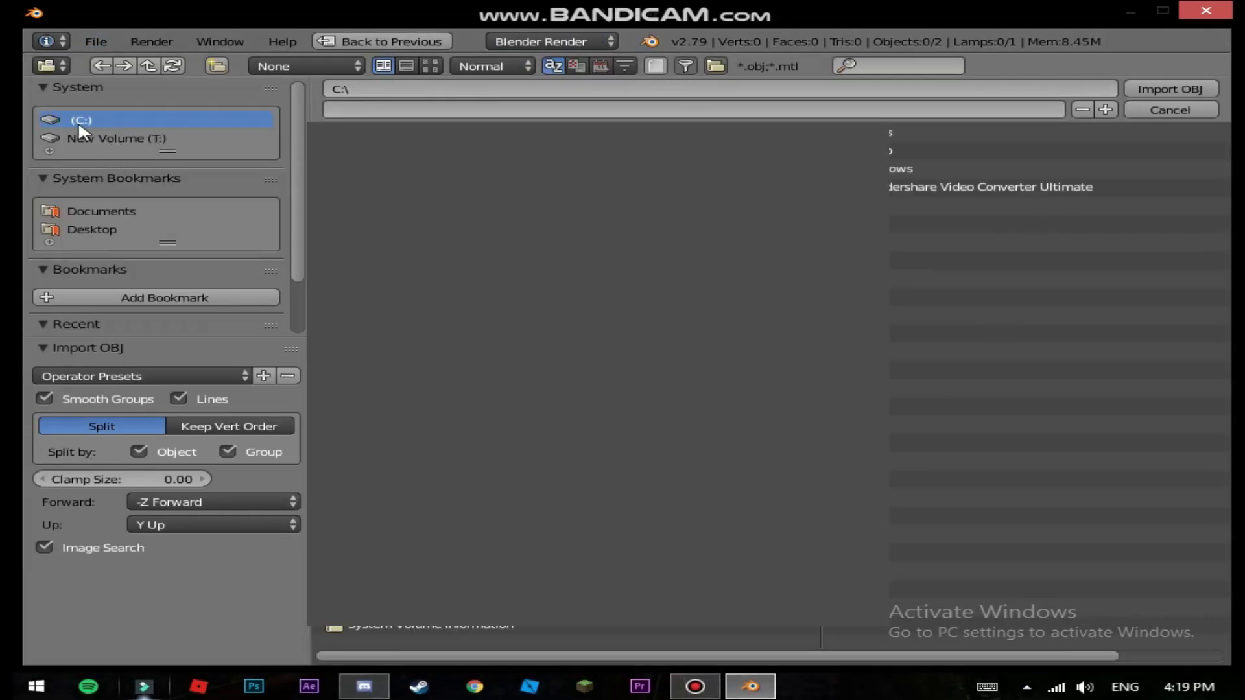
pyautogui.click(107, 228)
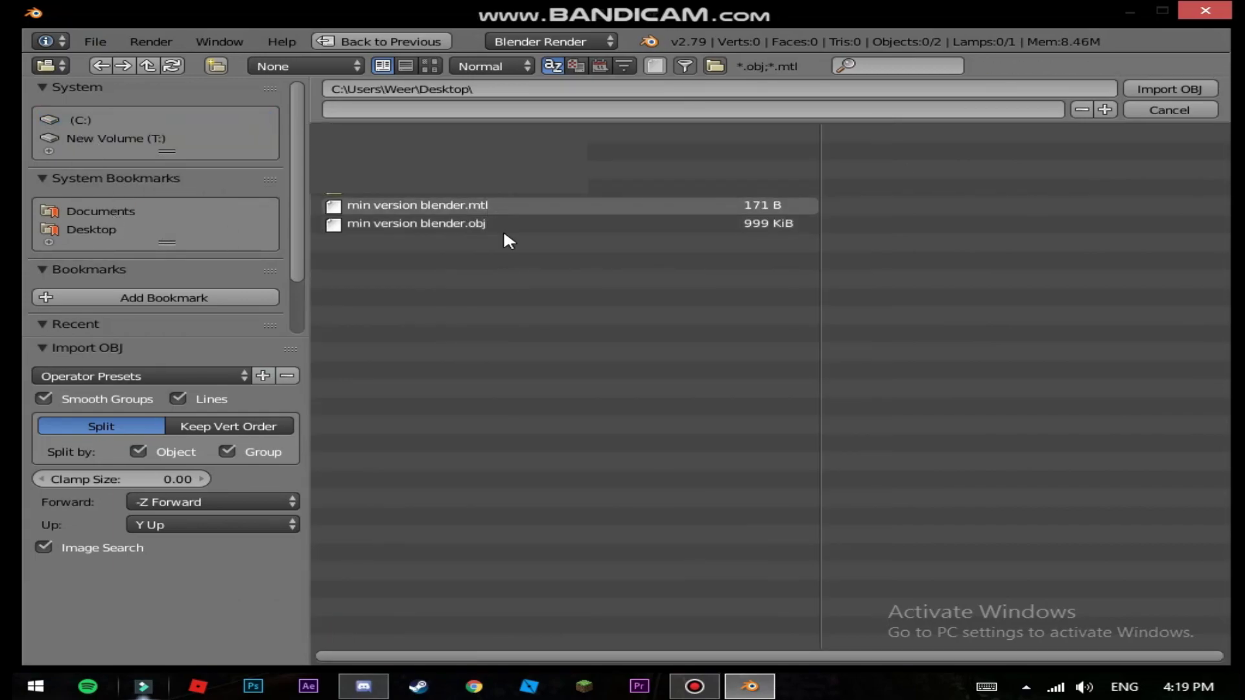
pyautogui.click(519, 221)
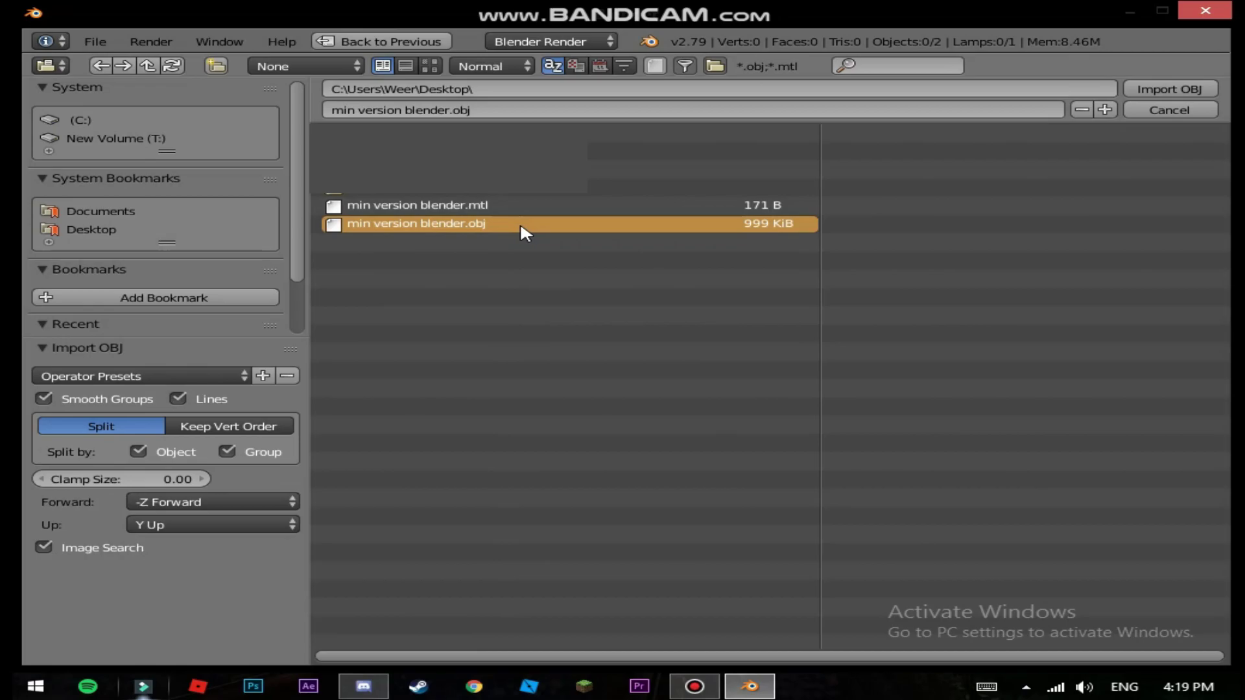
pyautogui.doubleClick(521, 226)
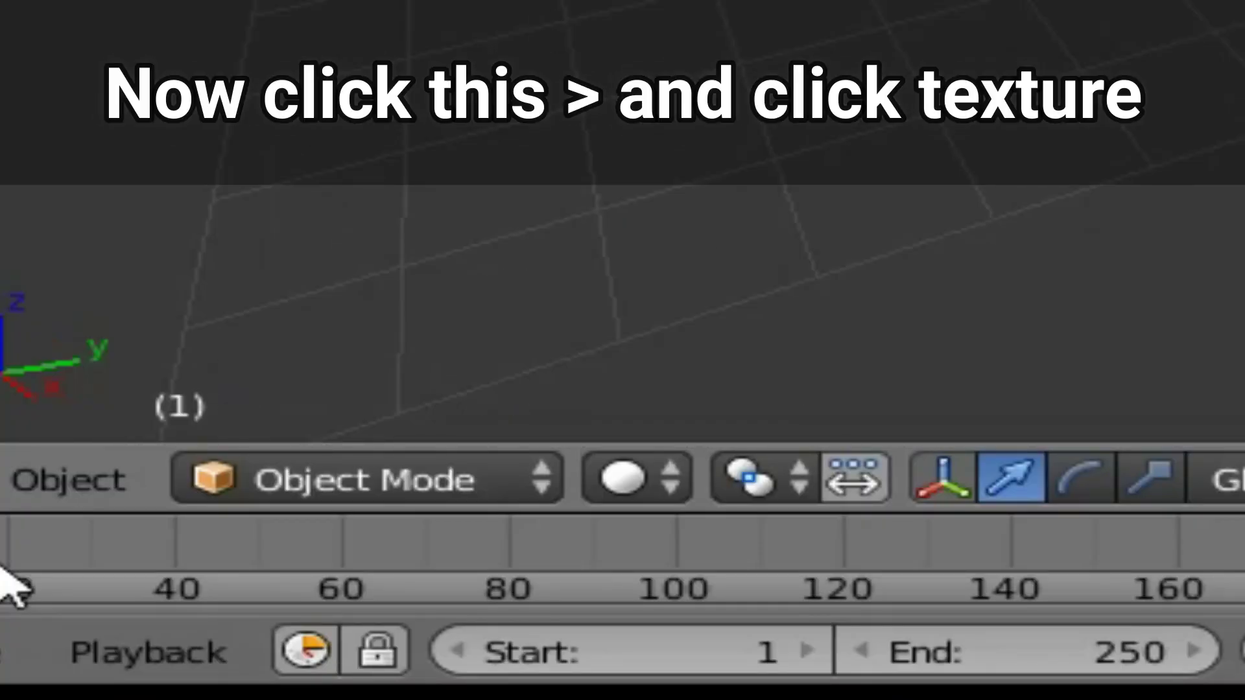
# Step: Set the 3D viewport shading to Texture
pyautogui.click(361, 480)
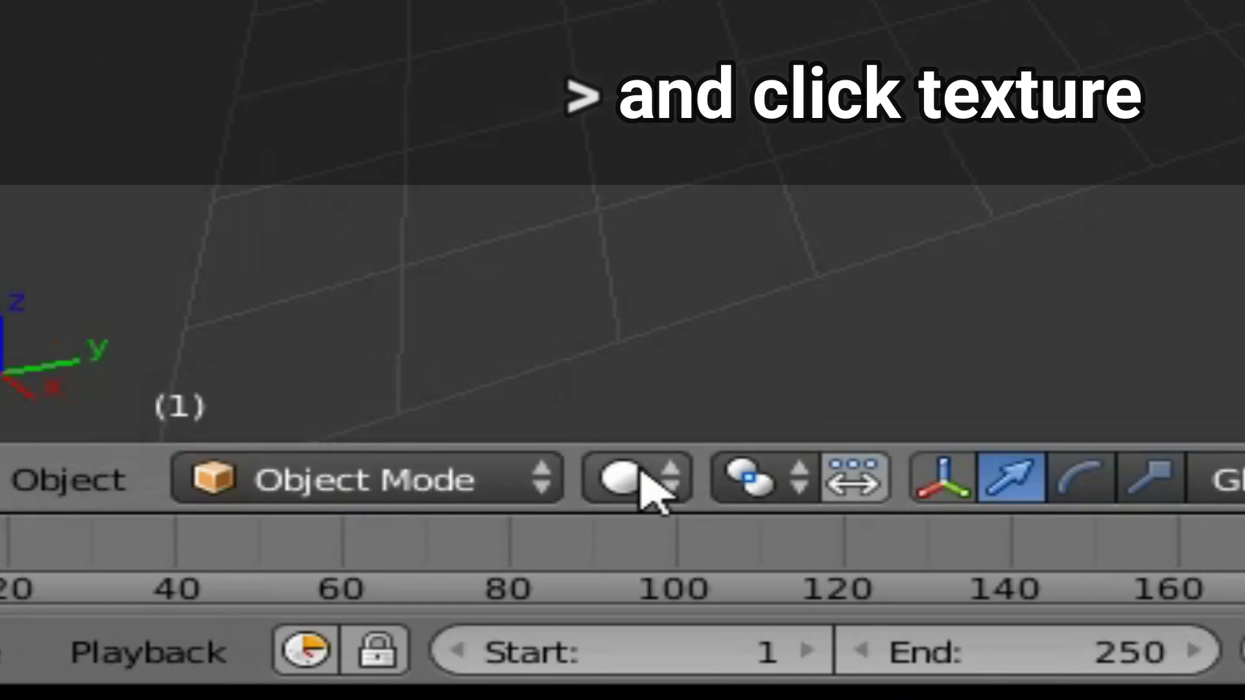
pyautogui.click(648, 488)
pyautogui.click(746, 245)
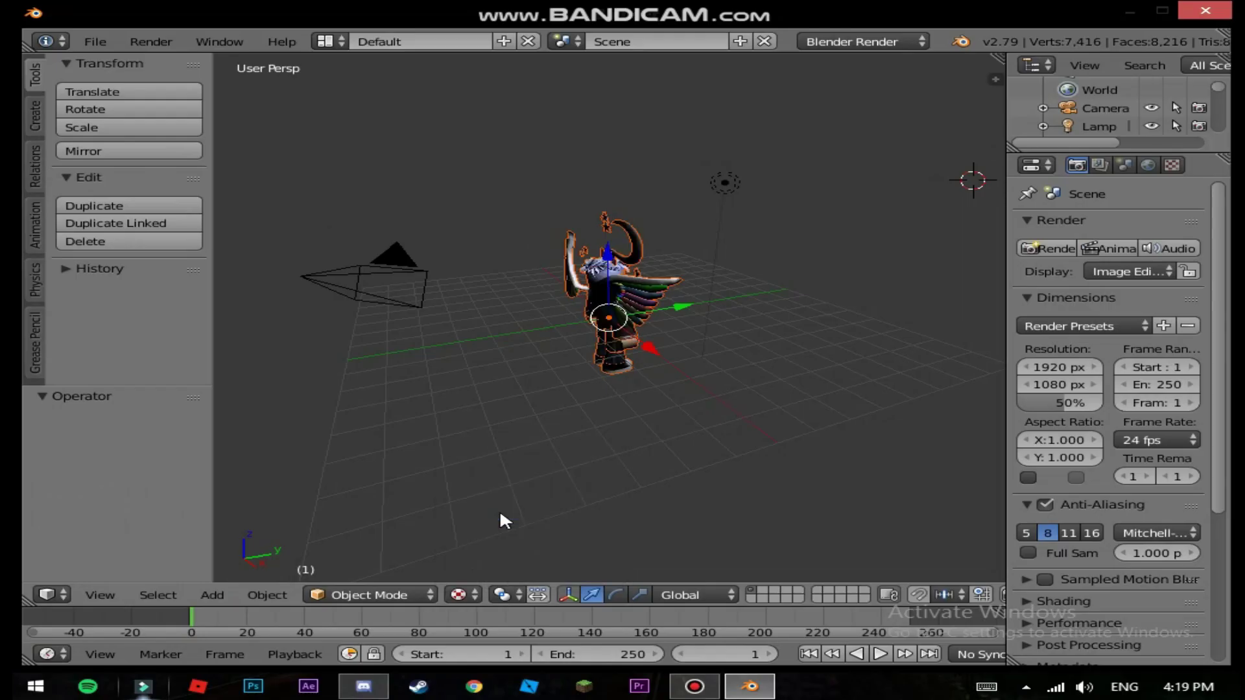
# Step: Switch the 3D viewport to the active camera's view
pyautogui.click(100, 595)
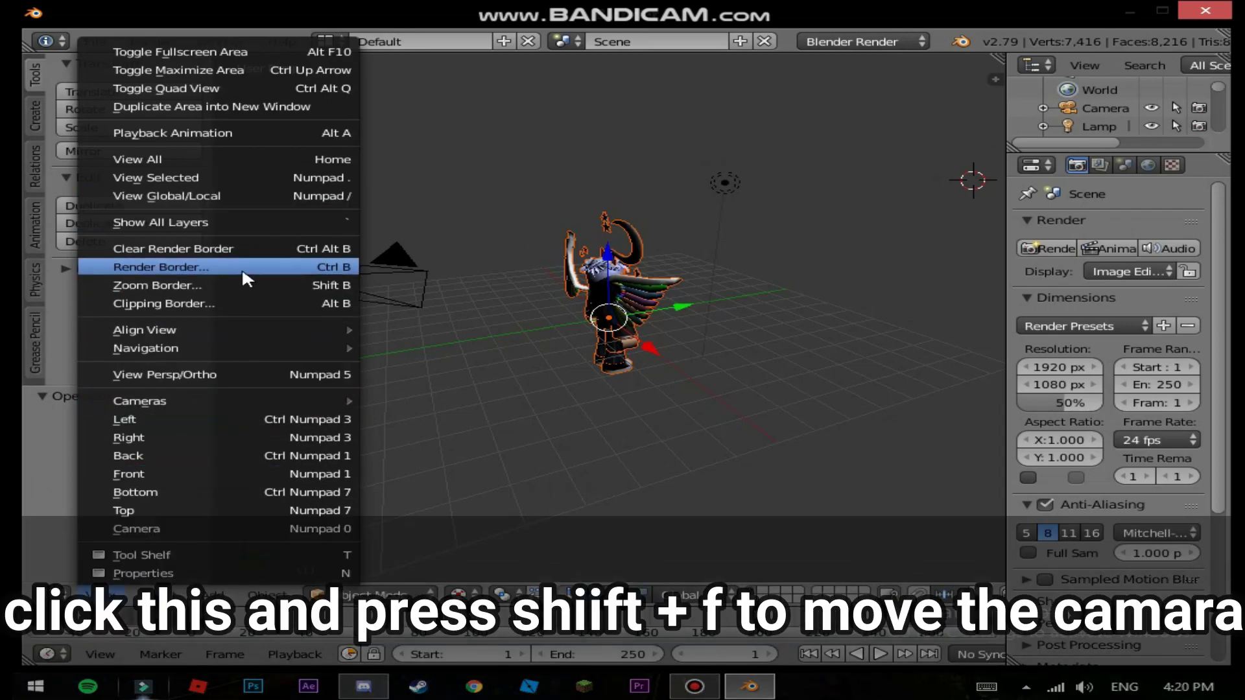
pyautogui.moveTo(240, 403)
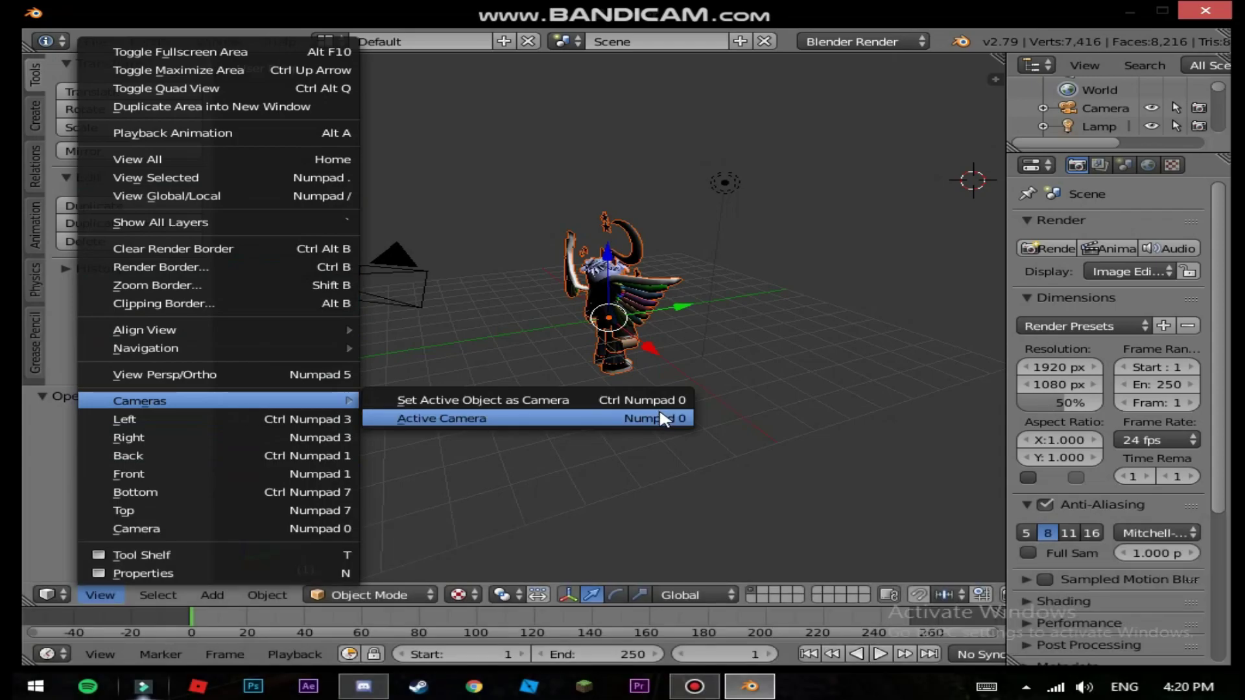
pyautogui.click(659, 415)
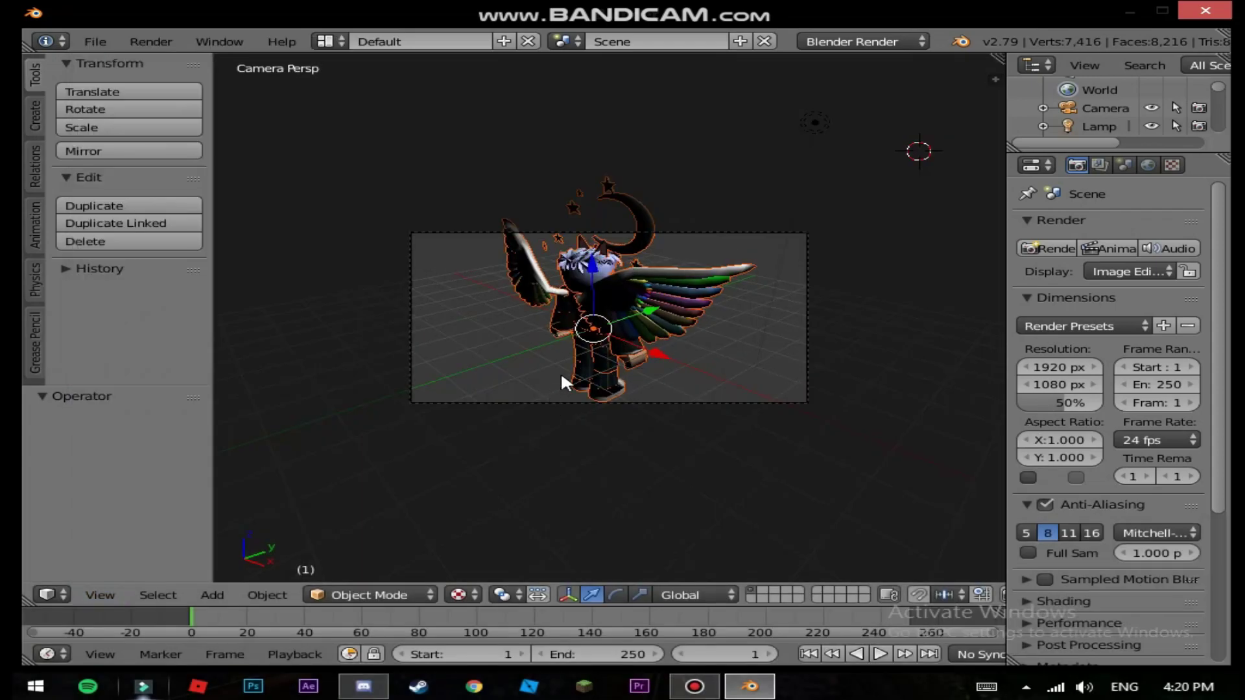
# Step: Fly the camera around to the avatar's front so its head, upper body and spread wings face the camera
pyautogui.hotkey('shift', 'f')
pyautogui.press('d')
pyautogui.press('w')
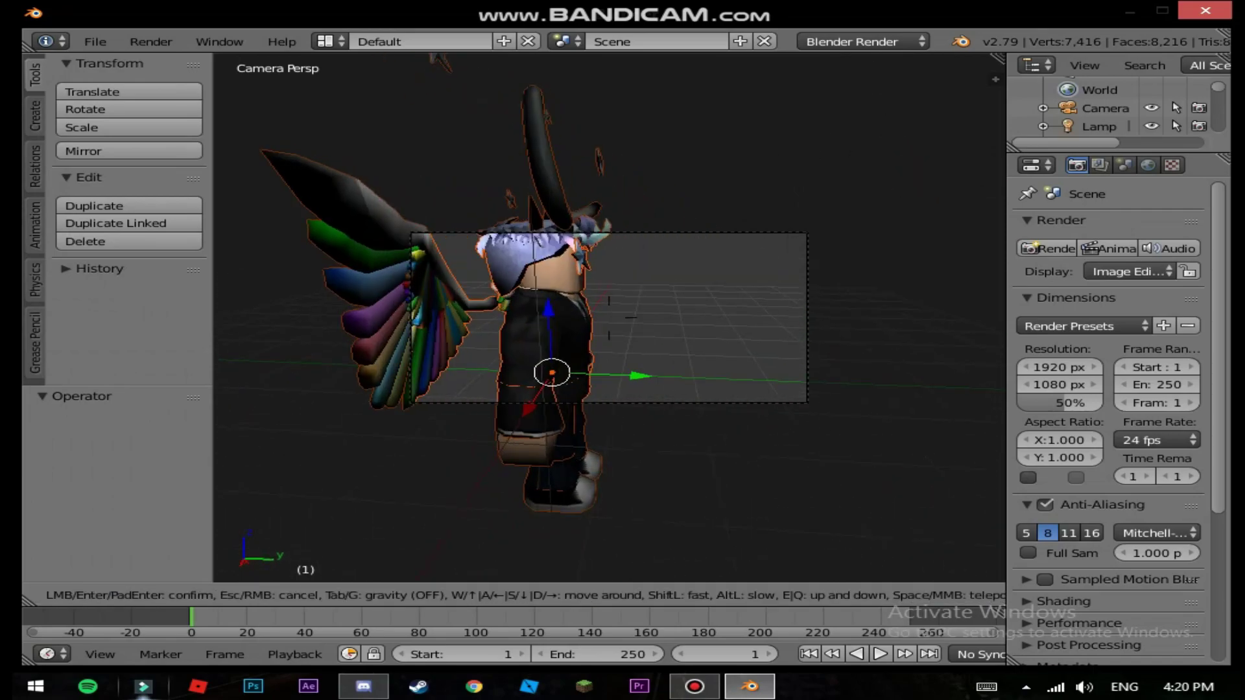
pyautogui.press('w')
pyautogui.press('d')
pyautogui.press('s')
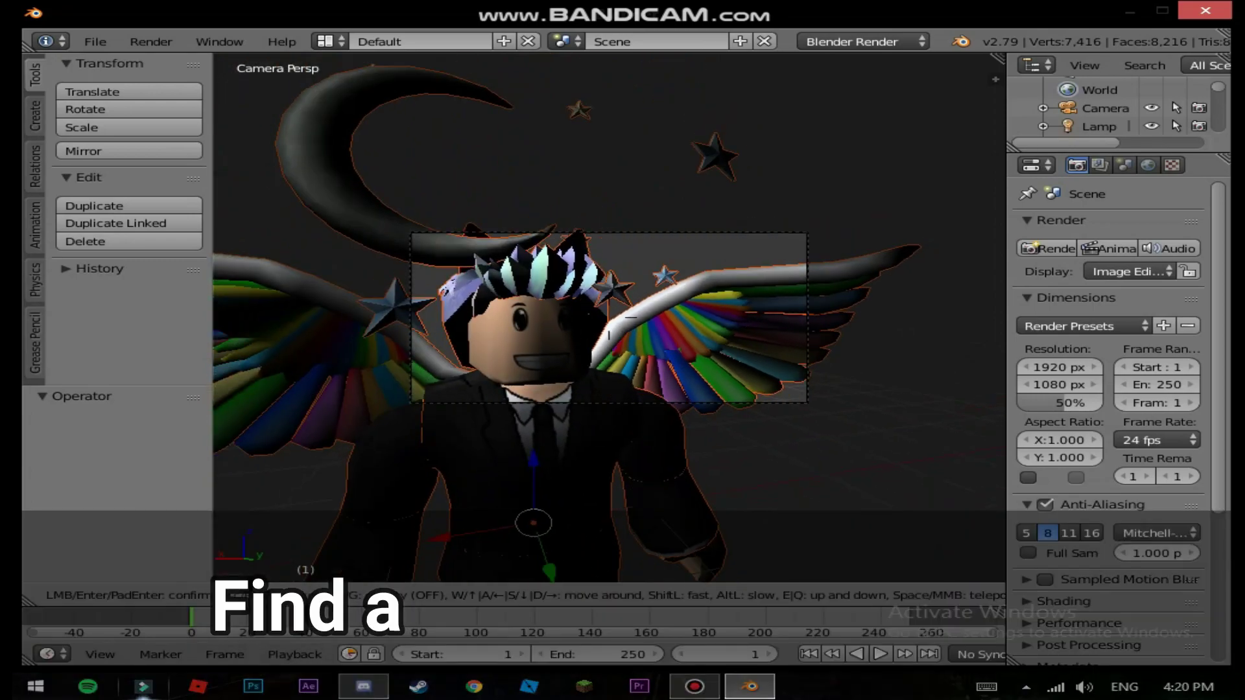
pyautogui.press('s')
pyautogui.press('w')
pyautogui.press('s')
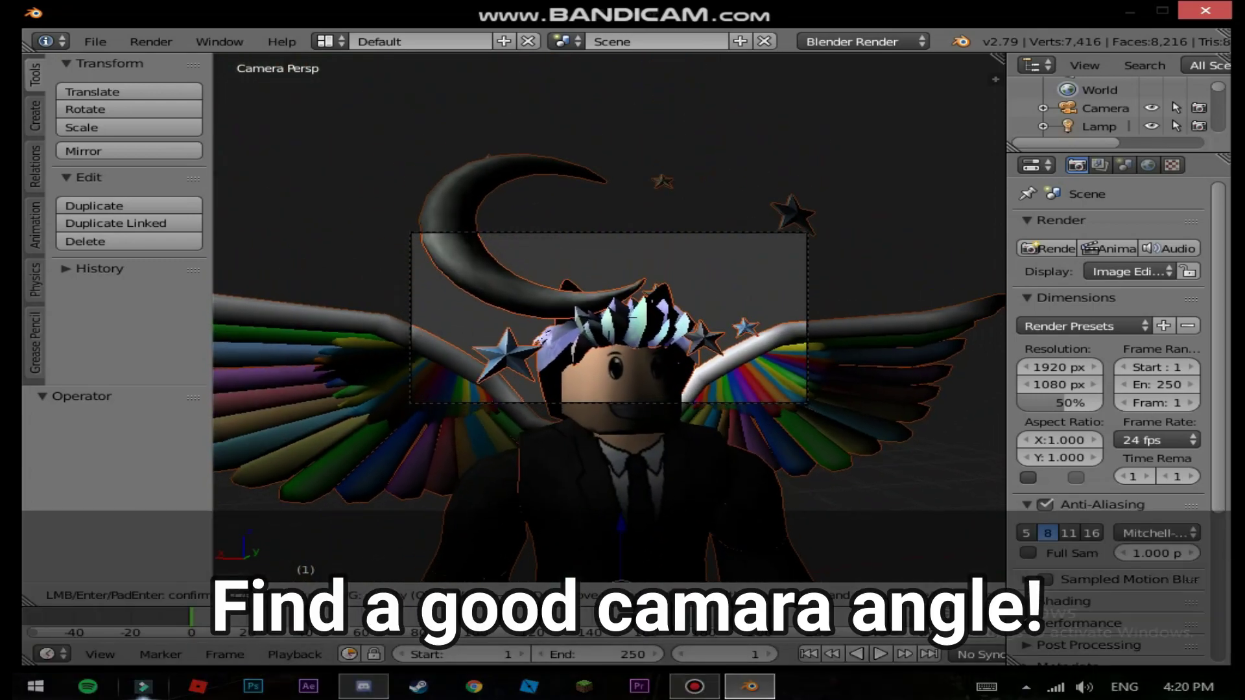
pyautogui.press('s')
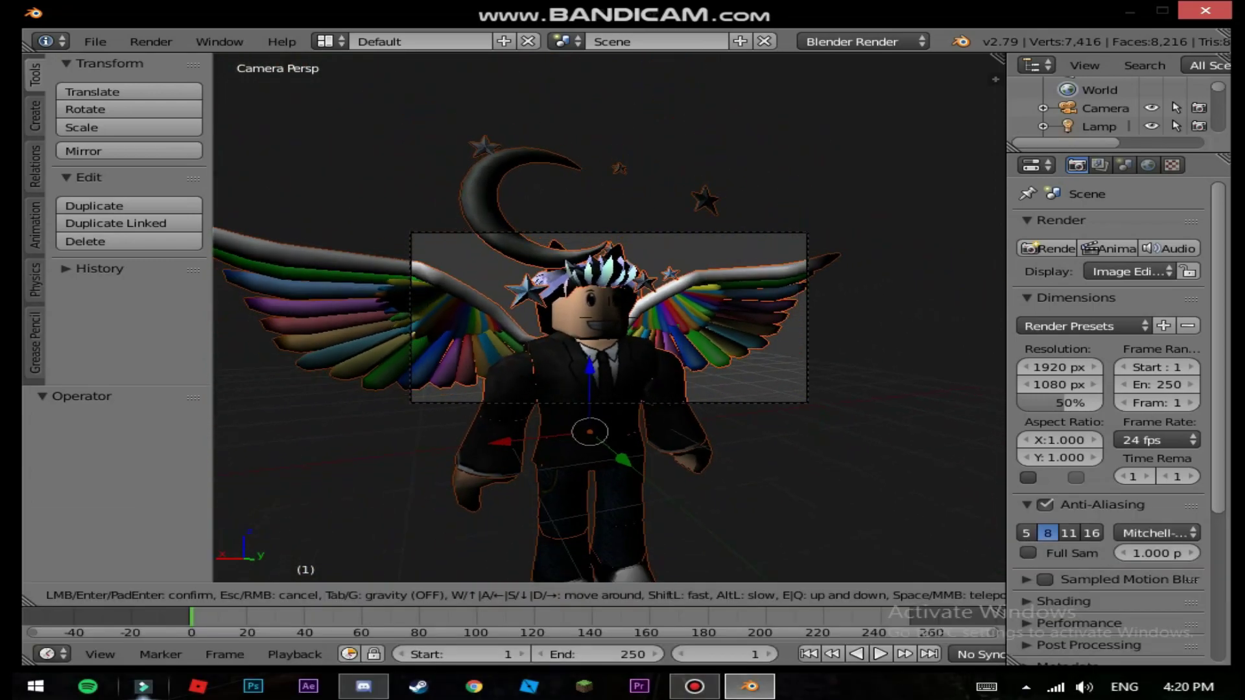
pyautogui.press('s')
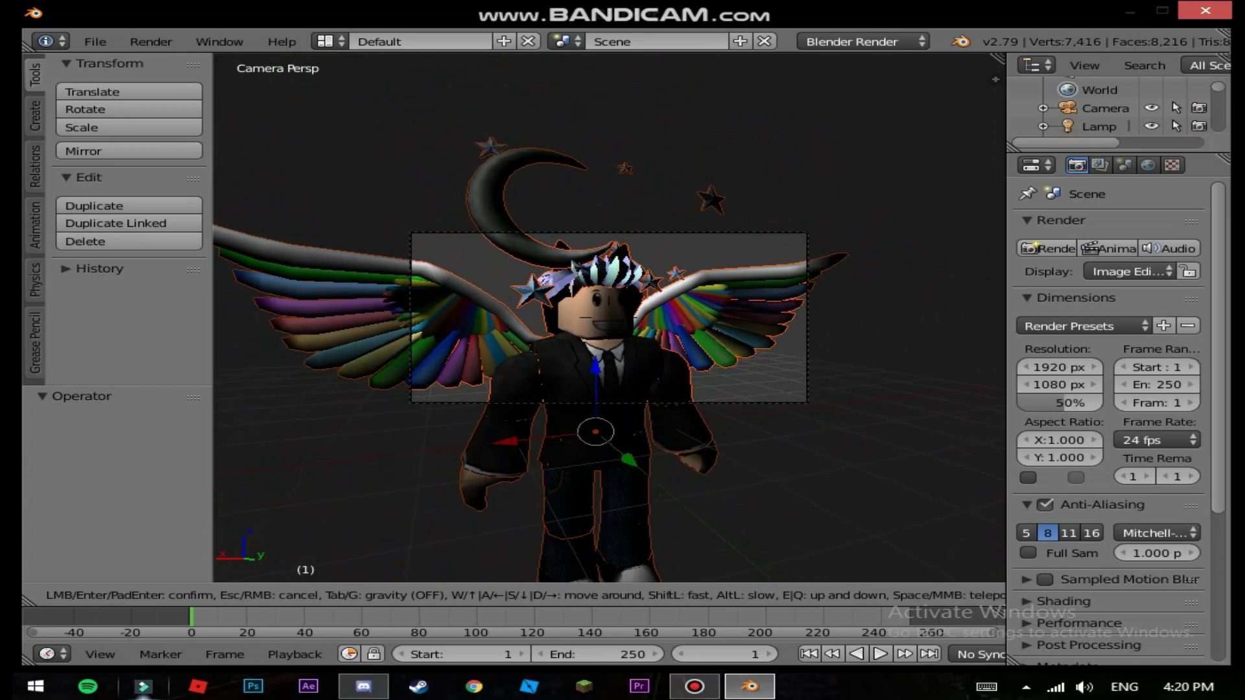
pyautogui.press('s')
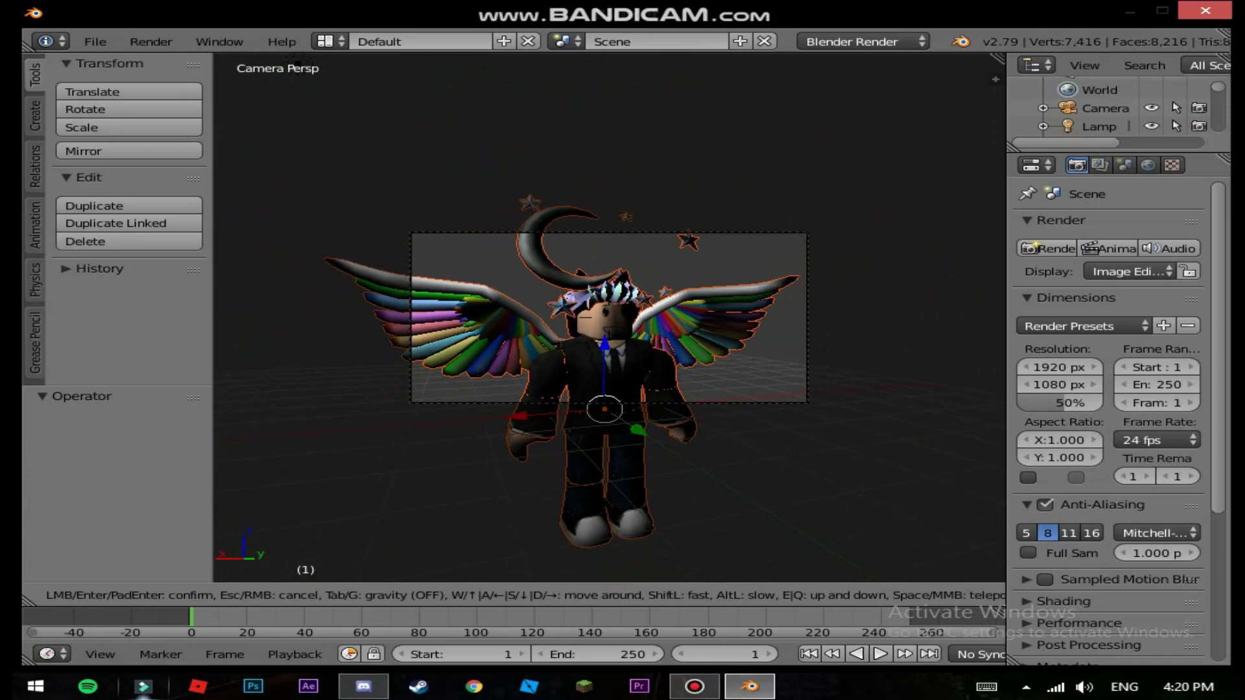
pyautogui.press('w')
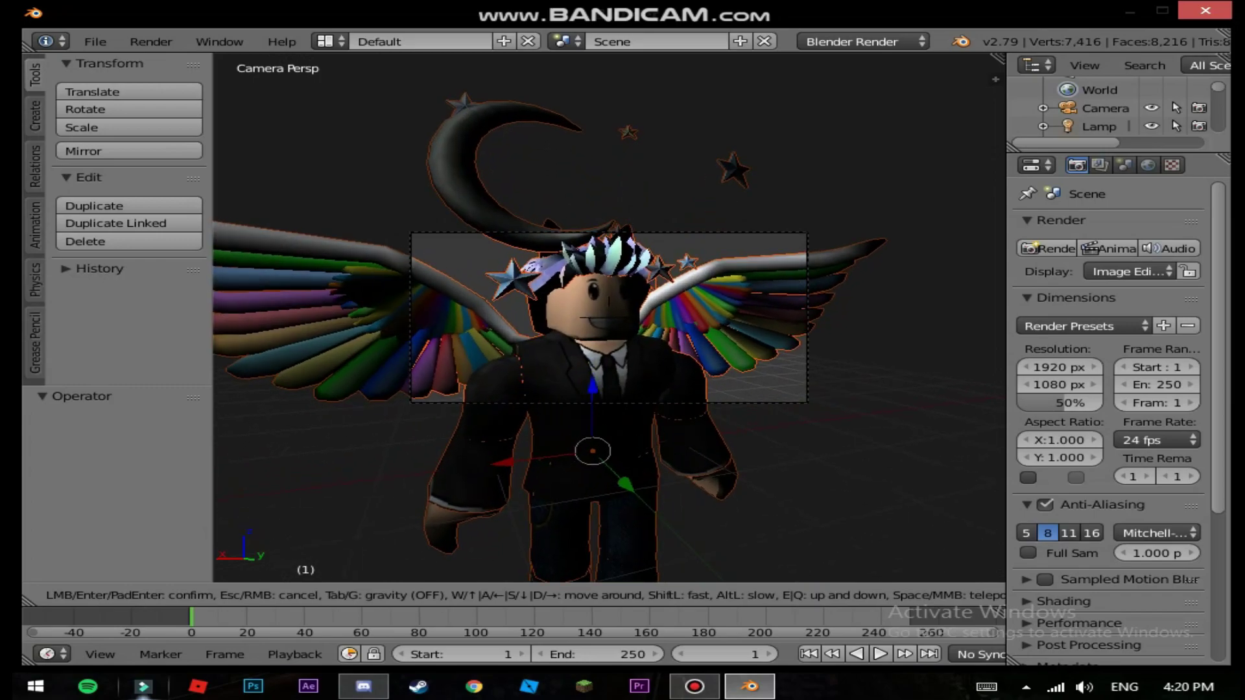
pyautogui.press('s')
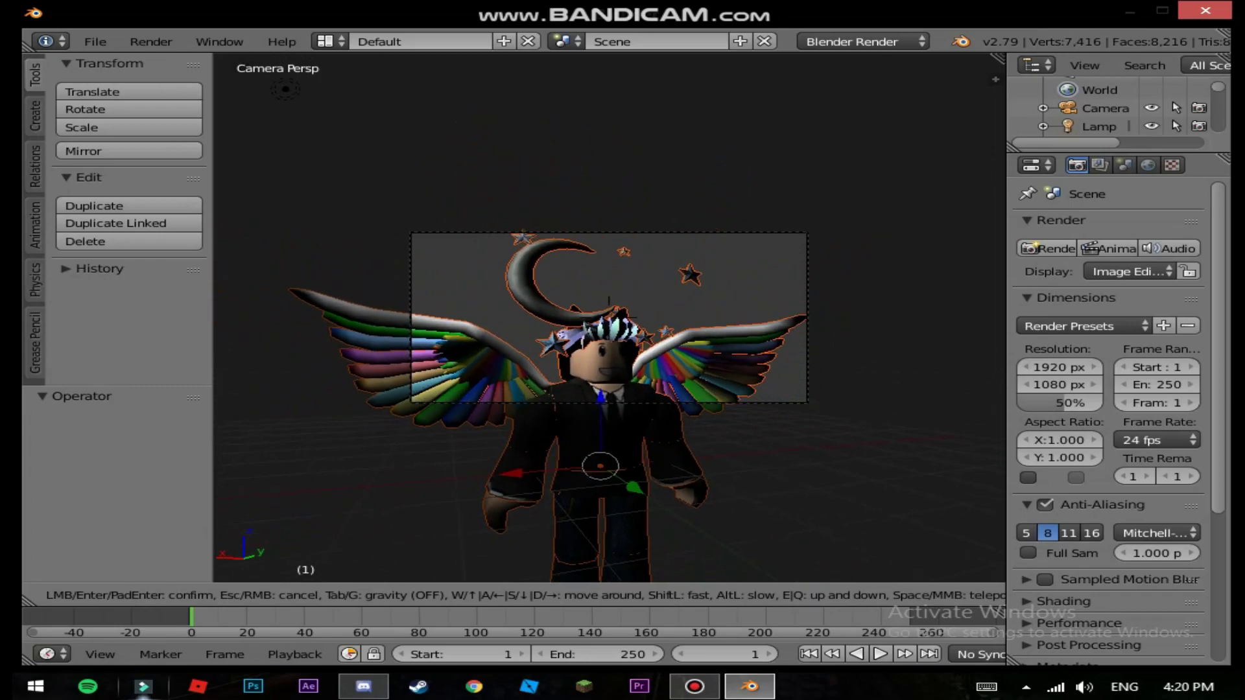
pyautogui.press('Escape')
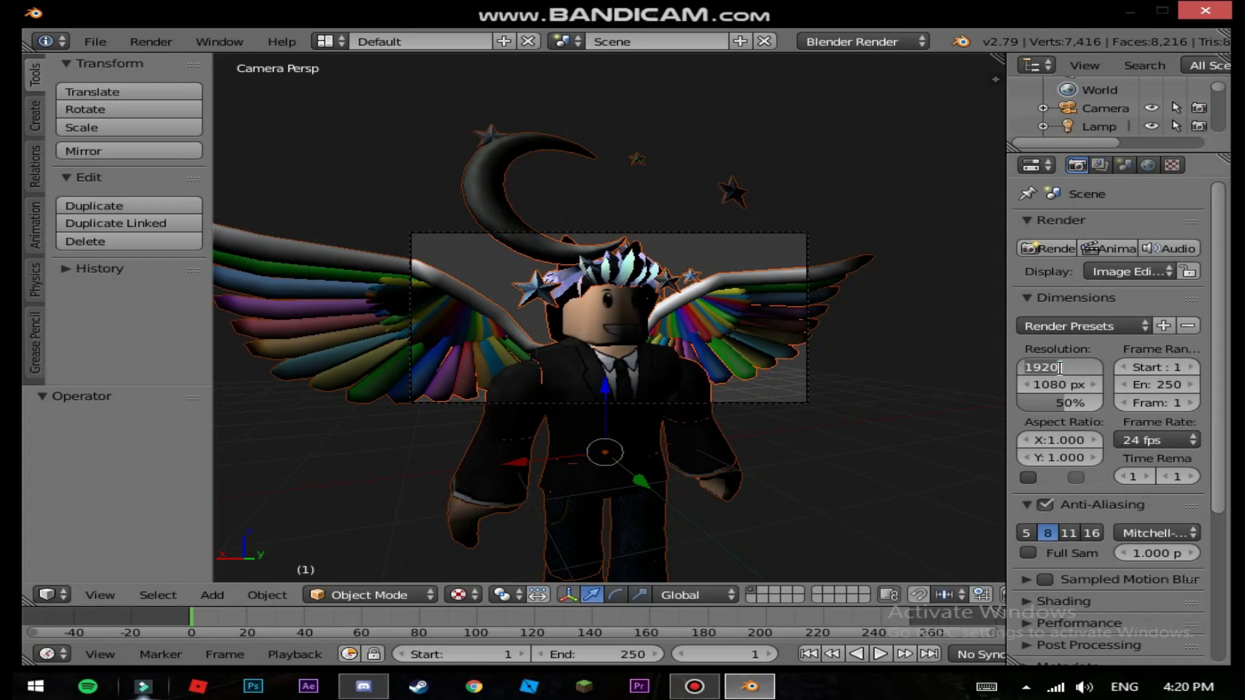
# Step: Set the render resolution to 1280 by 720 px and fly the camera slightly back from the avatar
pyautogui.press('Return')
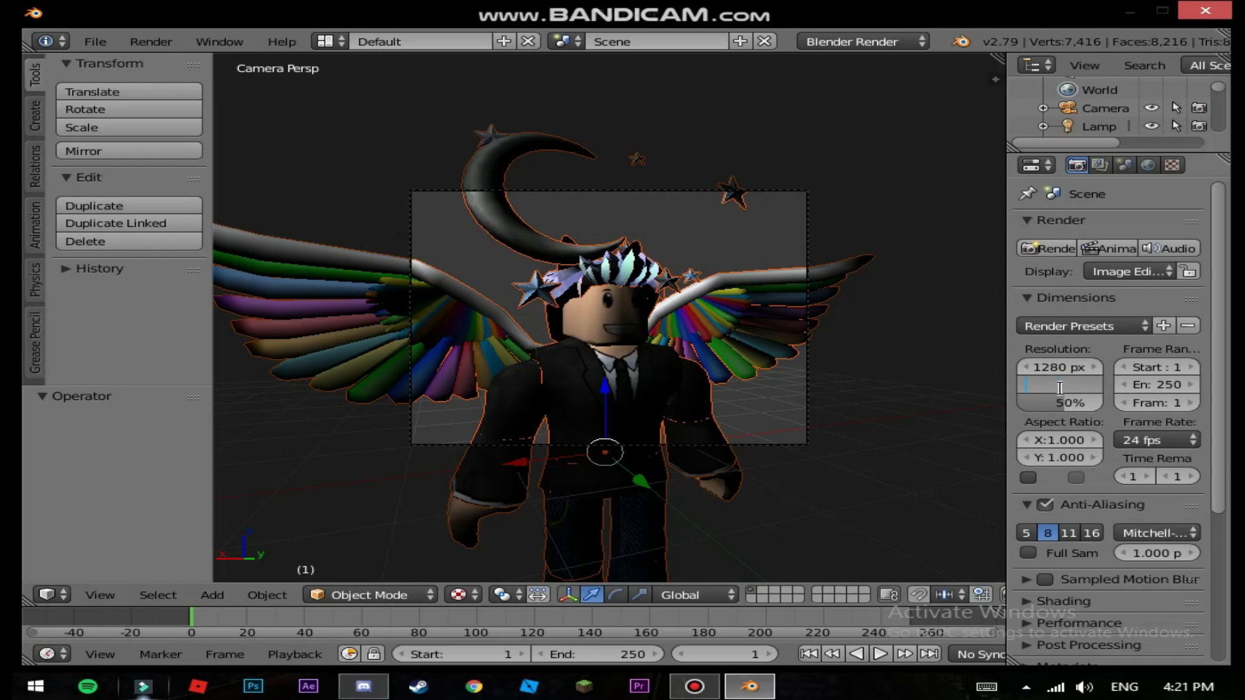
pyautogui.click(1060, 388)
pyautogui.write('720')
pyautogui.press('Return')
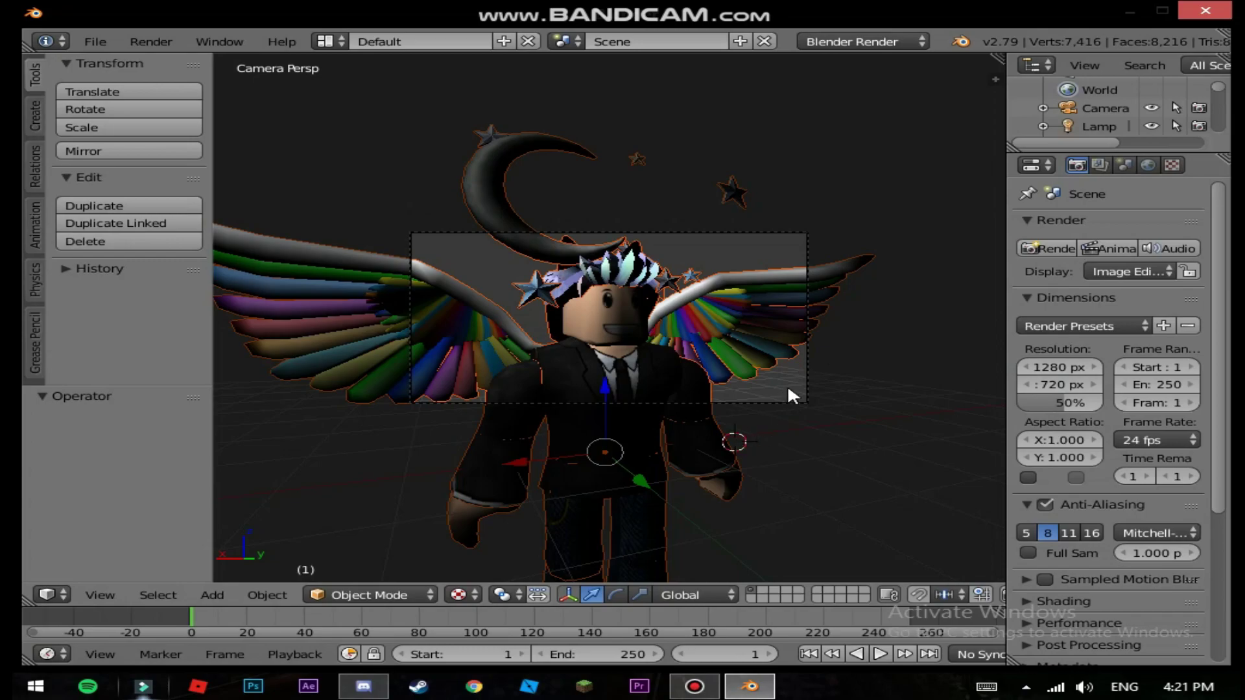
pyautogui.hotkey('shift', 'f')
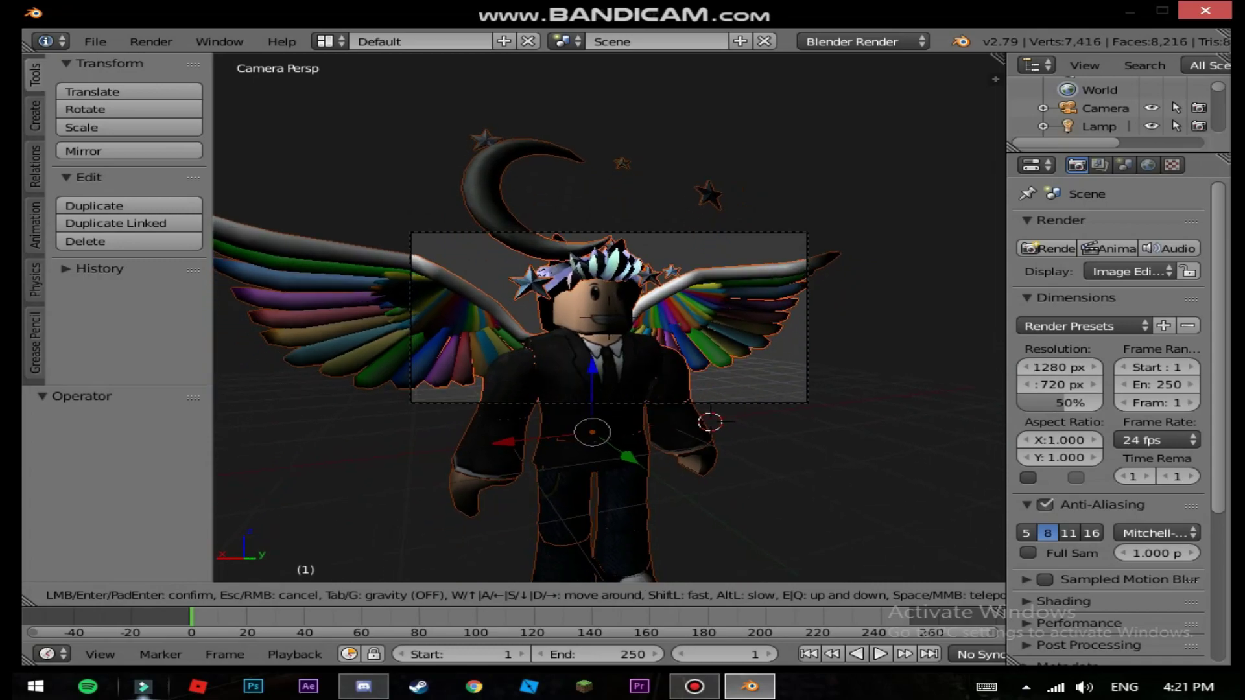
pyautogui.click(608, 314)
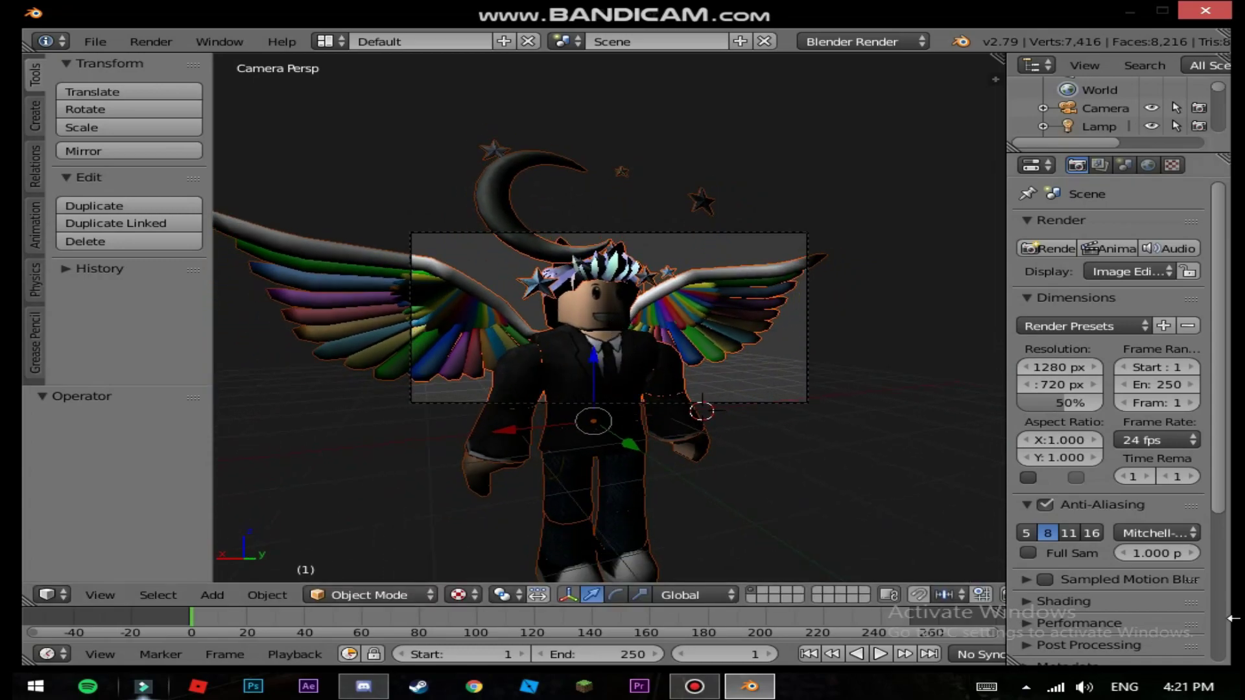
# Step: Set anti-aliasing to 16 samples with Full Sample enabled, and expand the render's Shading settings
pyautogui.click(1092, 532)
pyautogui.click(1027, 552)
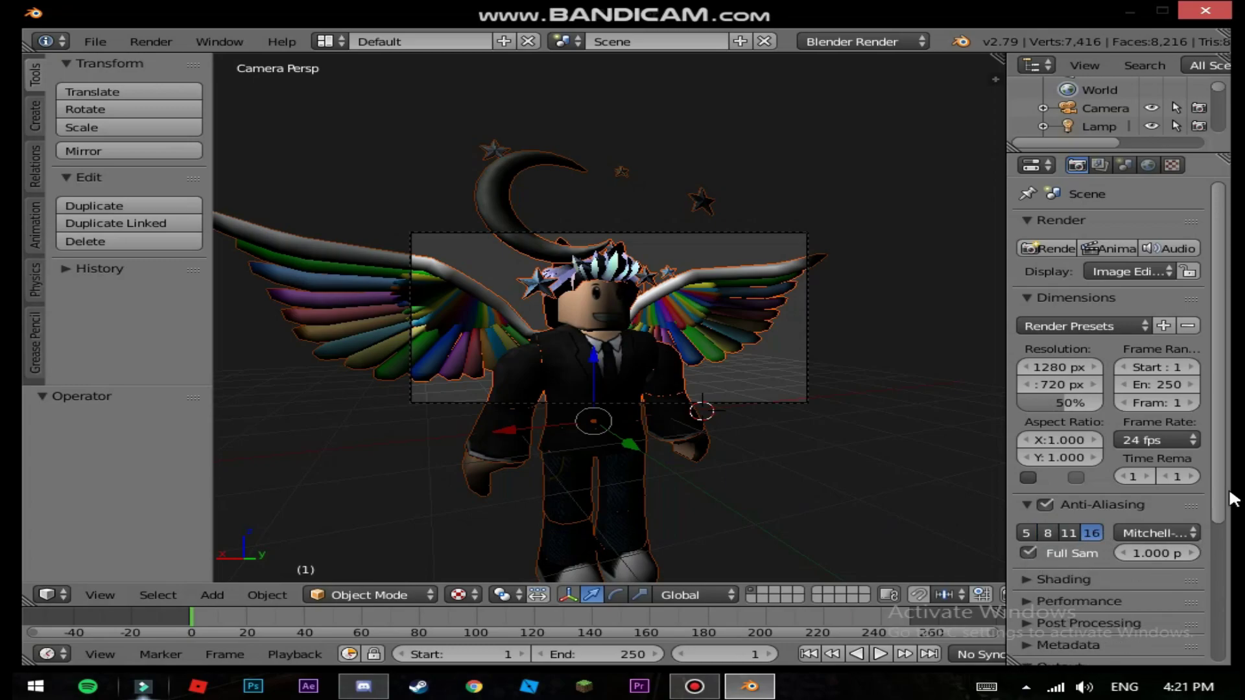
pyautogui.moveTo(1222, 508); pyautogui.dragTo(1222, 593)
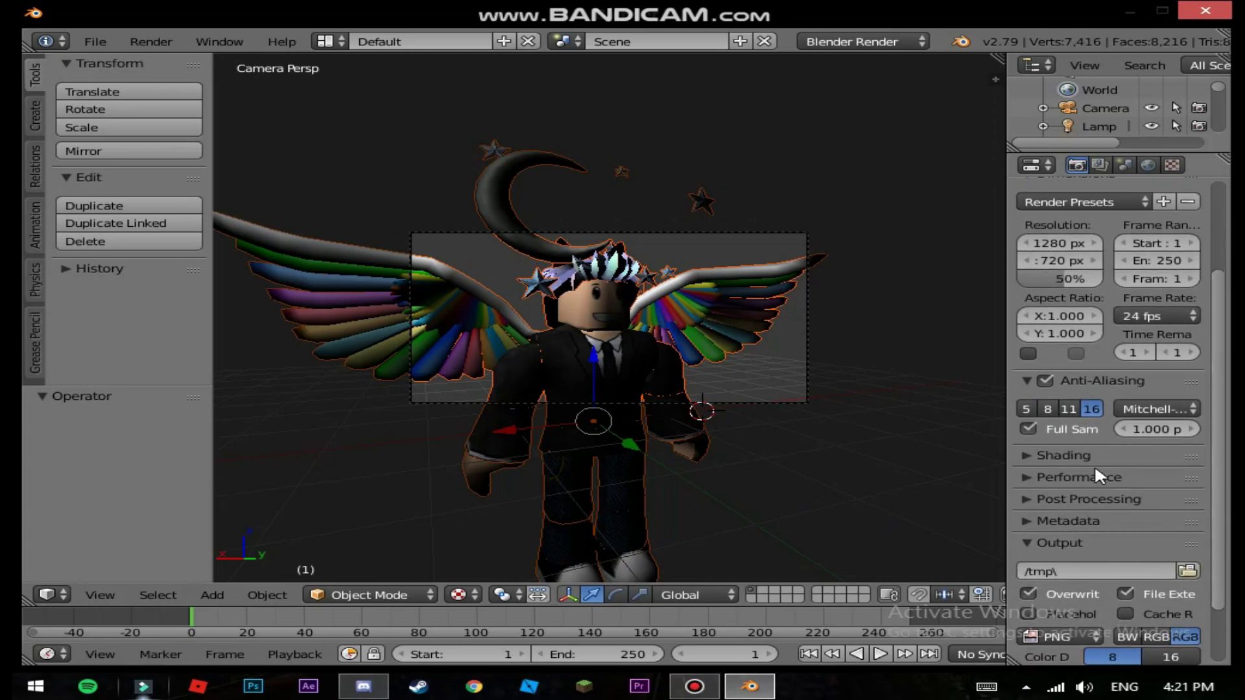
pyautogui.click(1078, 455)
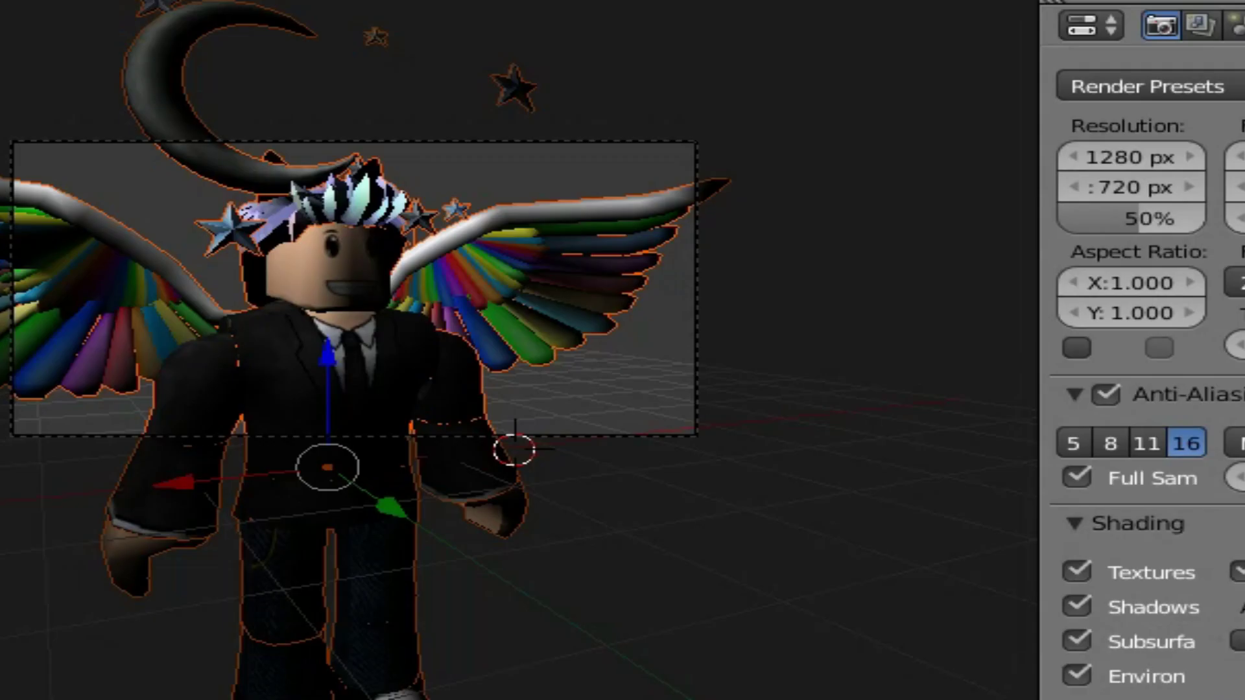
pyautogui.scroll(-5, 1228, 490)
pyautogui.scroll(-4, 1118, 677)
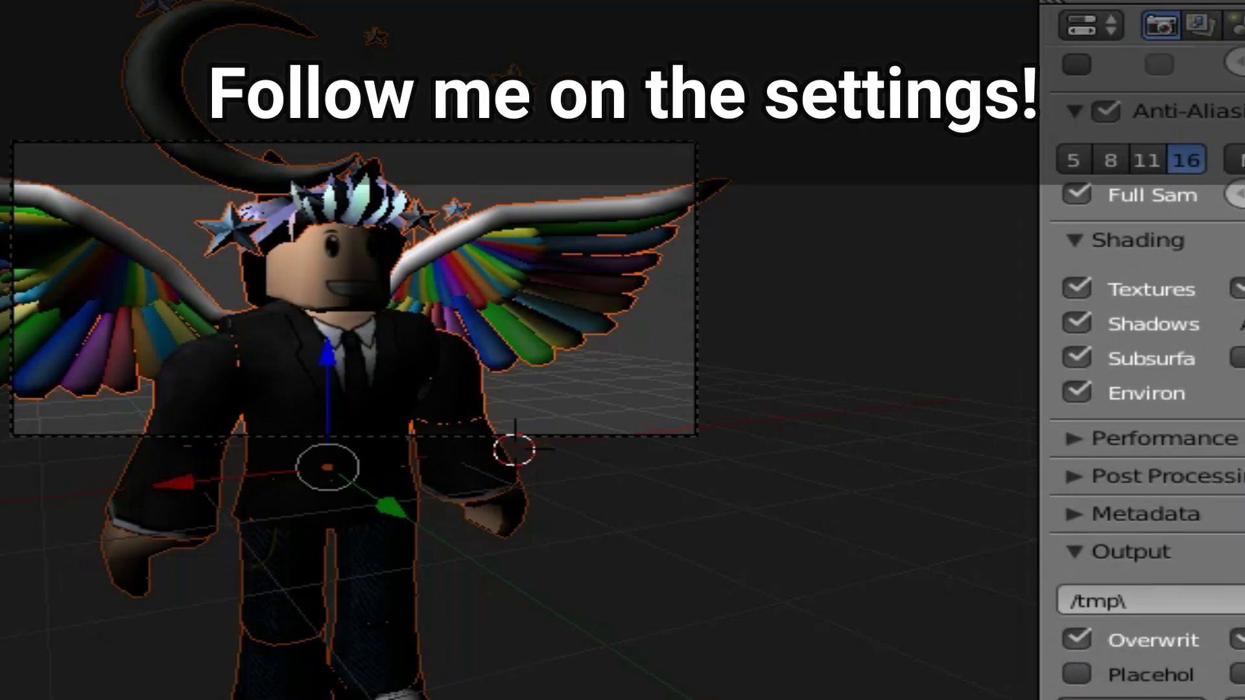
# Step: Enable Ambient Occlusion in the World settings and deselect the imported avatar
pyautogui.click(1237, 27)
pyautogui.click(1244, 28)
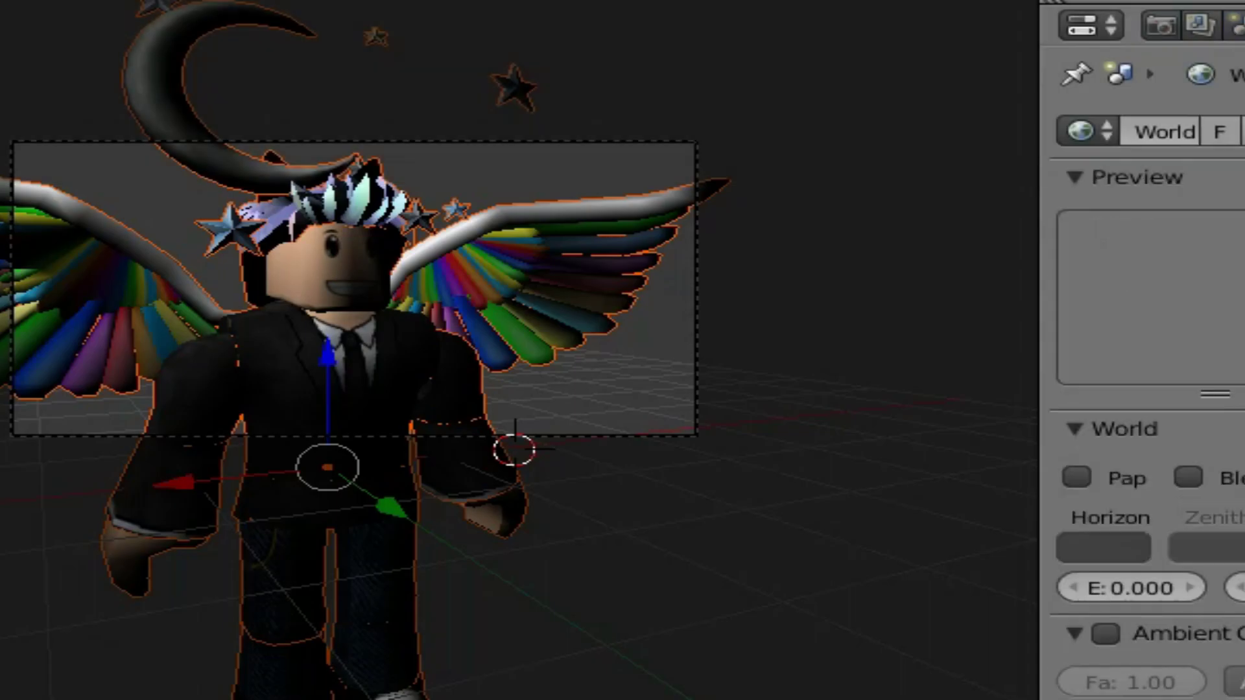
pyautogui.scroll(-10, 1140, 373)
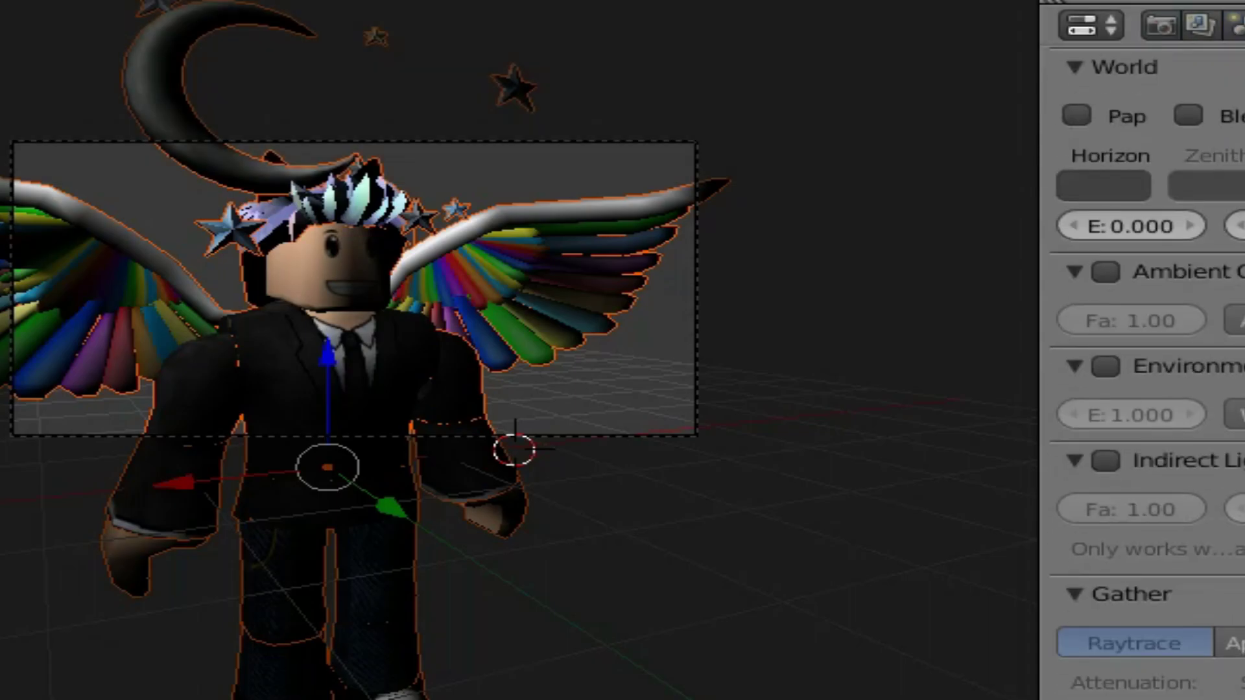
pyautogui.click(1129, 269)
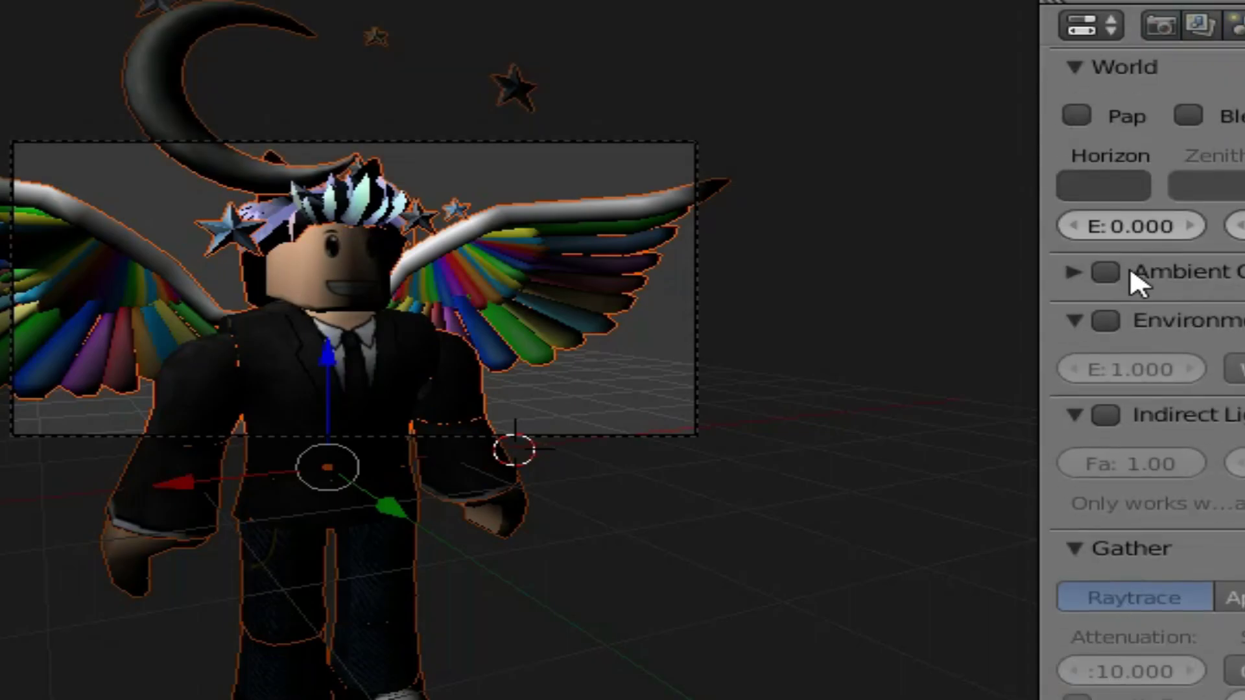
pyautogui.click(1105, 271)
pyautogui.click(1074, 271)
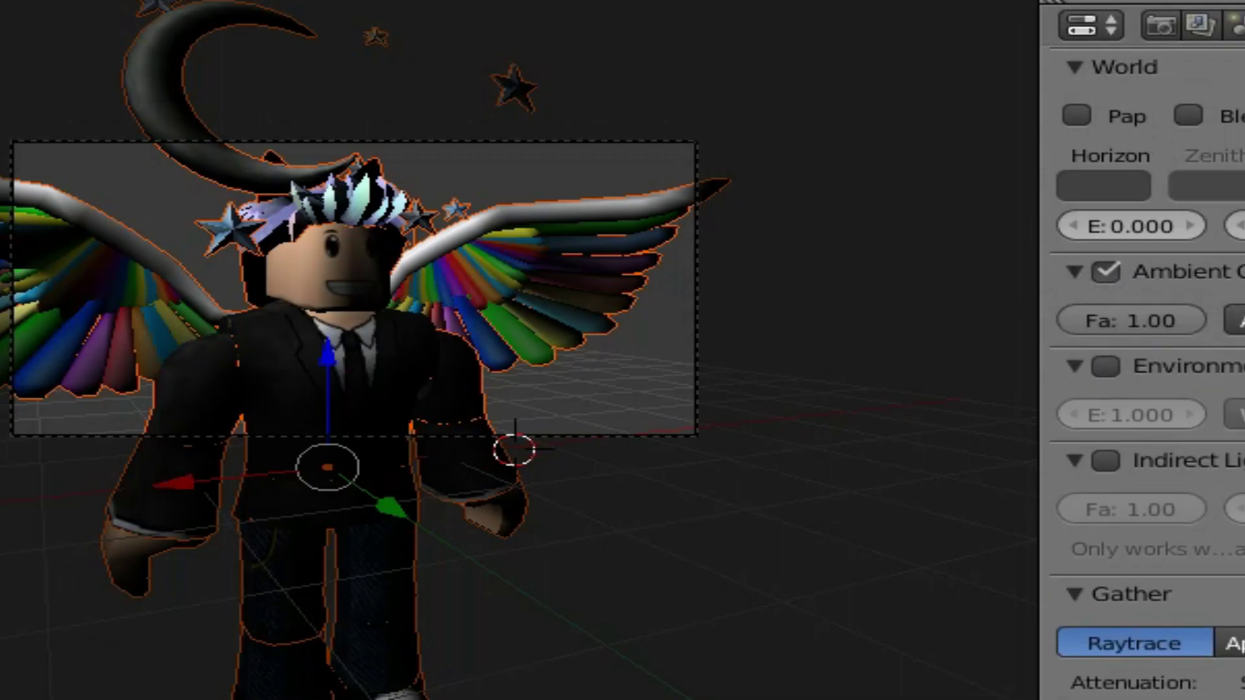
pyautogui.press('a')
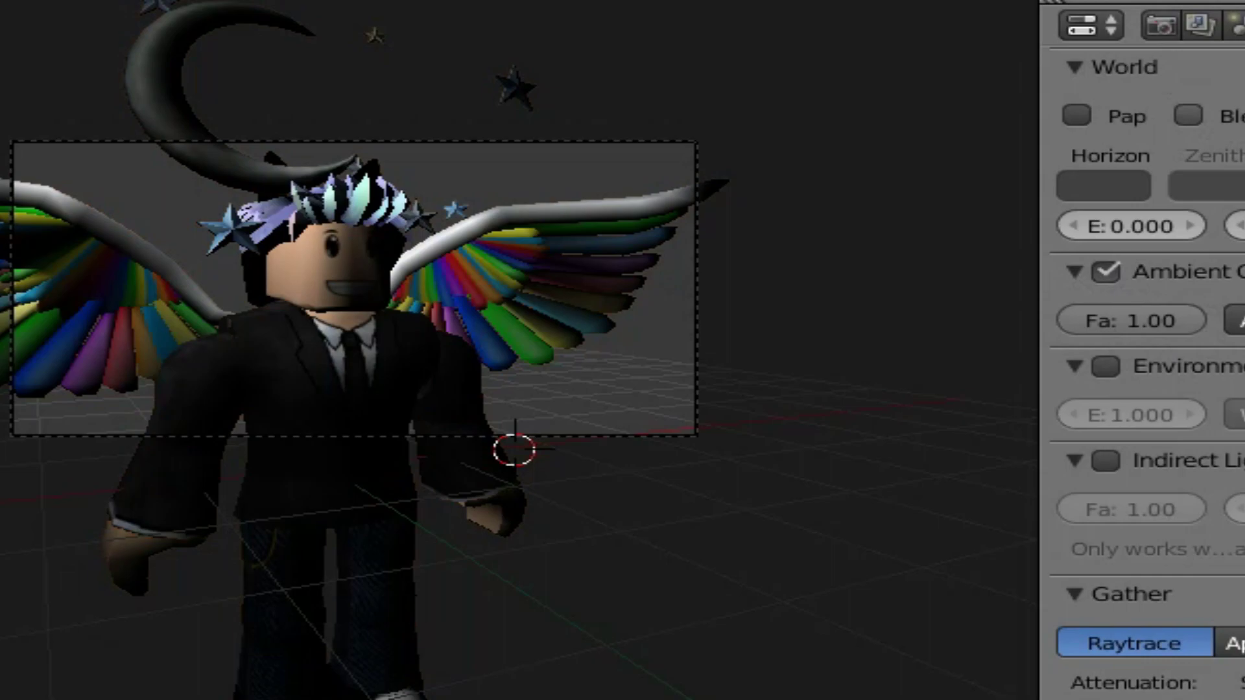
# Step: Set the World's Gather samples to 128 for raytracing
pyautogui.scroll(5, 1141, 369)
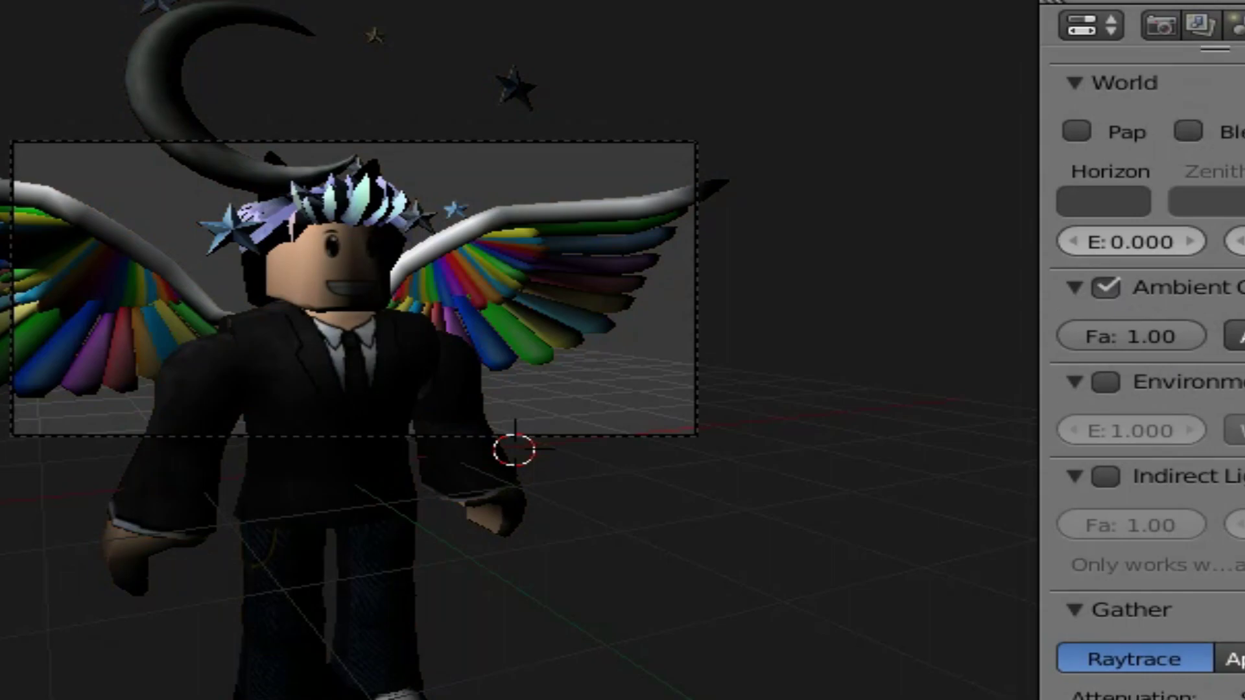
pyautogui.scroll(-5, 1140, 370)
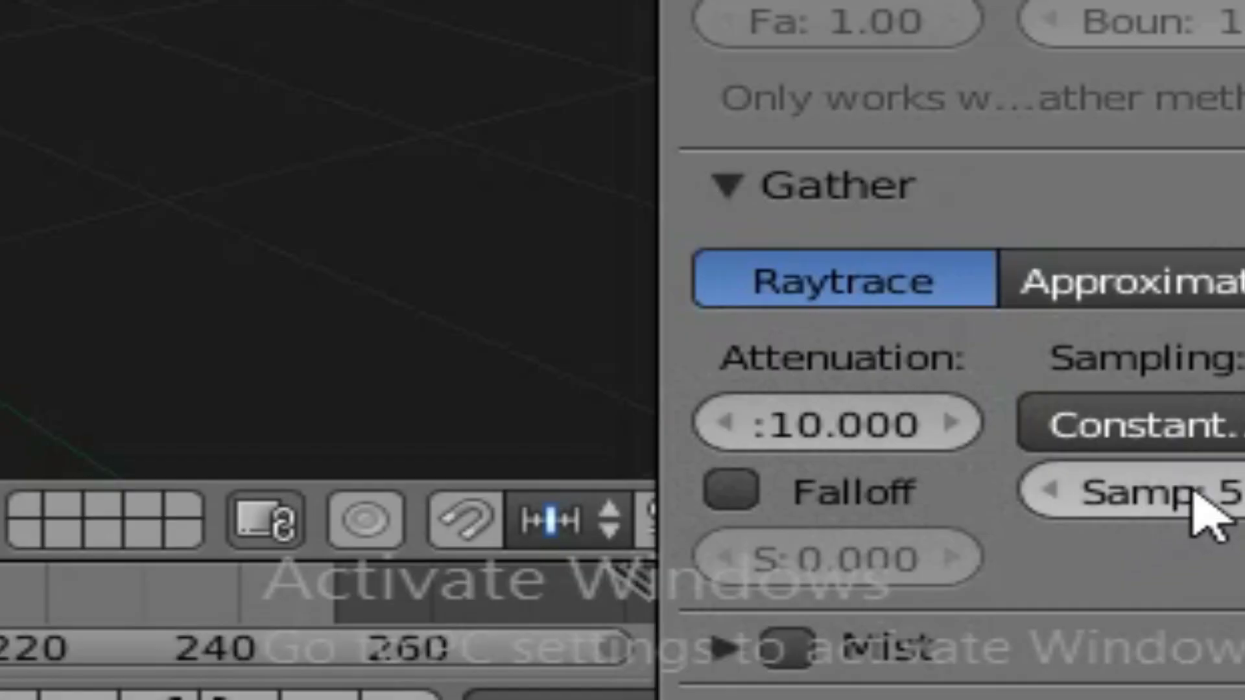
pyautogui.click(1205, 489)
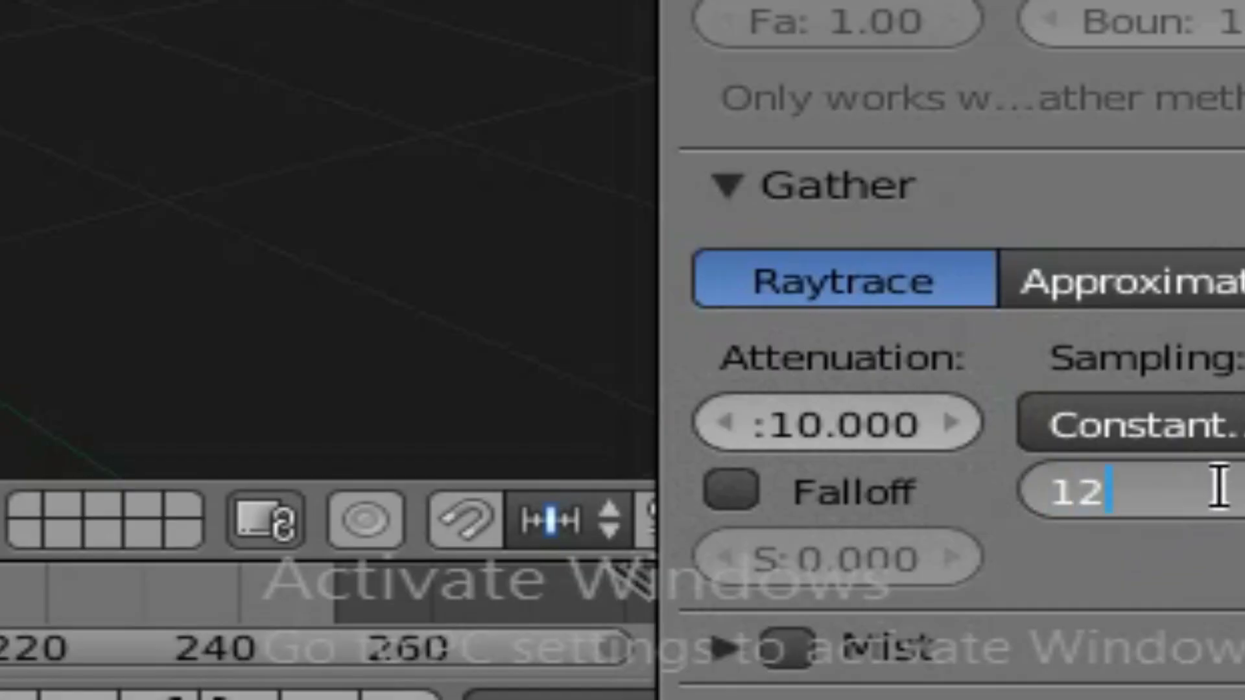
pyautogui.press('Return')
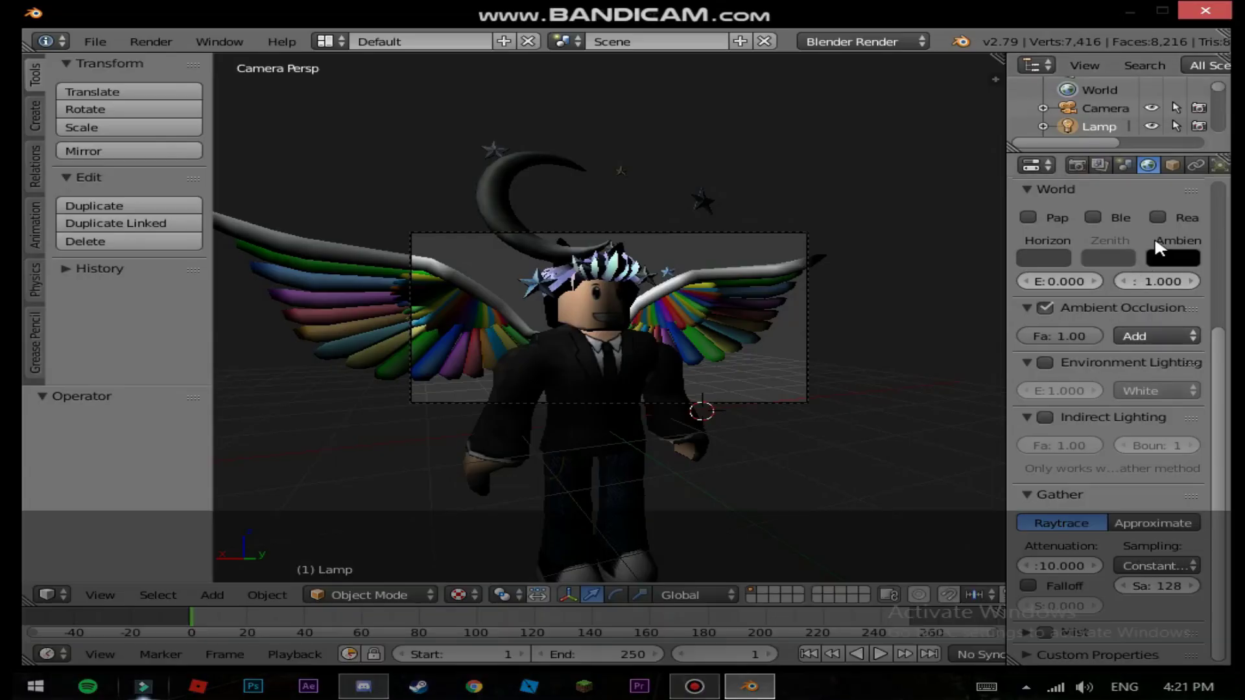
# Step: Return to the render settings and render the camera view as a still image
pyautogui.click(1173, 167)
pyautogui.click(1084, 166)
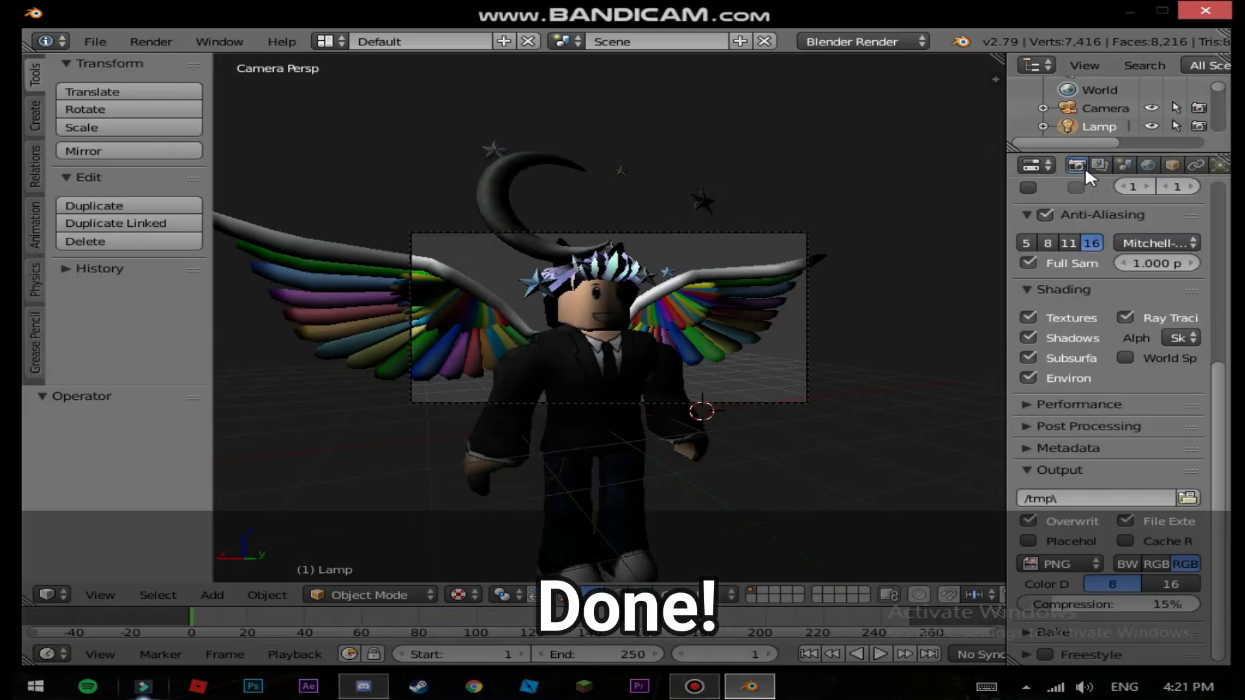
pyautogui.click(1102, 165)
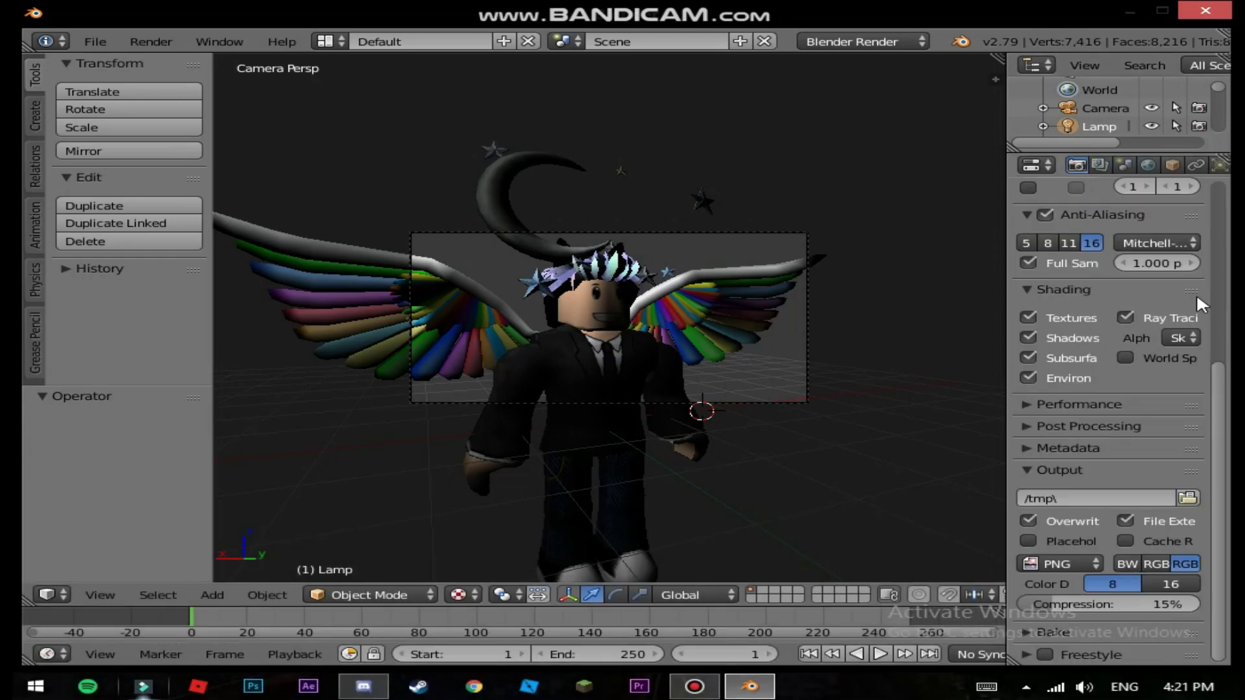
pyautogui.moveTo(1224, 394); pyautogui.dragTo(1230, 185)
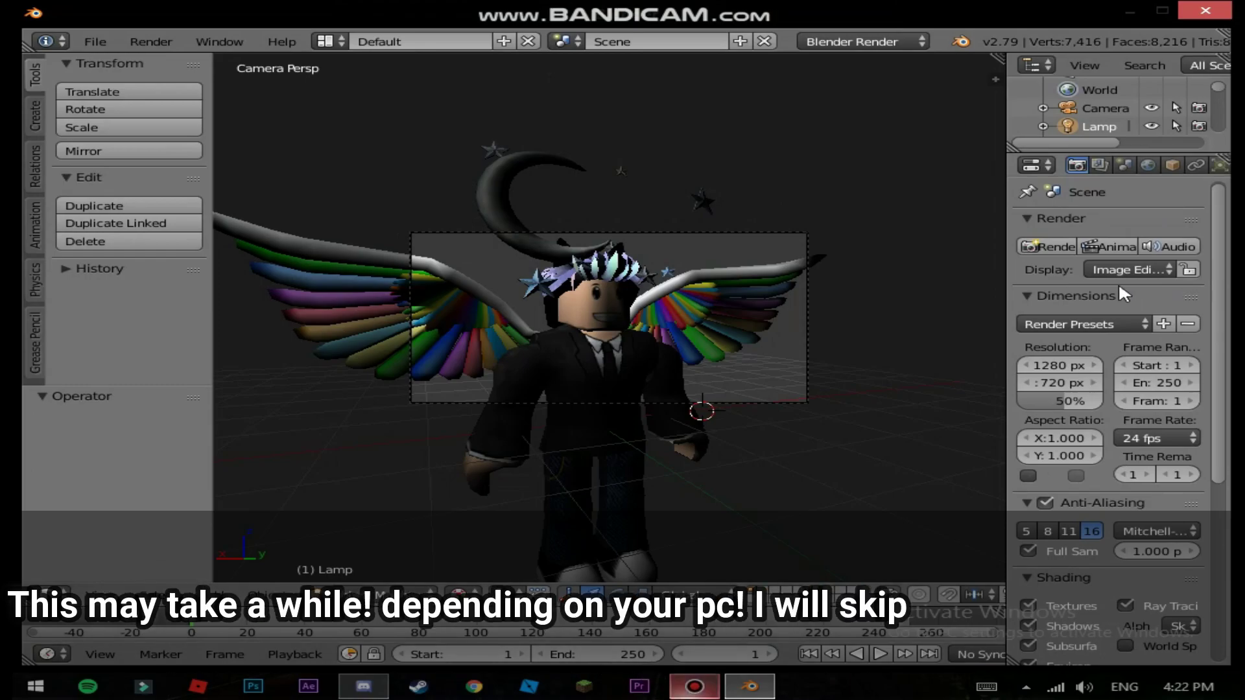
pyautogui.click(1035, 246)
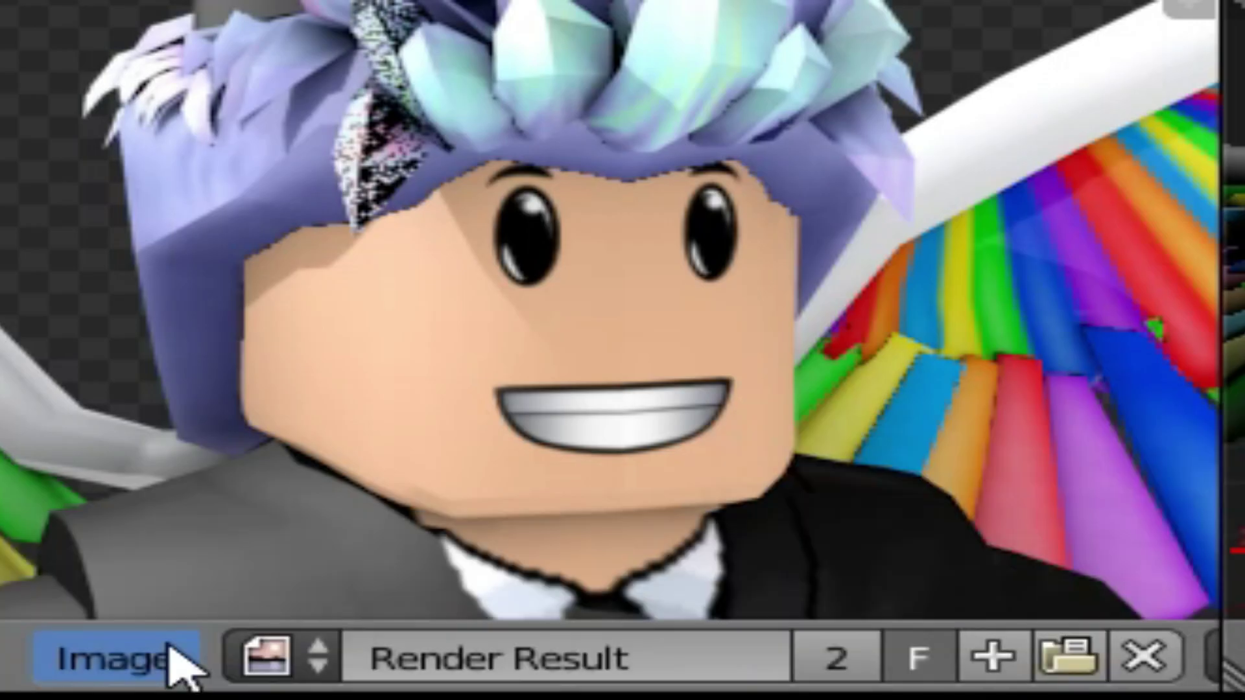
# Step: Save the render to the Desktop as mins one.png and close Blender
pyautogui.click(172, 658)
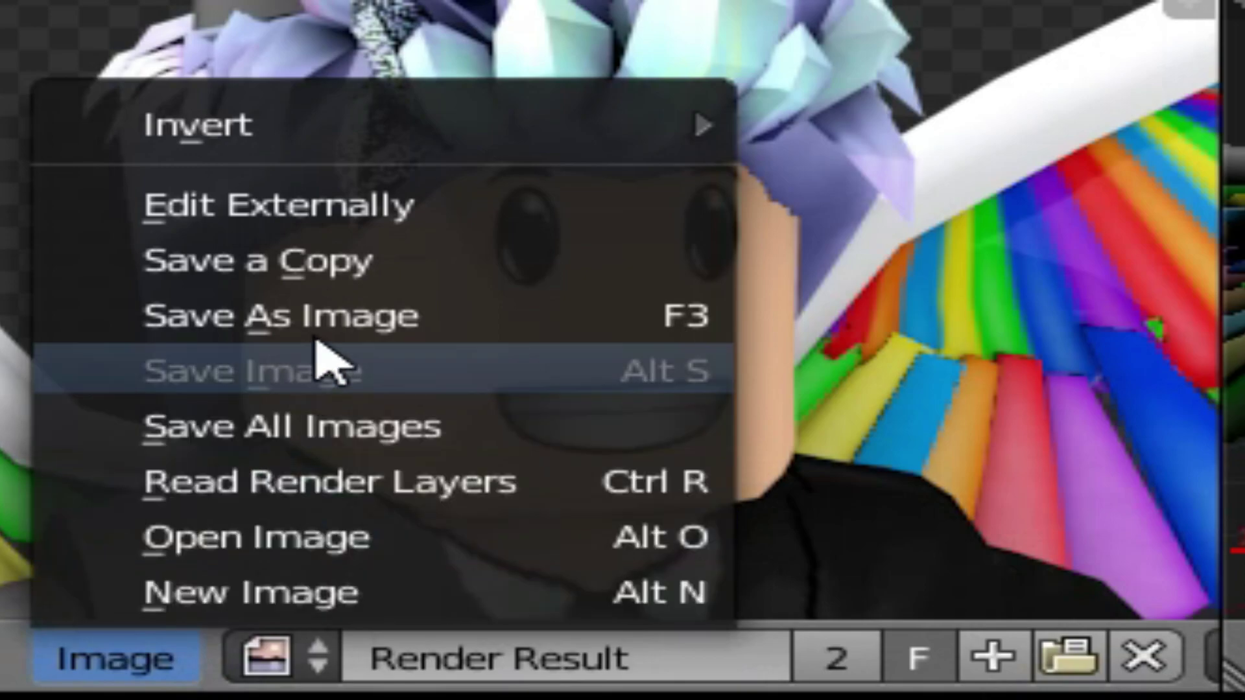
pyautogui.click(333, 322)
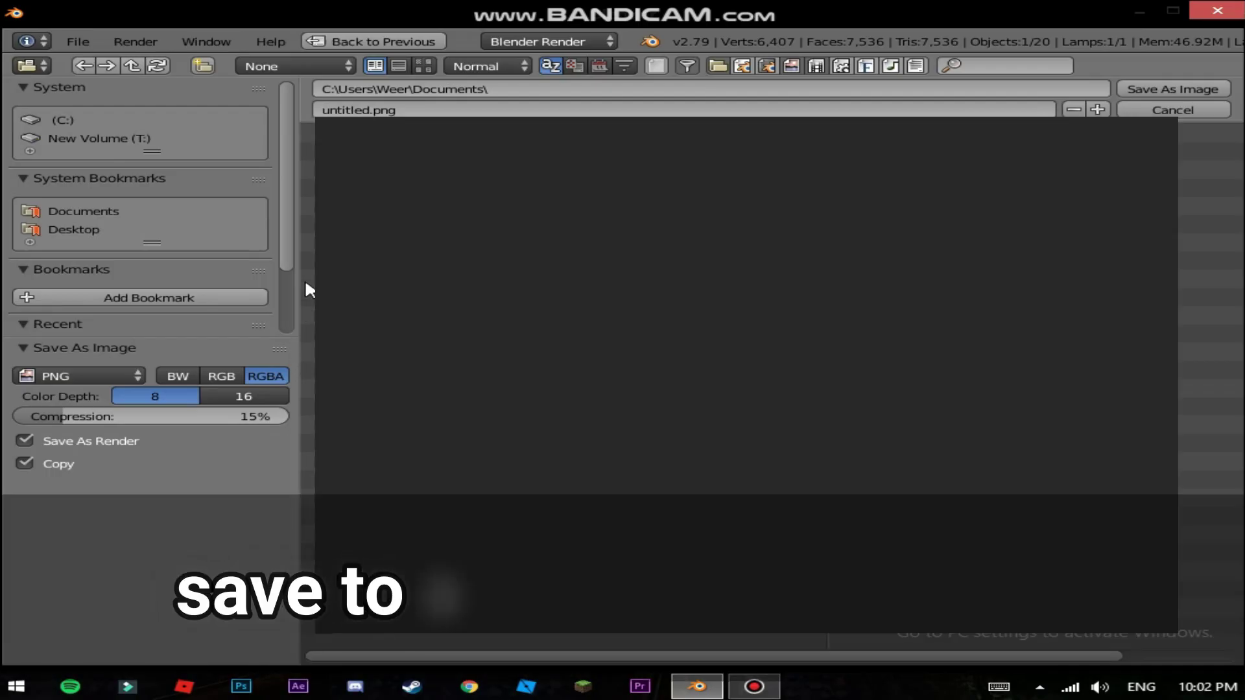
pyautogui.click(97, 230)
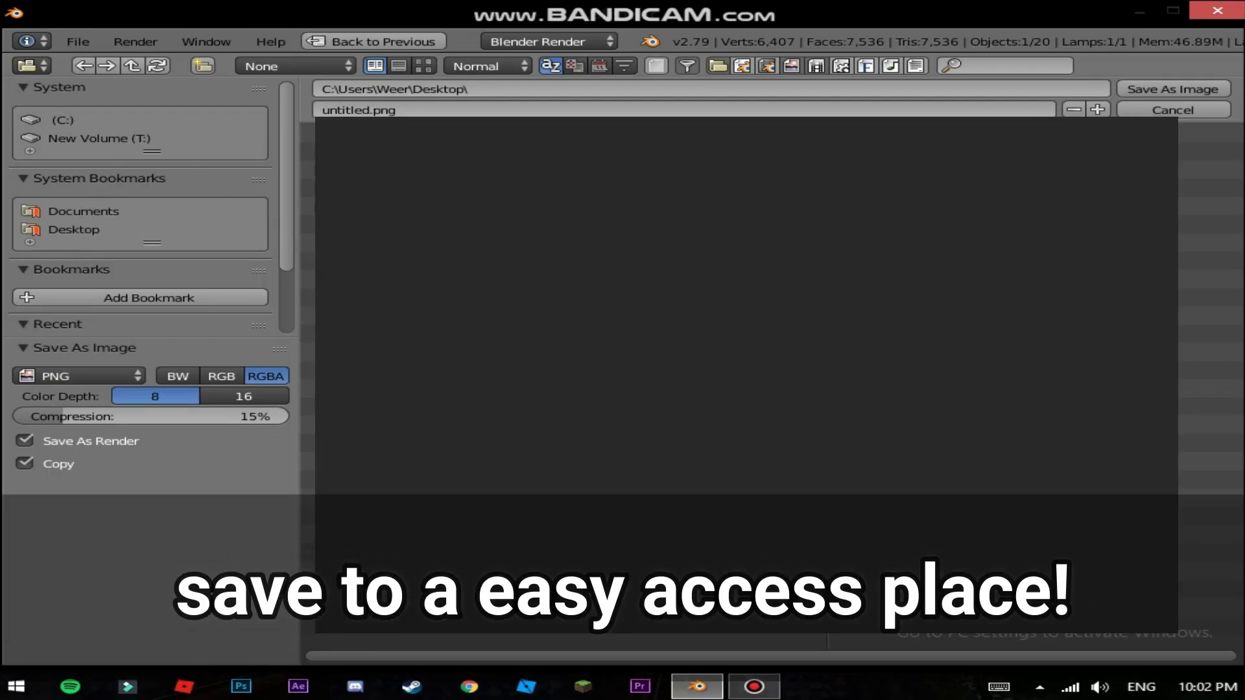
pyautogui.click(743, 109)
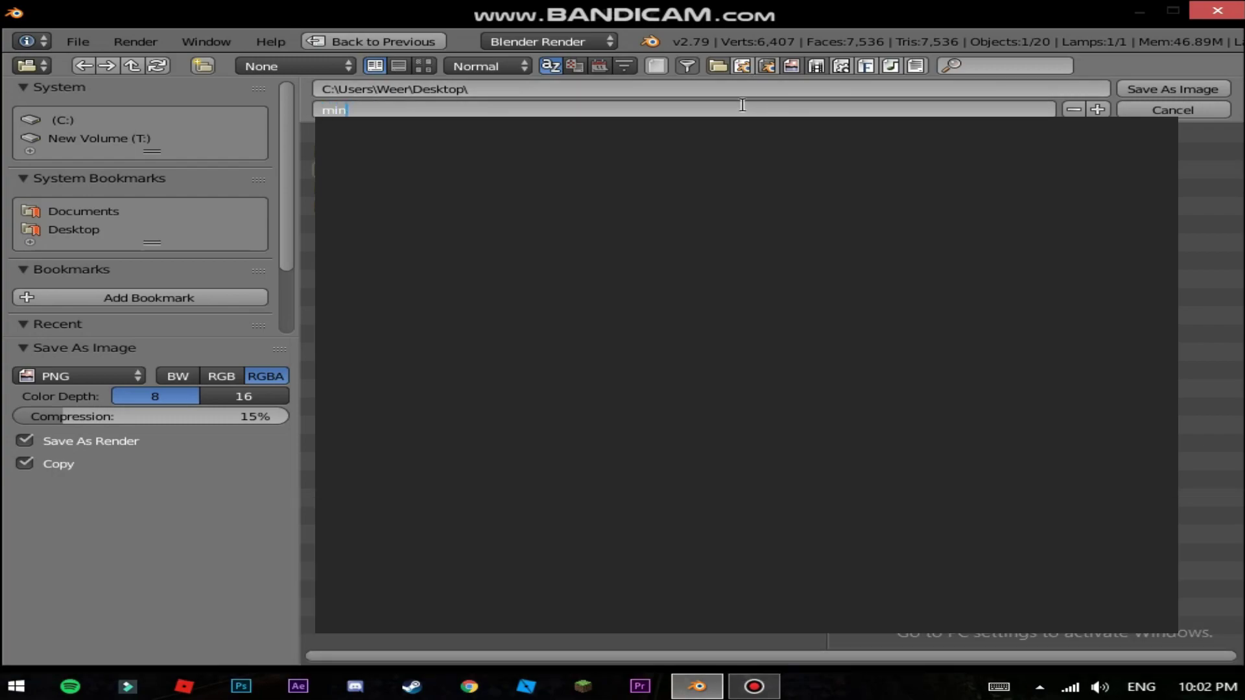
pyautogui.press('Return')
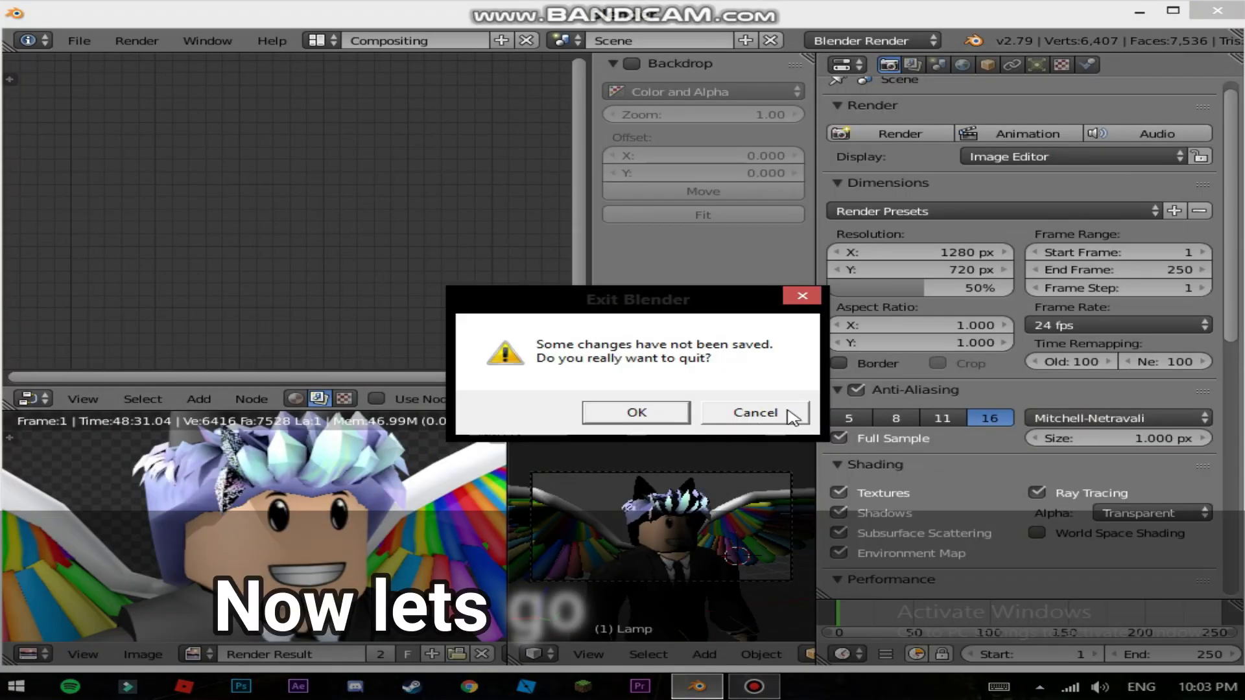
pyautogui.click(786, 411)
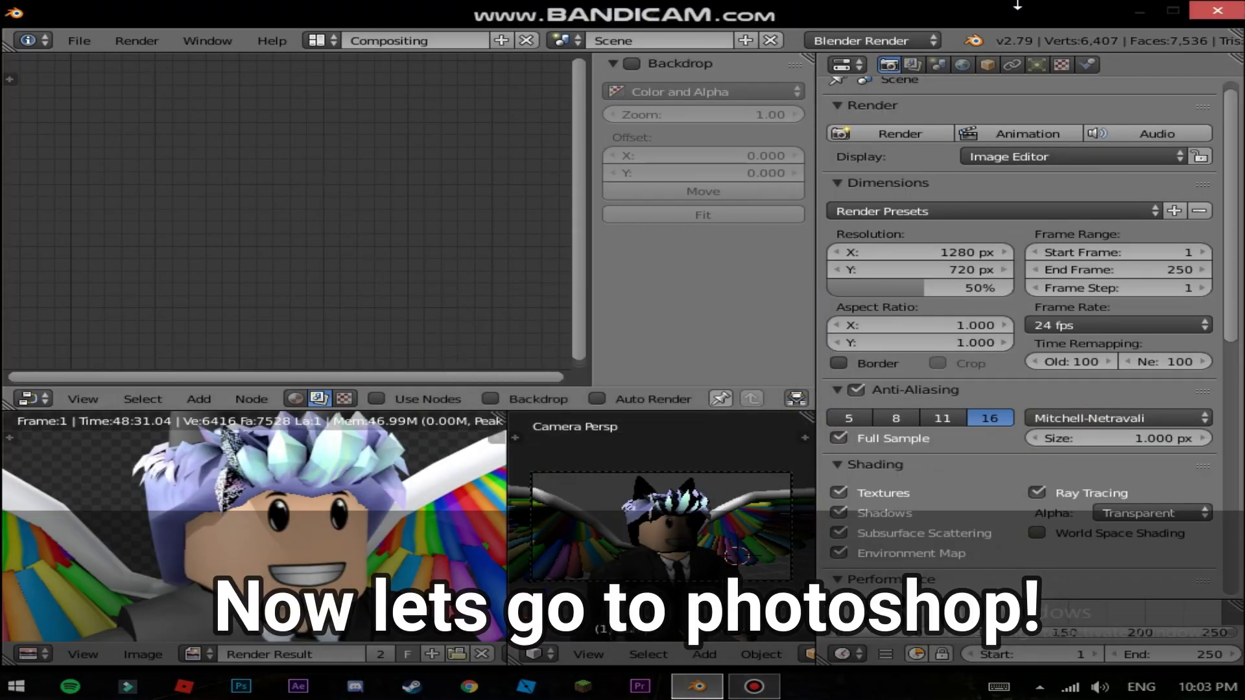
pyautogui.click(1217, 10)
pyautogui.click(638, 411)
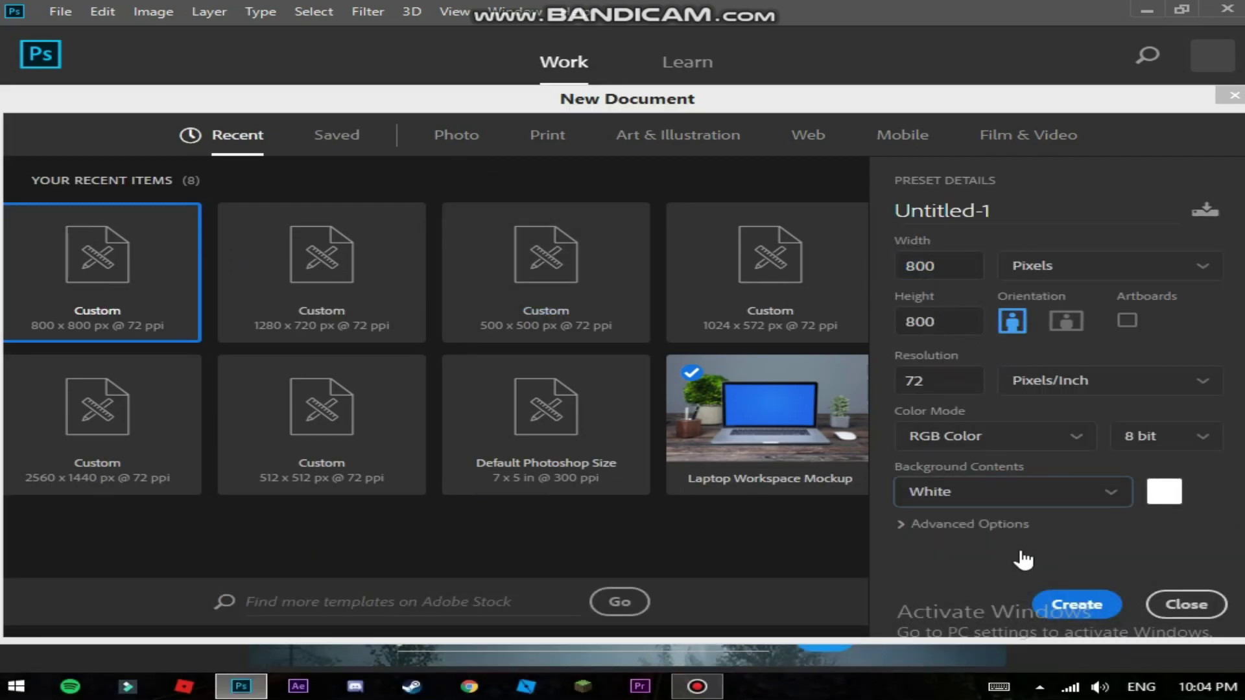
# Step: In Photoshop's new document settings, expand the advanced options and set the background contents to Transparent
pyautogui.click(1171, 494)
pyautogui.click(1198, 265)
pyautogui.click(1021, 494)
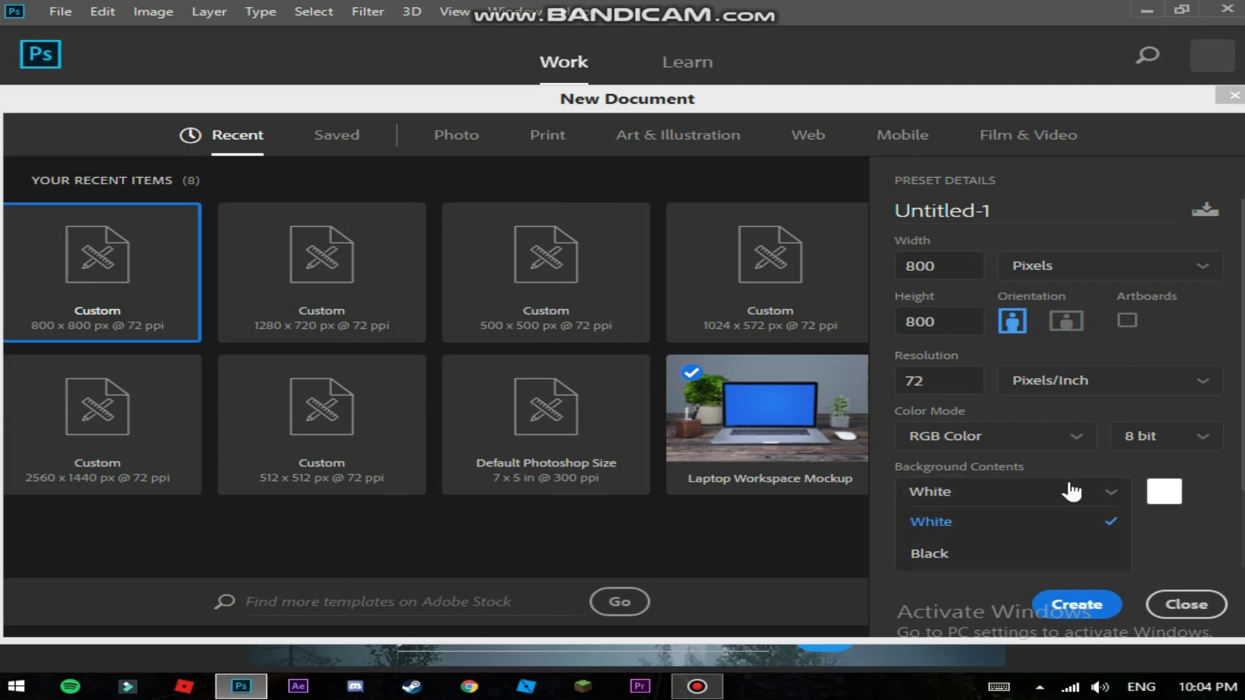
pyautogui.click(1068, 494)
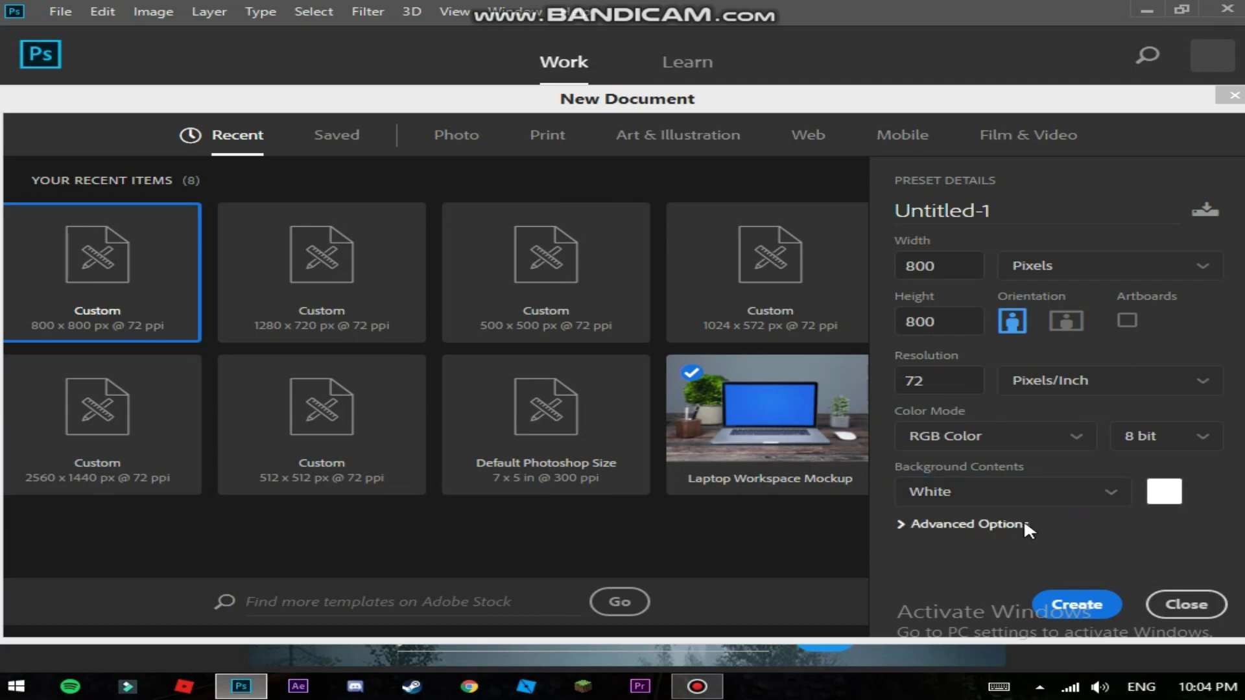
pyautogui.click(987, 525)
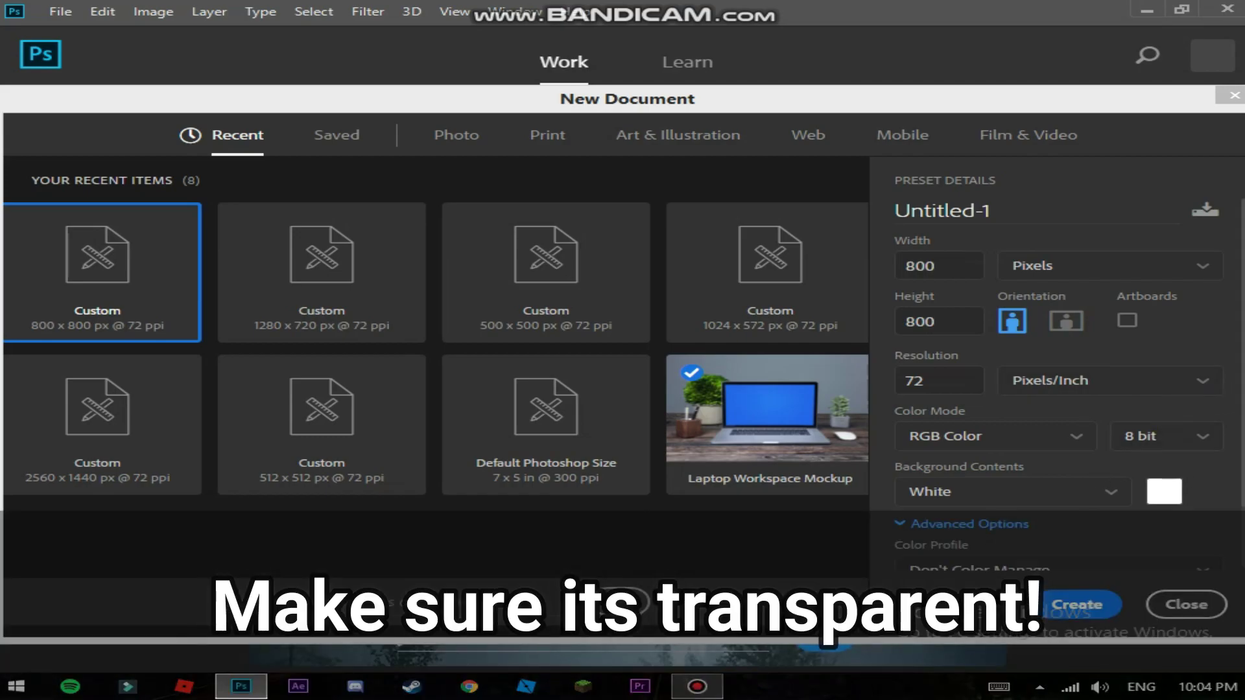
pyautogui.scroll(-2, 1240, 409)
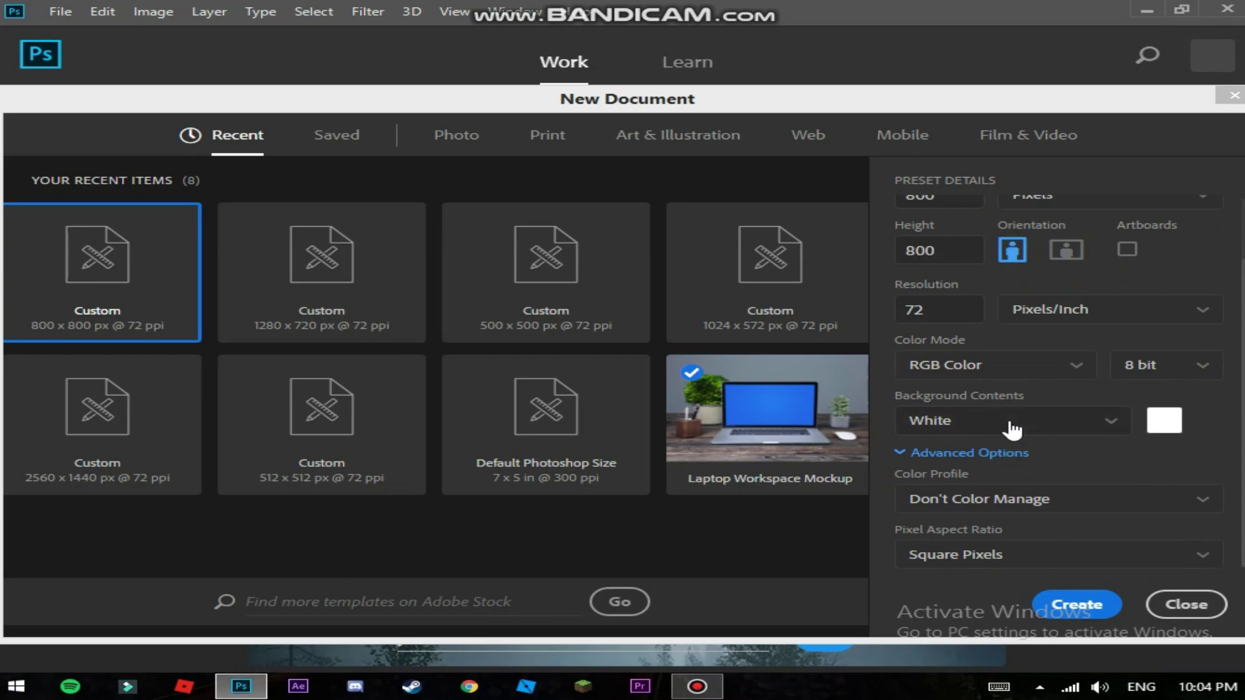
pyautogui.click(1011, 428)
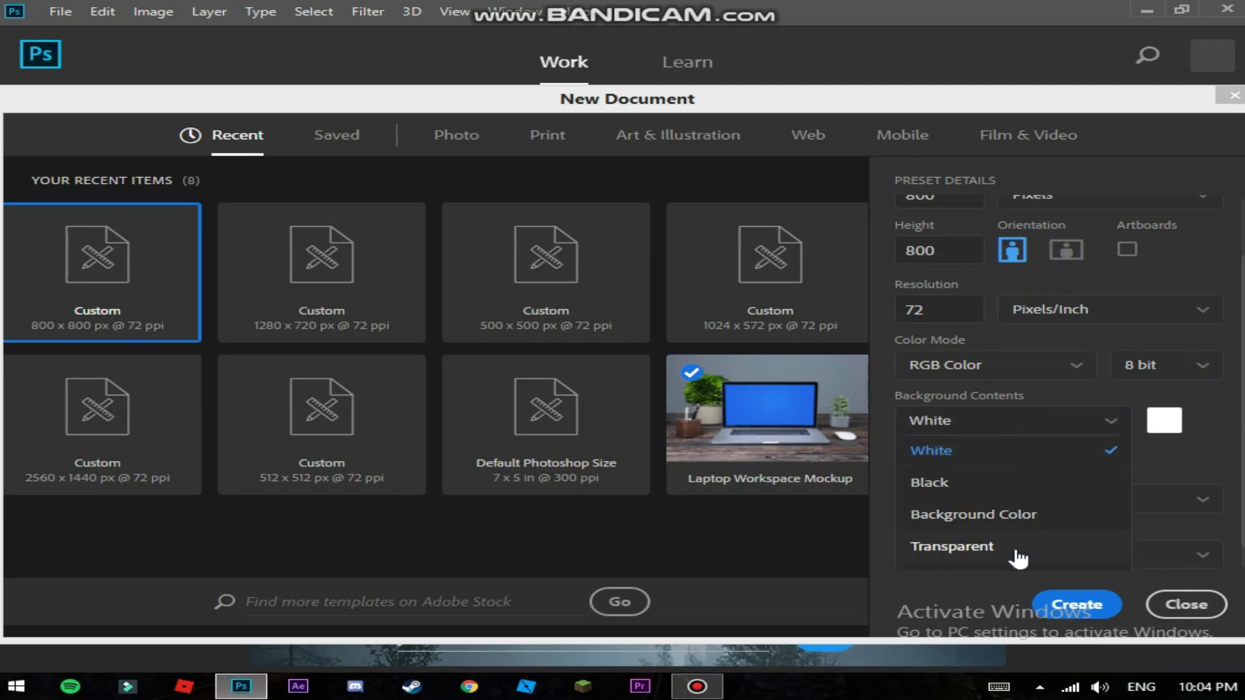
pyautogui.click(952, 546)
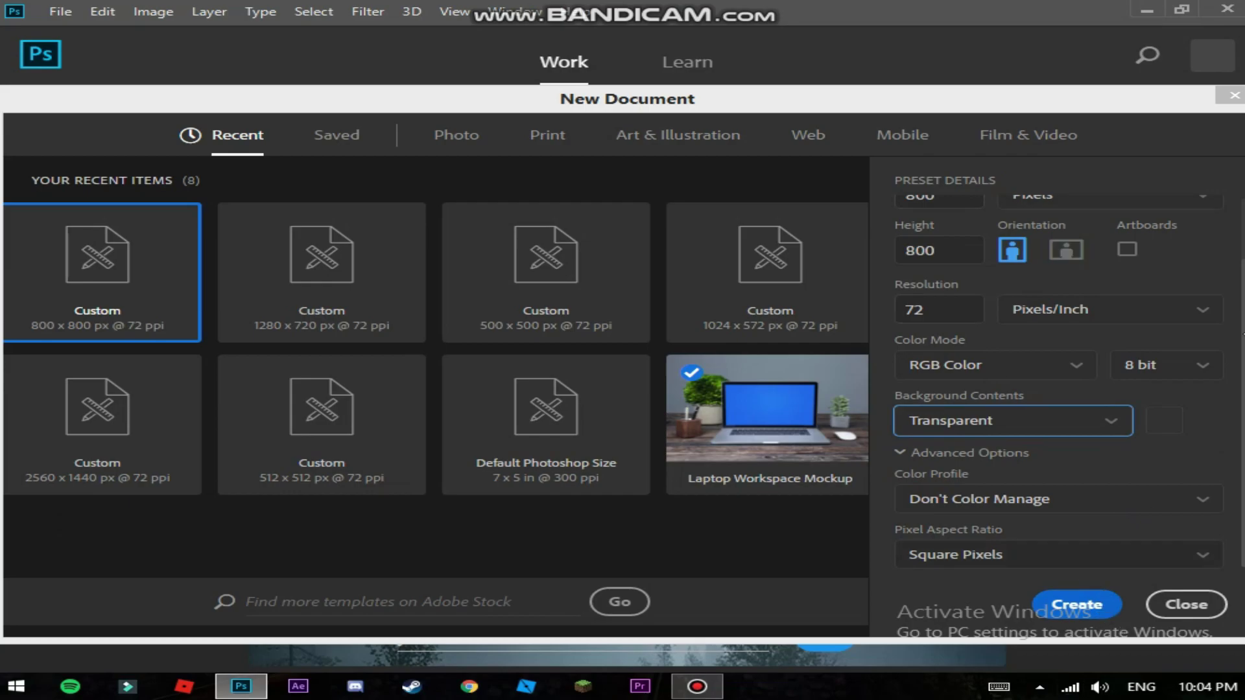
# Step: Create the transparent document with a width and height of 800 pixels
pyautogui.scroll(2, 915, 306)
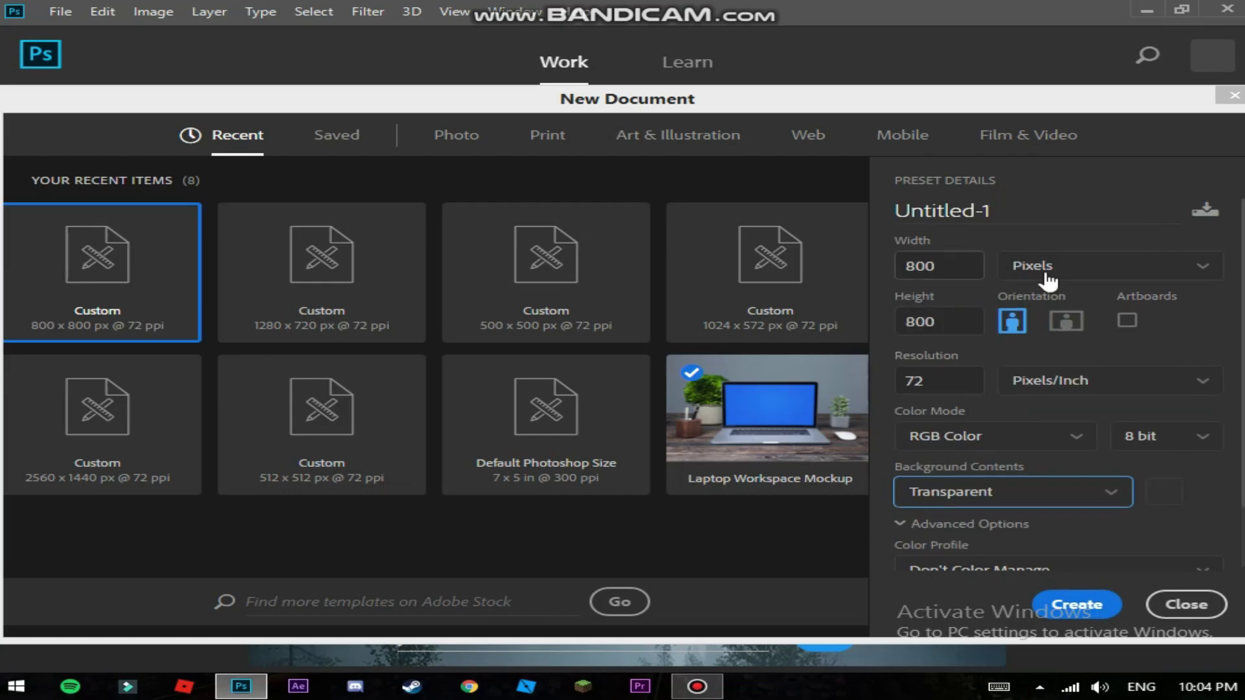
pyautogui.click(913, 318)
pyautogui.click(903, 271)
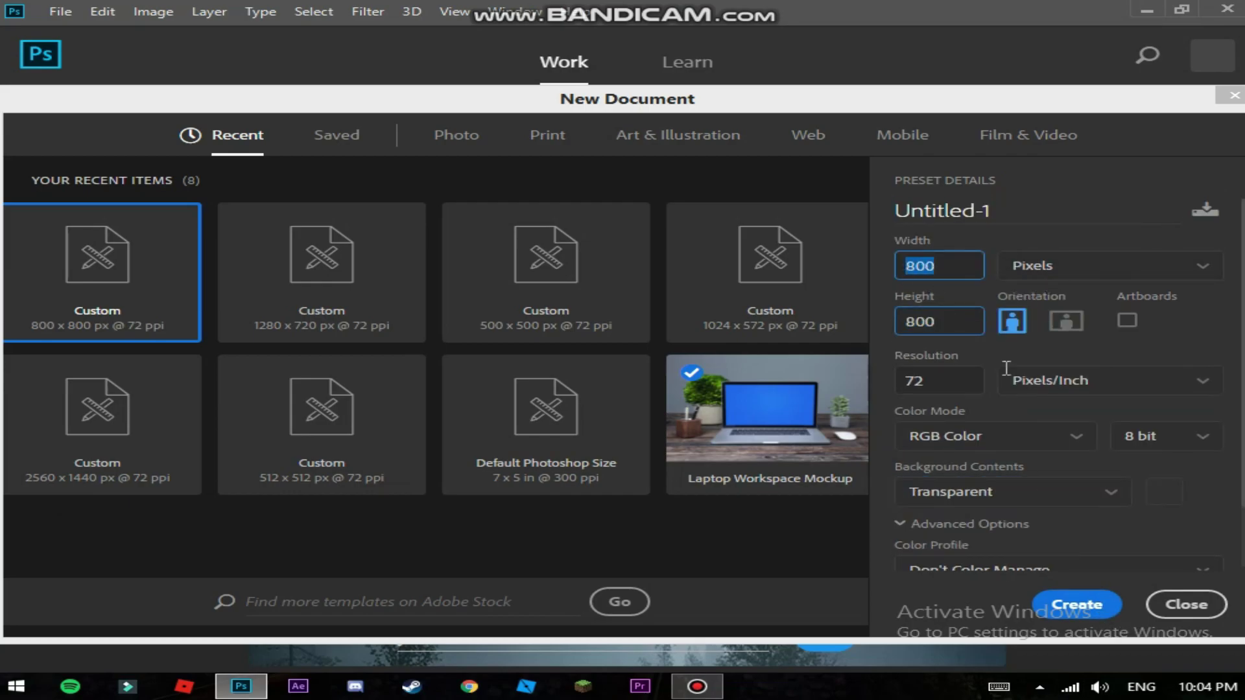
pyautogui.click(1078, 613)
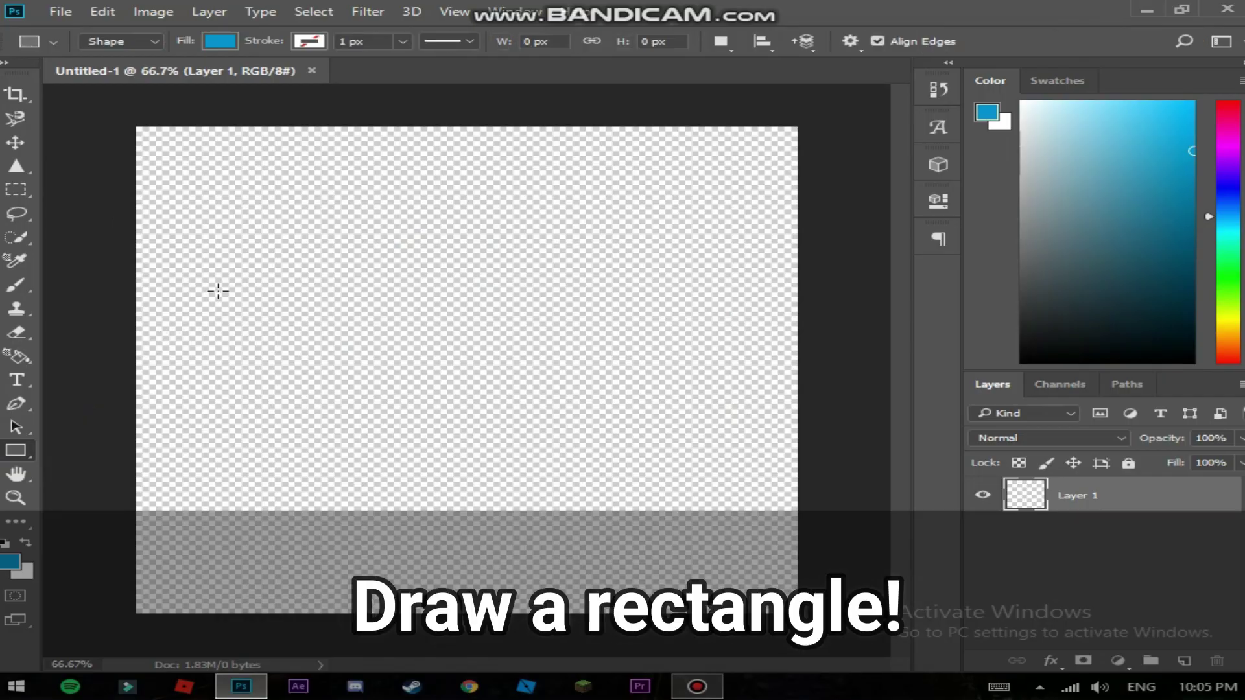
# Step: Draw a blue rectangle and transform it into an 800 × 41 px bar along the canvas's bottom edge
pyautogui.moveTo(217, 290); pyautogui.dragTo(738, 351)
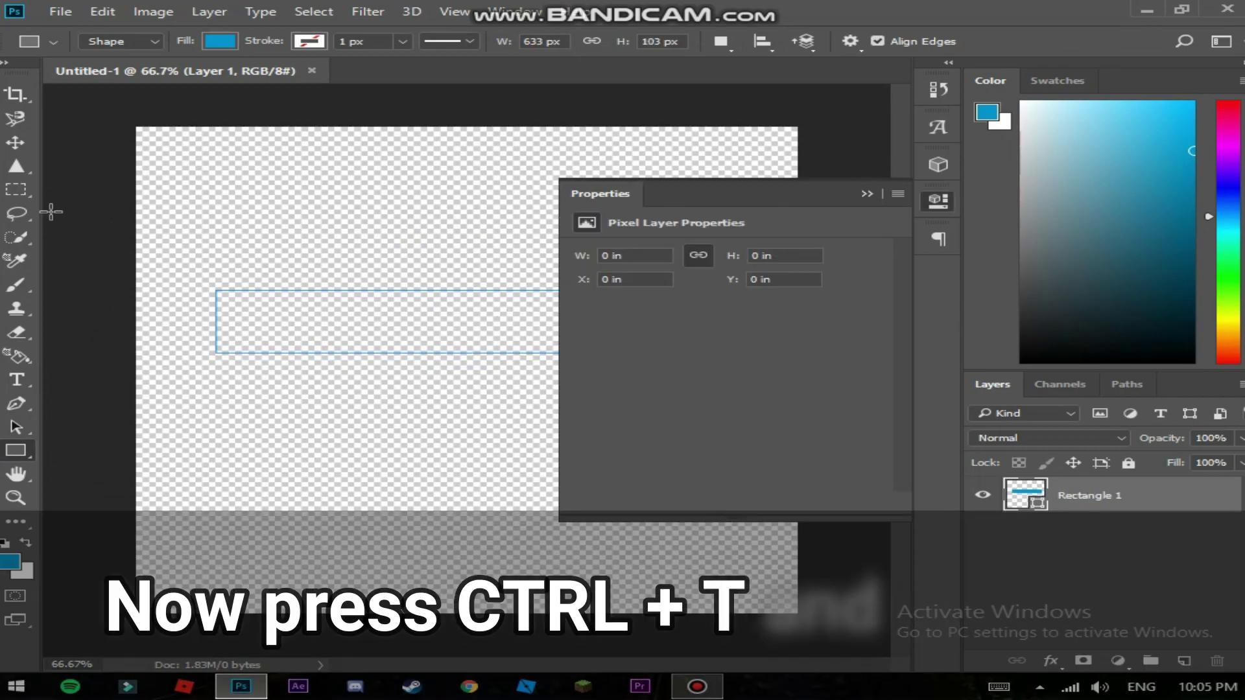
pyautogui.click(866, 195)
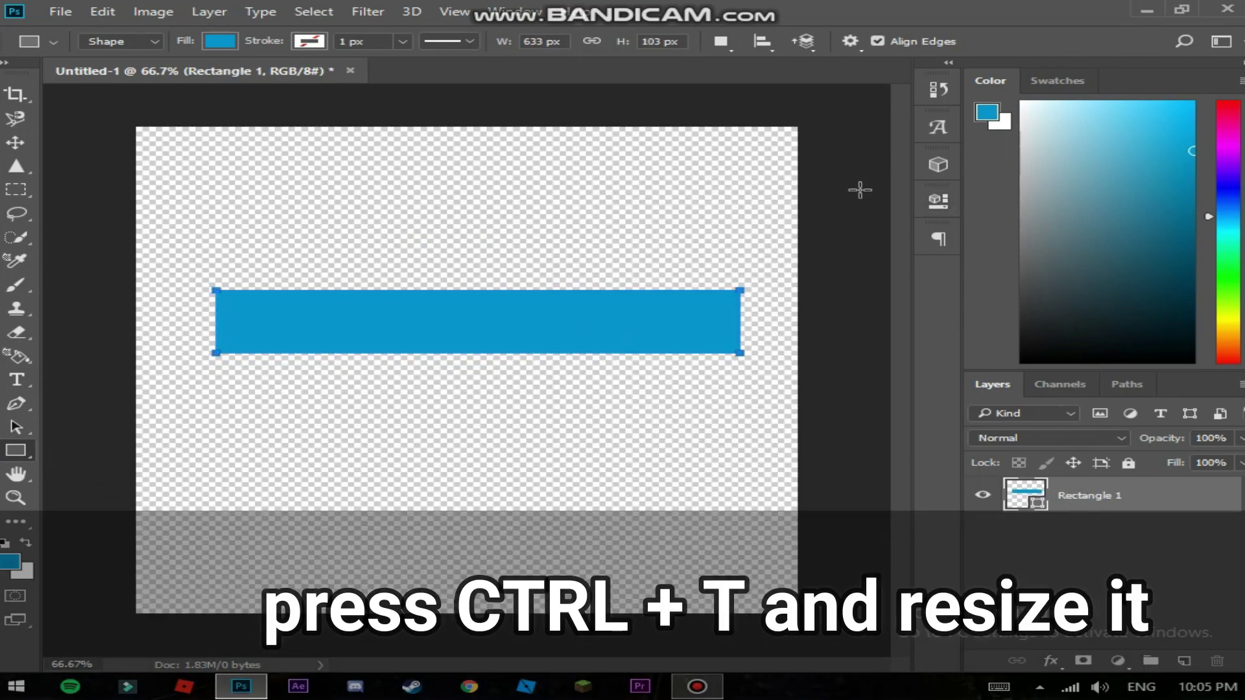
pyautogui.hotkey('ctrl', 't')
pyautogui.moveTo(557, 343); pyautogui.dragTo(507, 576)
pyautogui.moveTo(659, 582); pyautogui.dragTo(803, 576)
pyautogui.moveTo(467, 550); pyautogui.dragTo(478, 588)
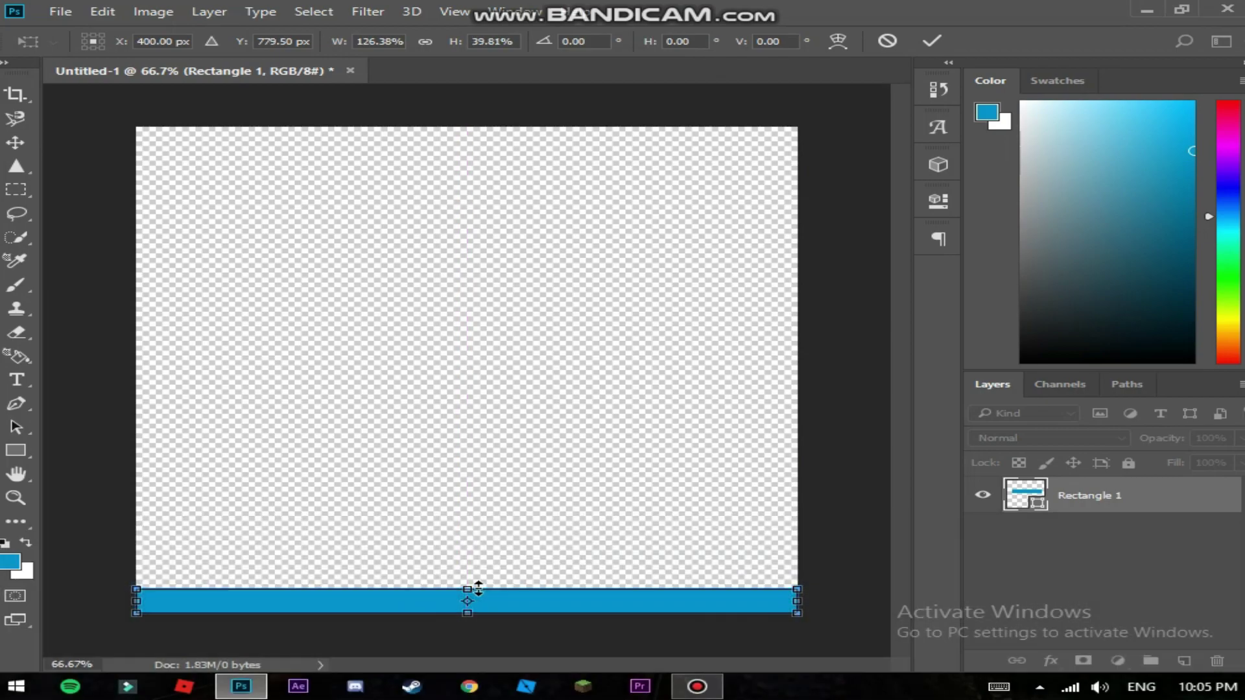
pyautogui.press('Return')
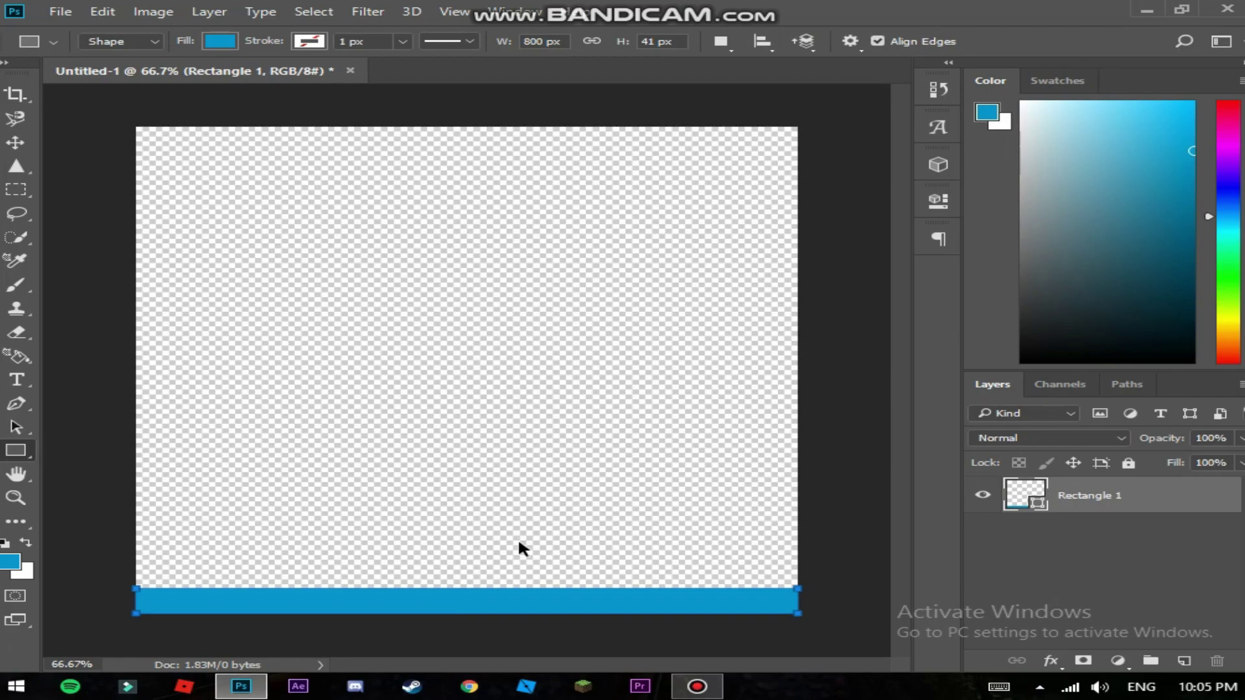
# Step: Duplicate the blue bar twice, placing one copy along the canvas's top edge and the other across the middle
pyautogui.click(18, 143)
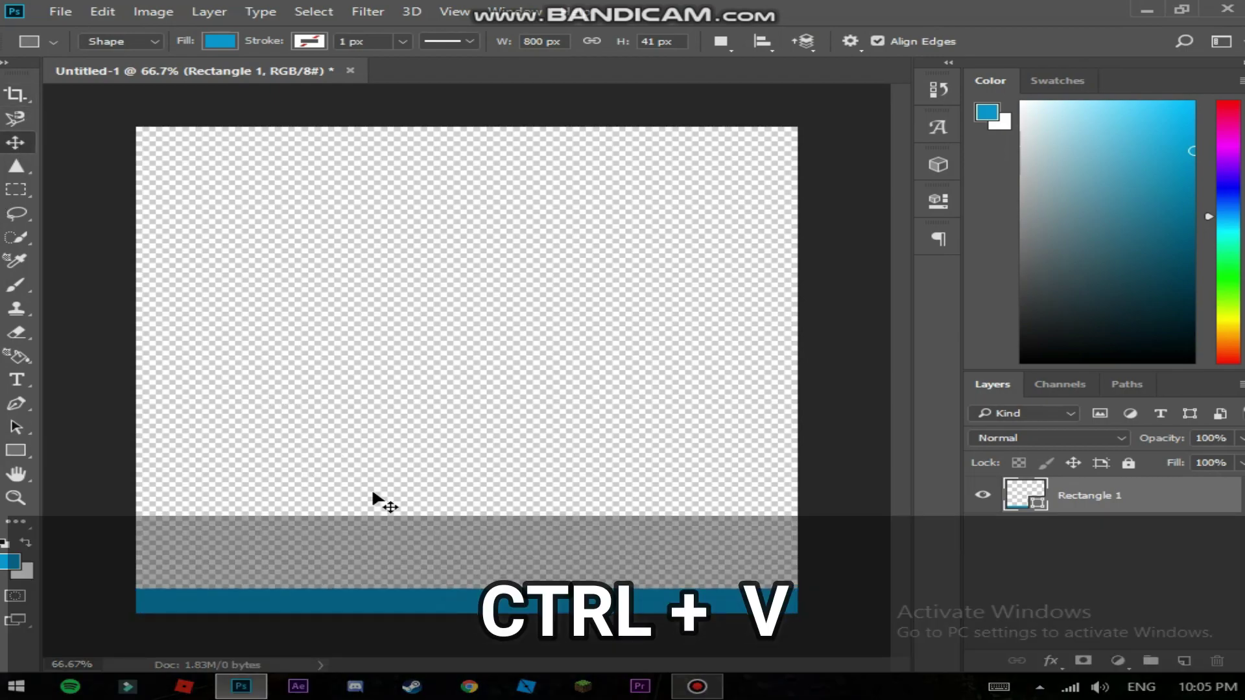
pyautogui.moveTo(445, 592); pyautogui.dragTo(527, 603)
pyautogui.press('ctrl')
pyautogui.moveTo(549, 376)
pyautogui.mouseDown()
pyautogui.moveTo(536, 177)
pyautogui.moveTo(570, 148)
pyautogui.moveTo(562, 141)
pyautogui.moveTo(550, 147)
pyautogui.moveTo(544, 392)
pyautogui.mouseUp()
pyautogui.press('ctrl')
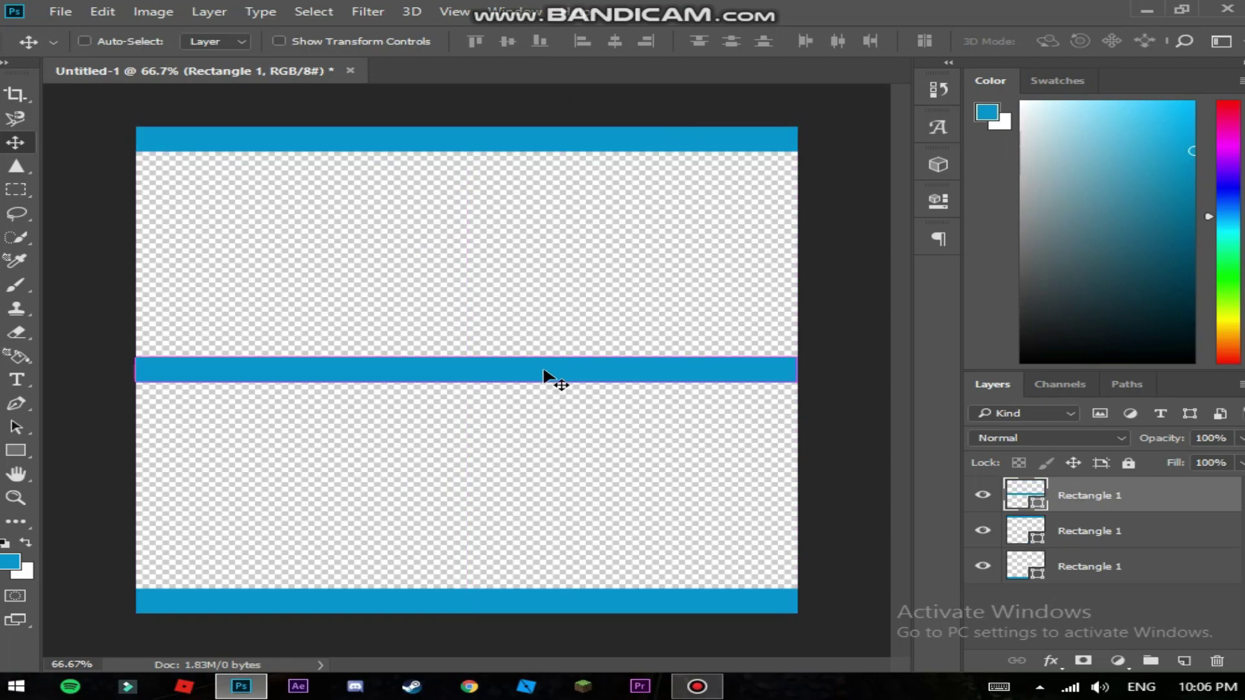
# Step: Rotate the middle bar by 90 degrees so it runs vertically
pyautogui.hotkey('ctrl', 't')
pyautogui.moveTo(560, 304); pyautogui.dragTo(634, 303)
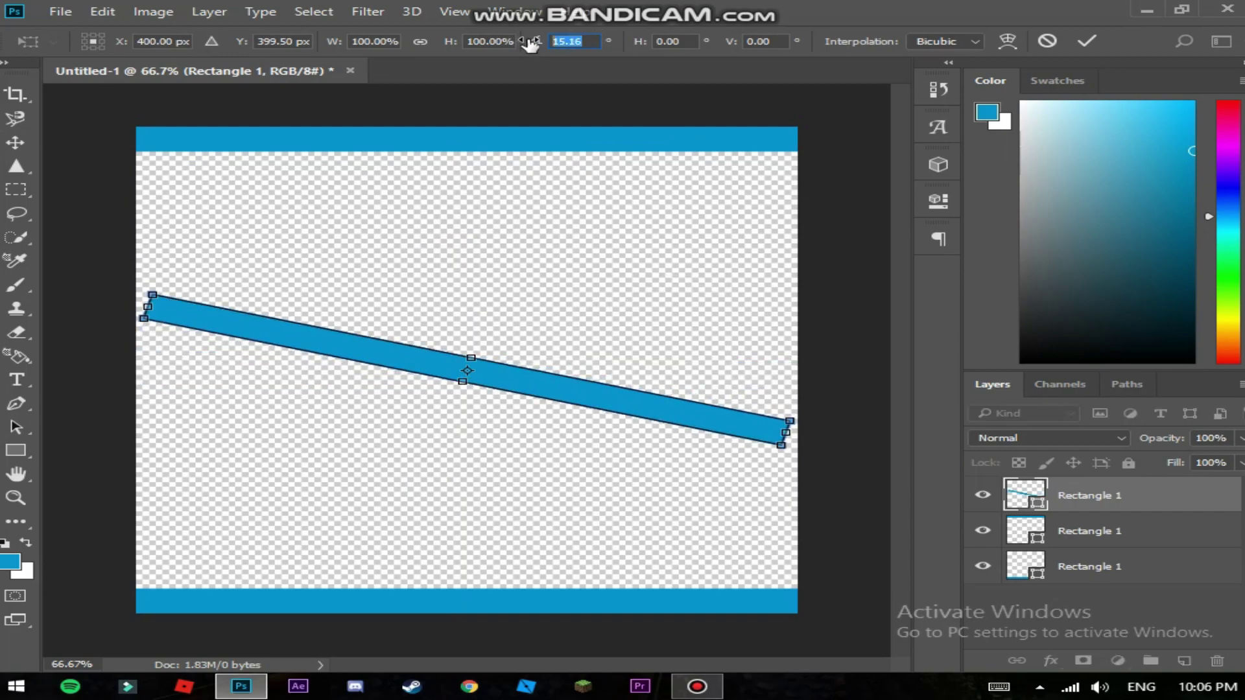
pyautogui.write('90')
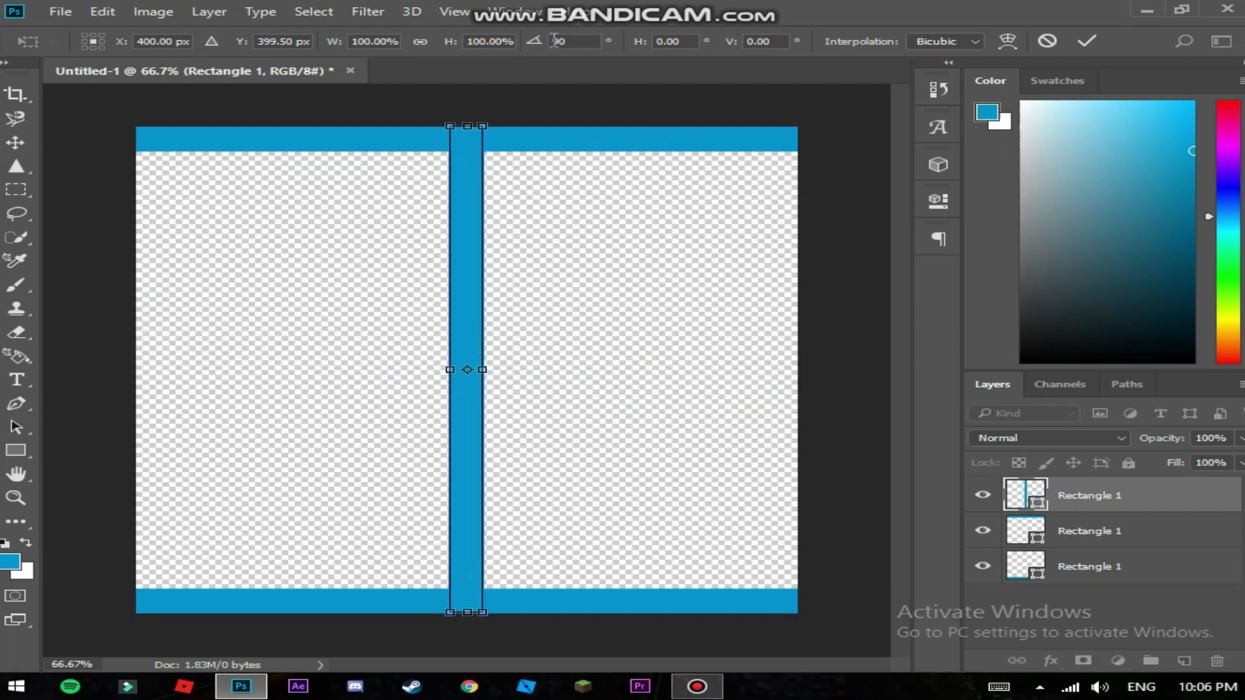
pyautogui.moveTo(290, 169); pyautogui.dragTo(273, 170)
pyautogui.press('BackSpace')
pyautogui.press('BackSpace')
pyautogui.press('BackSpace')
pyautogui.press('BackSpace')
pyautogui.press('BackSpace')
pyautogui.write('90')
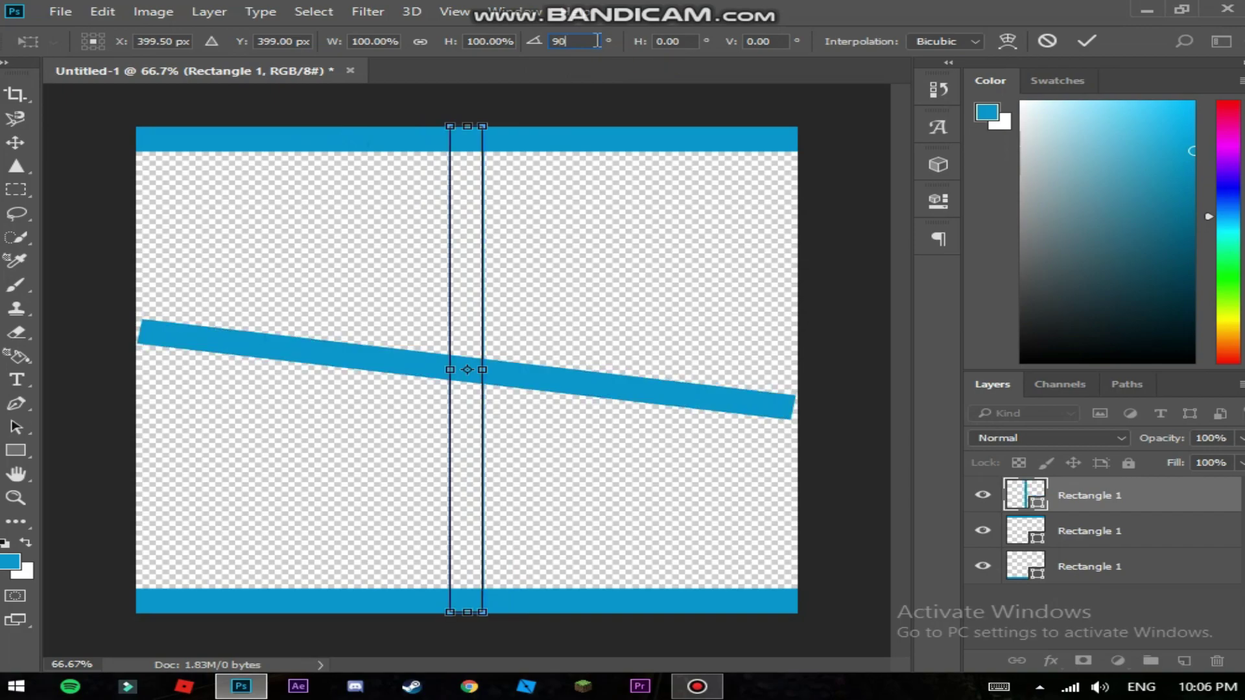
pyautogui.press('Return')
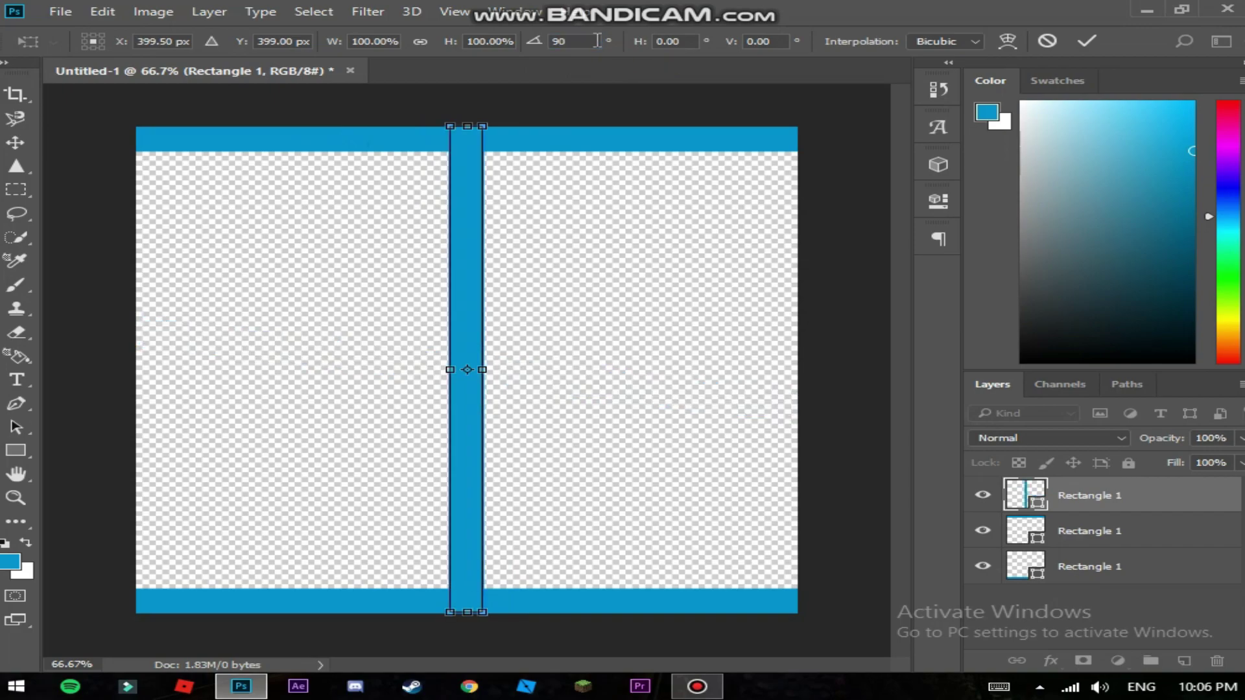
# Step: Move the vertical bar to the canvas's left edge and place a copy along the right edge to complete the frame
pyautogui.click(16, 143)
pyautogui.click(512, 277)
pyautogui.moveTo(466, 309); pyautogui.dragTo(155, 312)
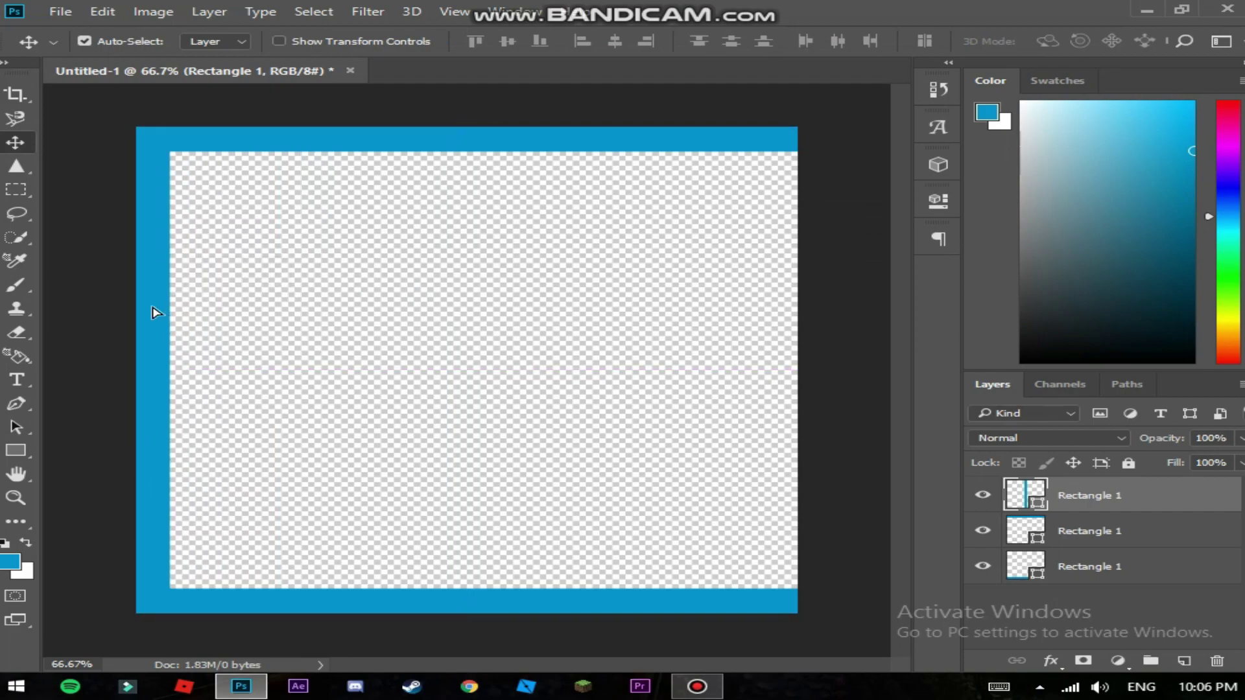
pyautogui.hotkey('ctrl', 'c')
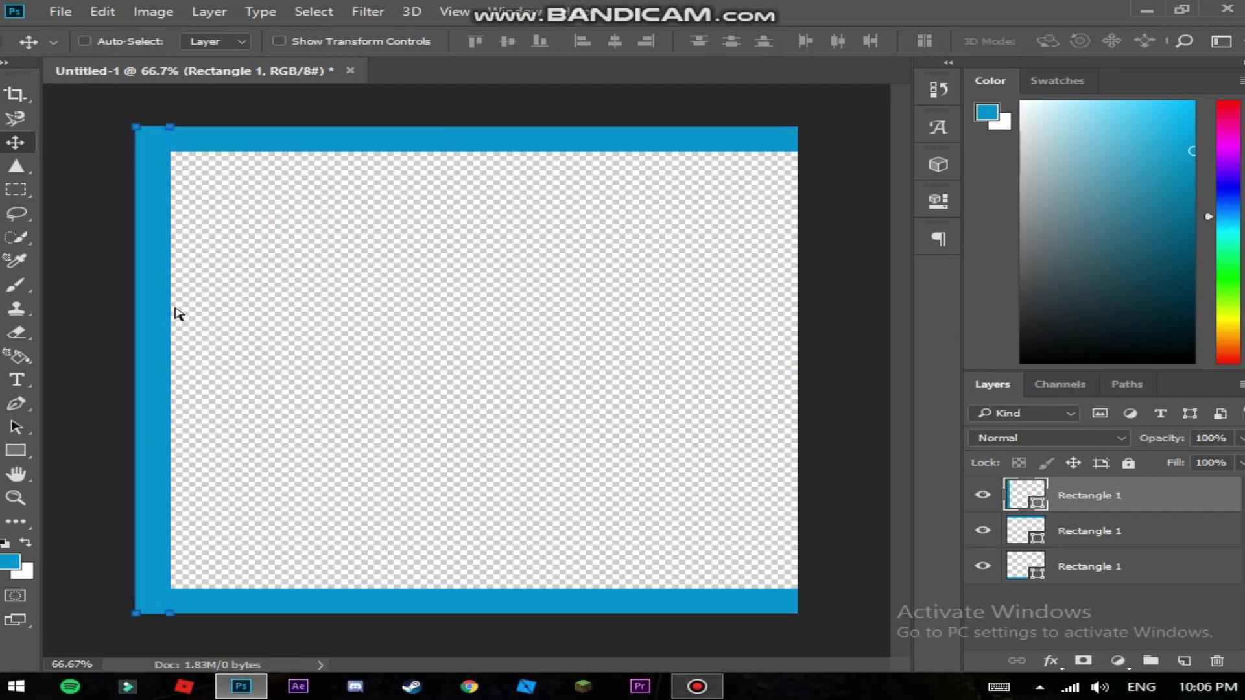
pyautogui.keyDown('alt'); pyautogui.moveTo(166, 328); pyautogui.dragTo(772, 375); pyautogui.keyUp('alt')
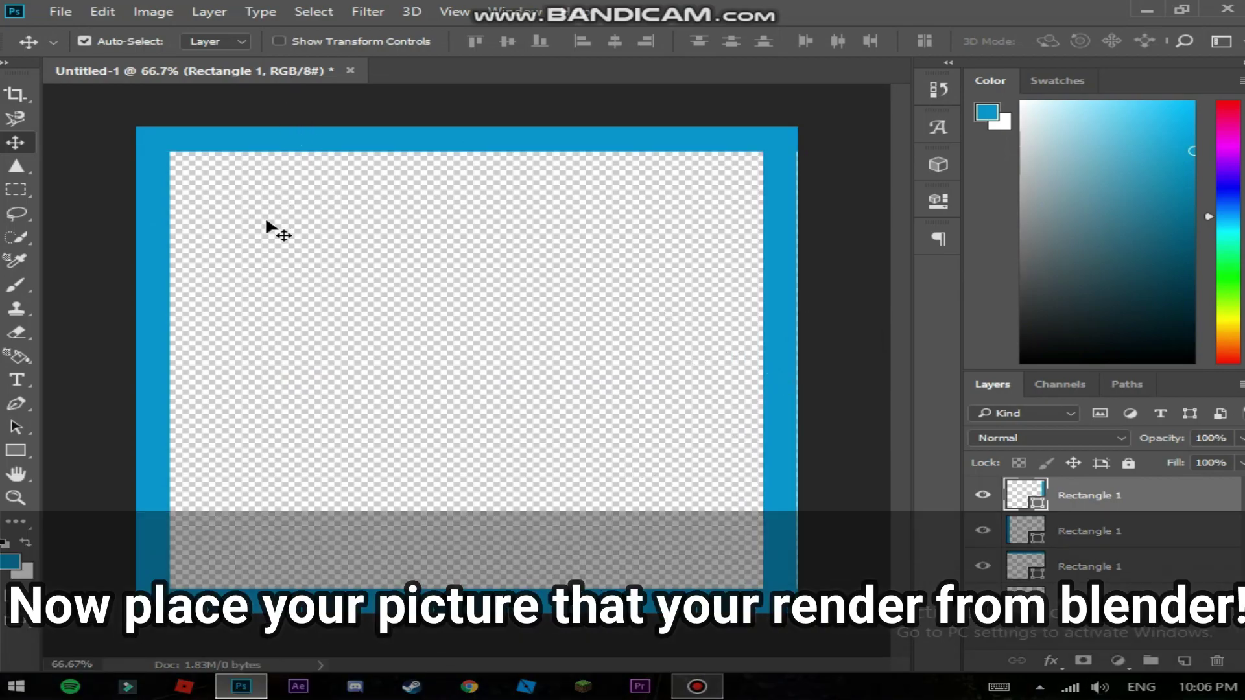
# Step: Place the image mins one.png from the Desktop into the document
pyautogui.click(62, 15)
pyautogui.click(156, 334)
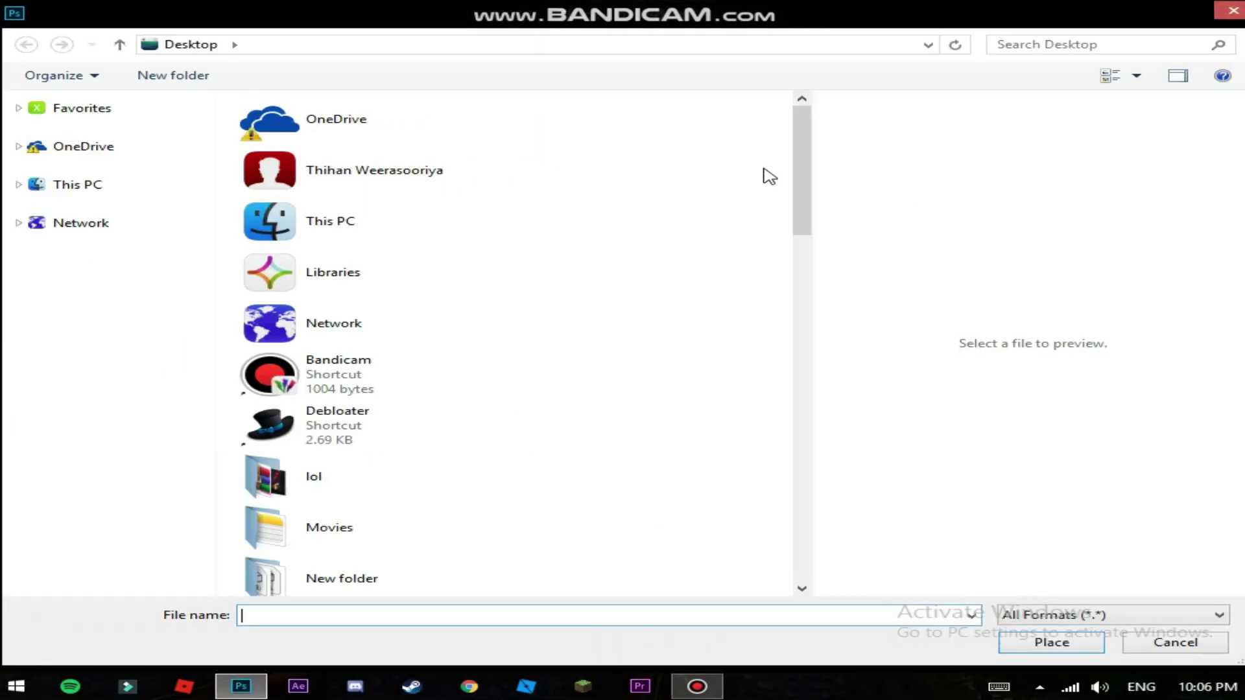
pyautogui.moveTo(796, 169); pyautogui.dragTo(822, 360)
pyautogui.scroll(-5, 826, 389)
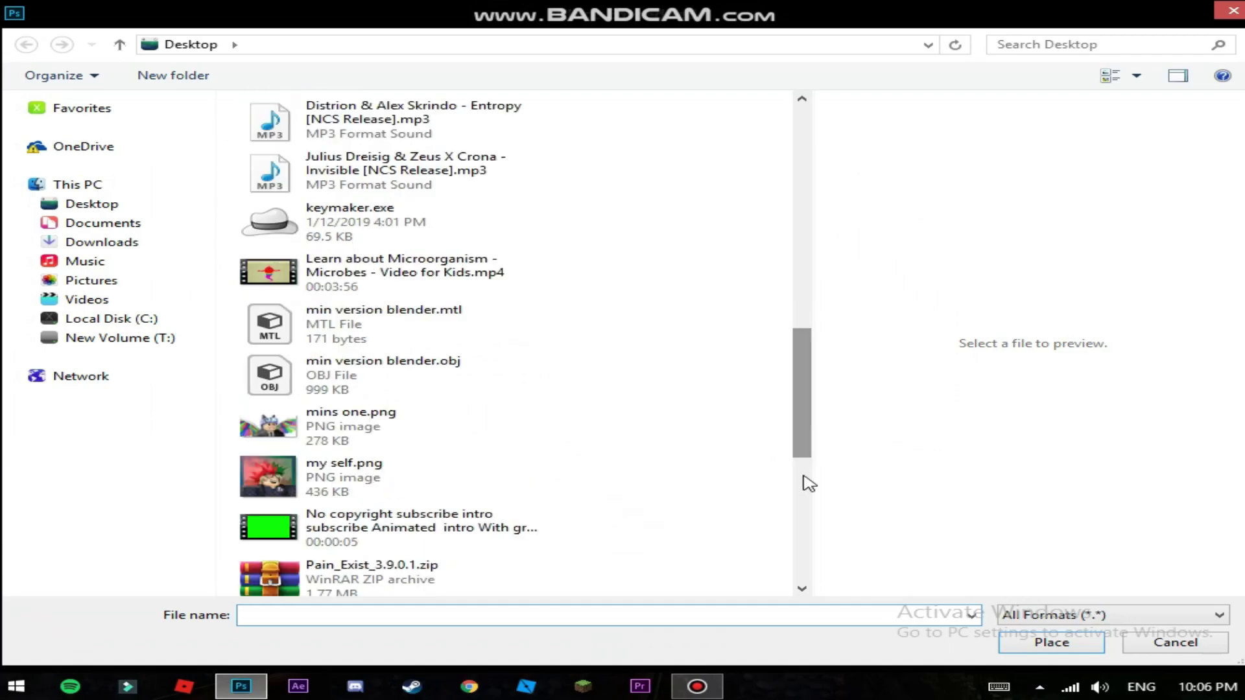
pyautogui.doubleClick(454, 433)
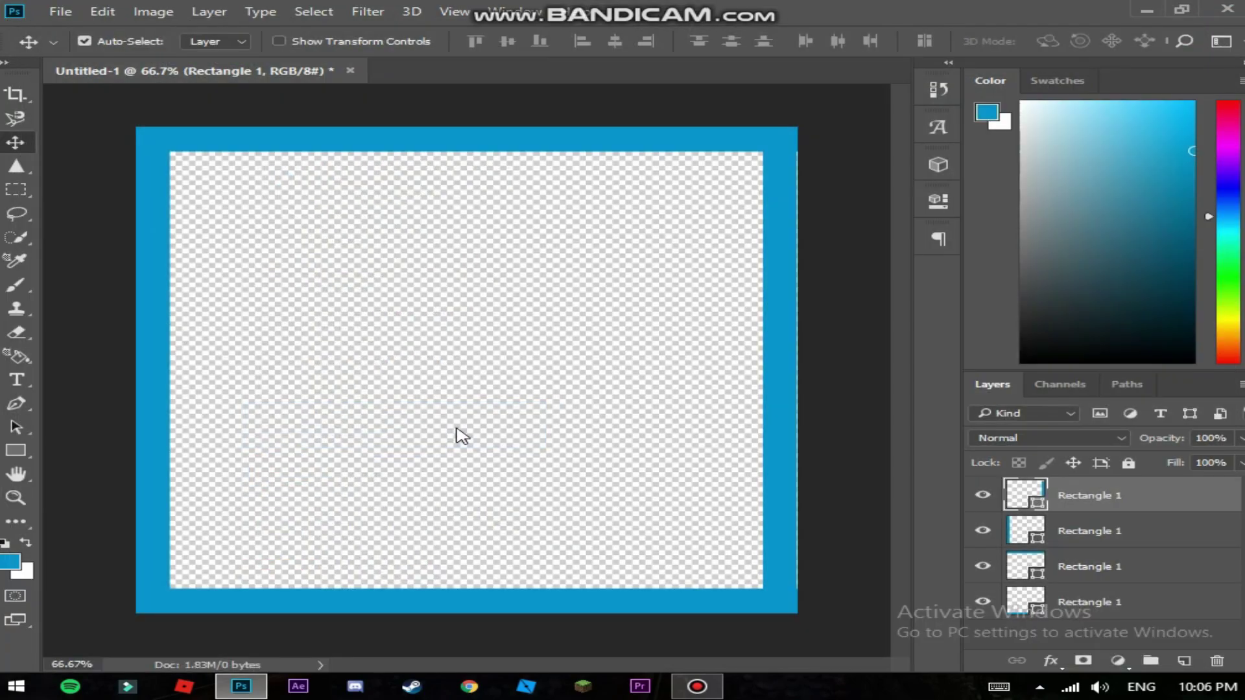
pyautogui.moveTo(228, 692)
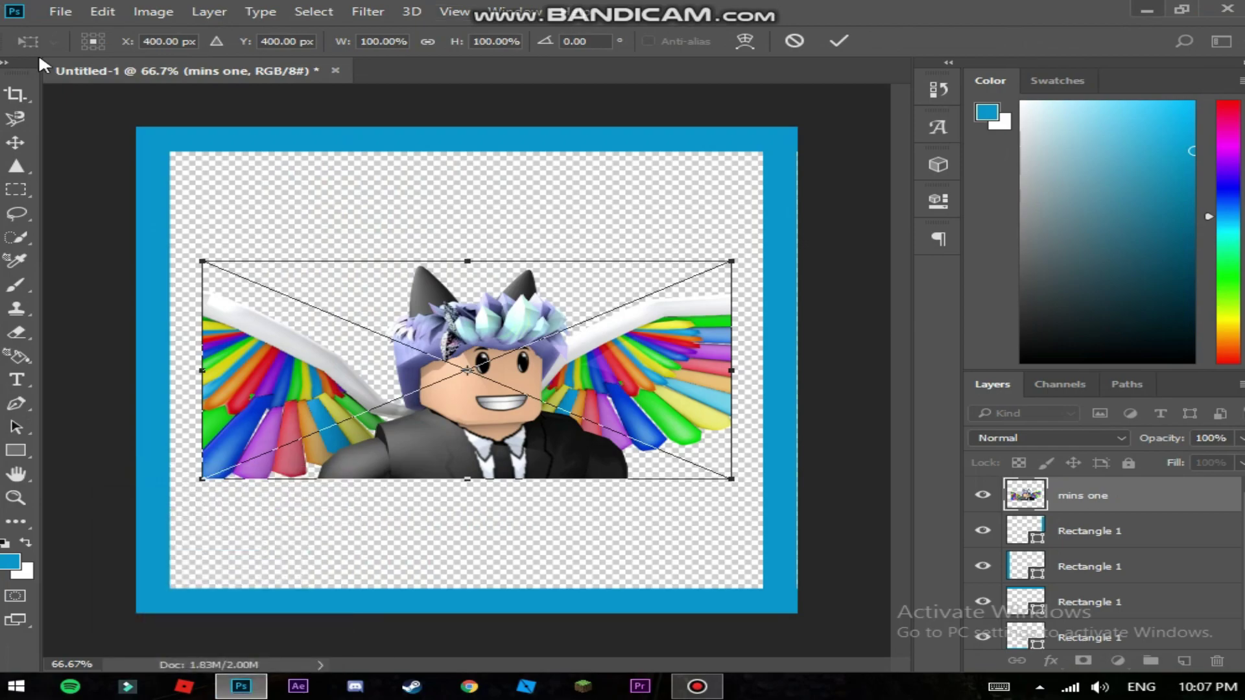
# Step: Enlarge the placed avatar render beyond the frame's sides and move it down to the canvas's bottom edge
pyautogui.moveTo(202, 261); pyautogui.dragTo(64, 199)
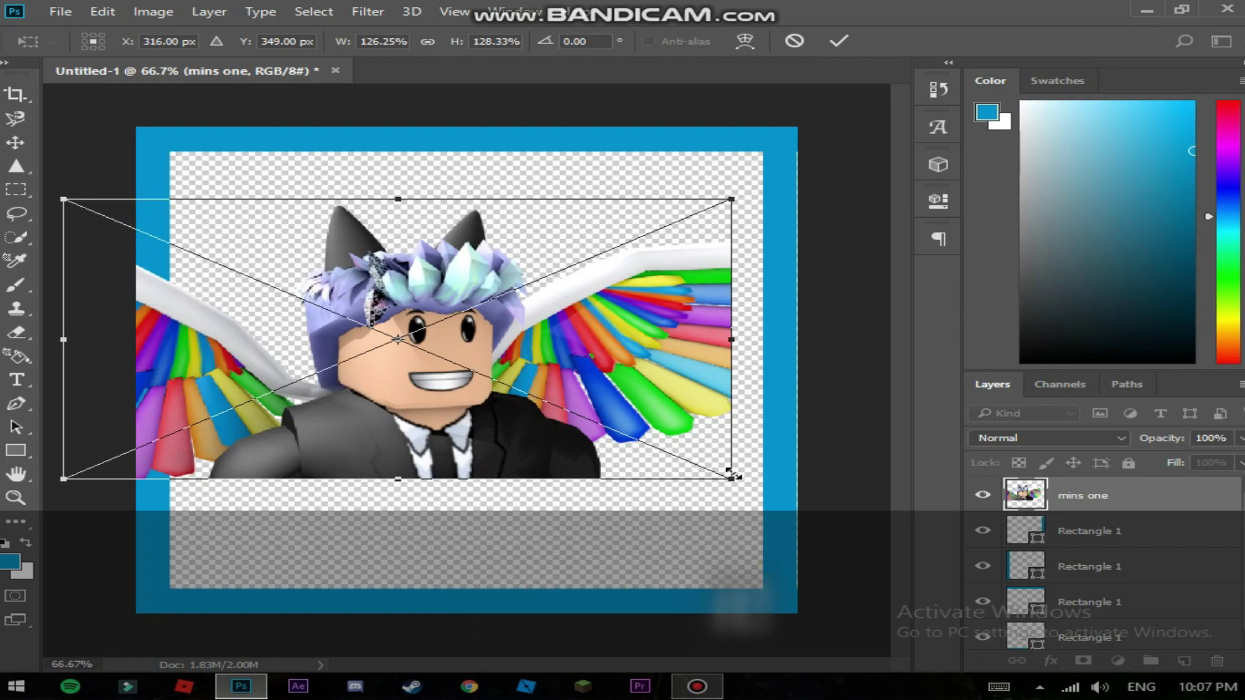
pyautogui.moveTo(732, 475); pyautogui.dragTo(888, 556)
pyautogui.moveTo(627, 481); pyautogui.dragTo(584, 530)
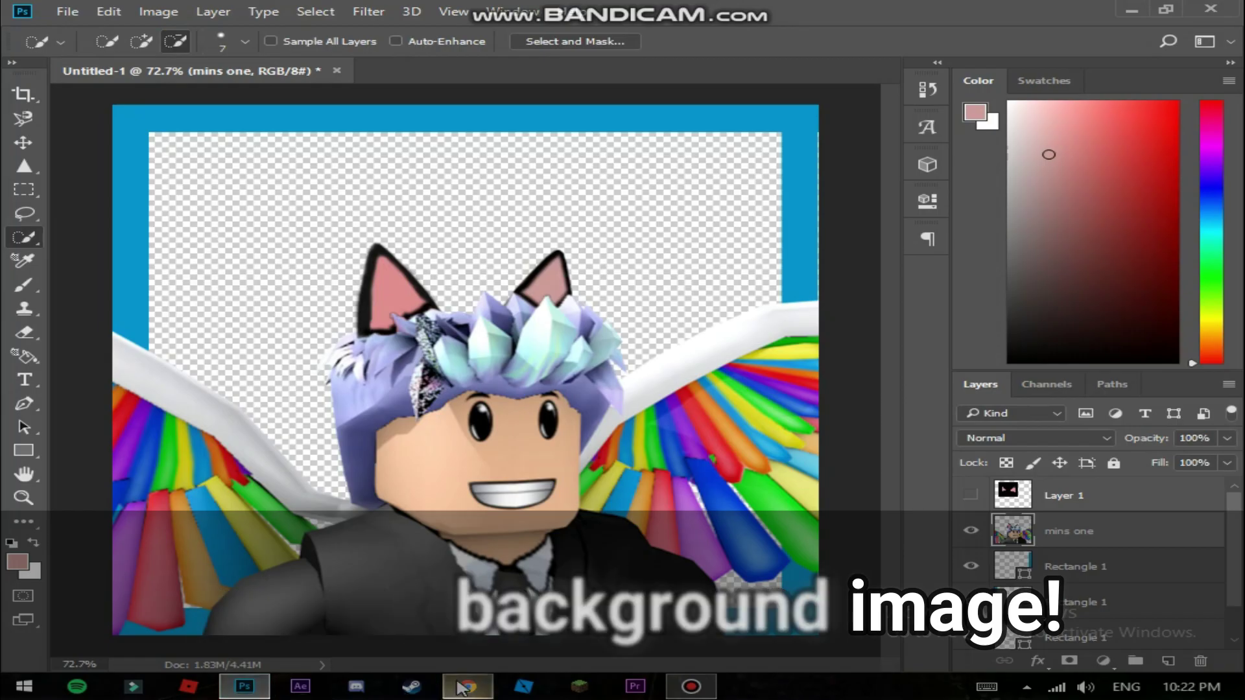
# Step: Switch to Chrome and copy the 1911 × 828 Bloxburg Wikia overview image from the "bloxburg city" image results
pyautogui.click(465, 686)
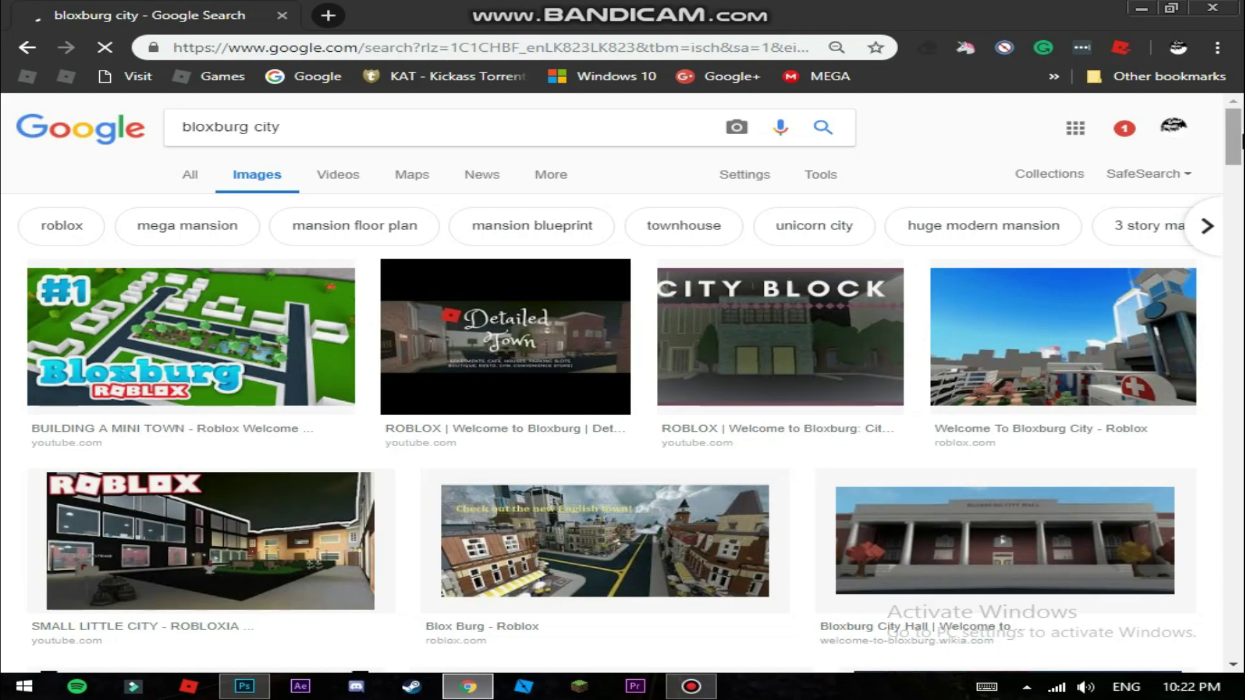
pyautogui.scroll(-3, 1242, 139)
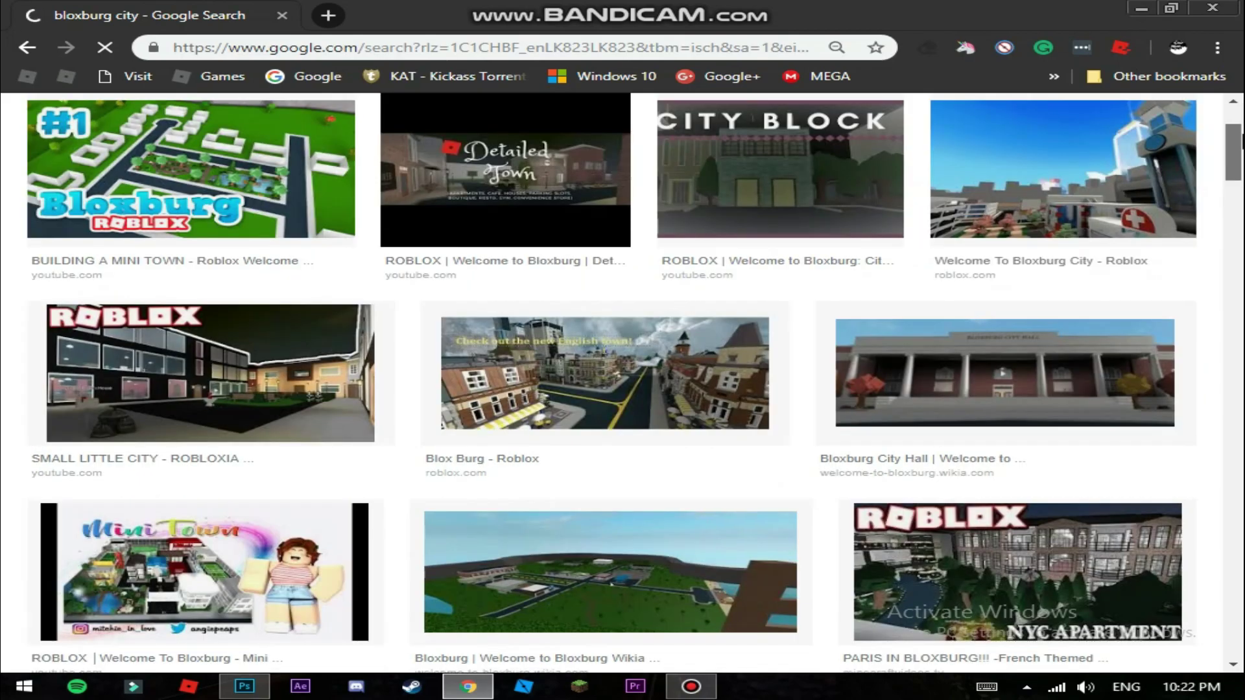
pyautogui.scroll(3, 1241, 139)
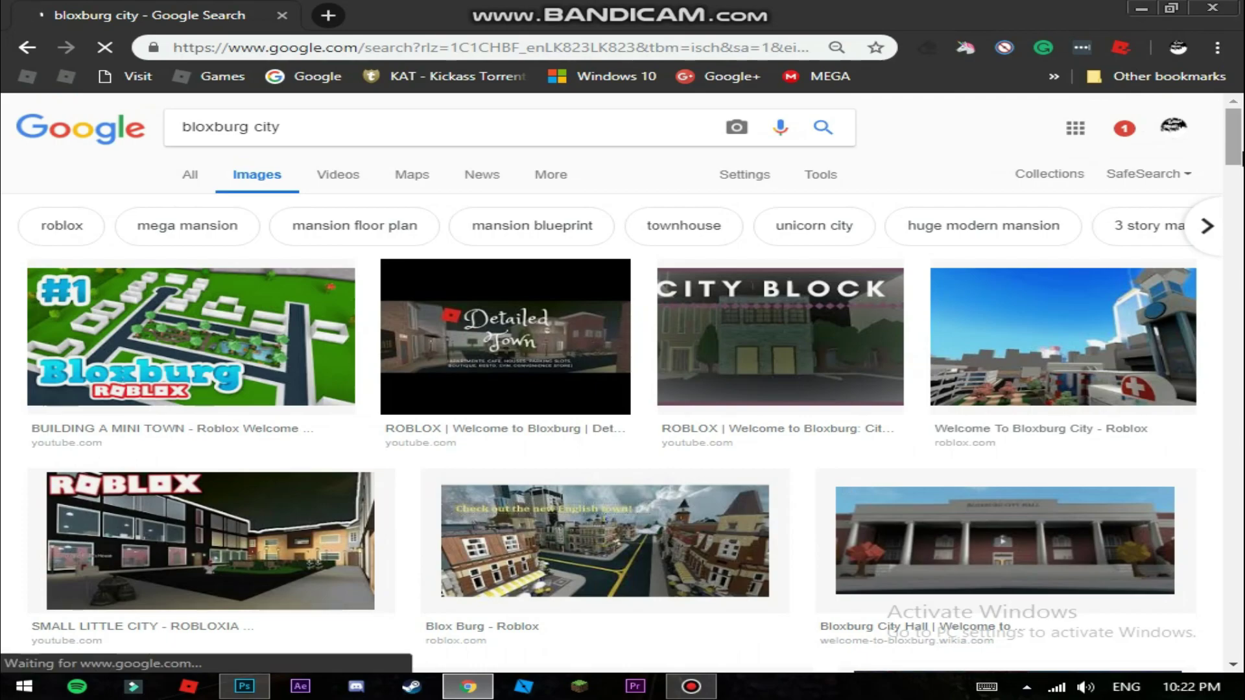
pyautogui.scroll(-8, 1239, 180)
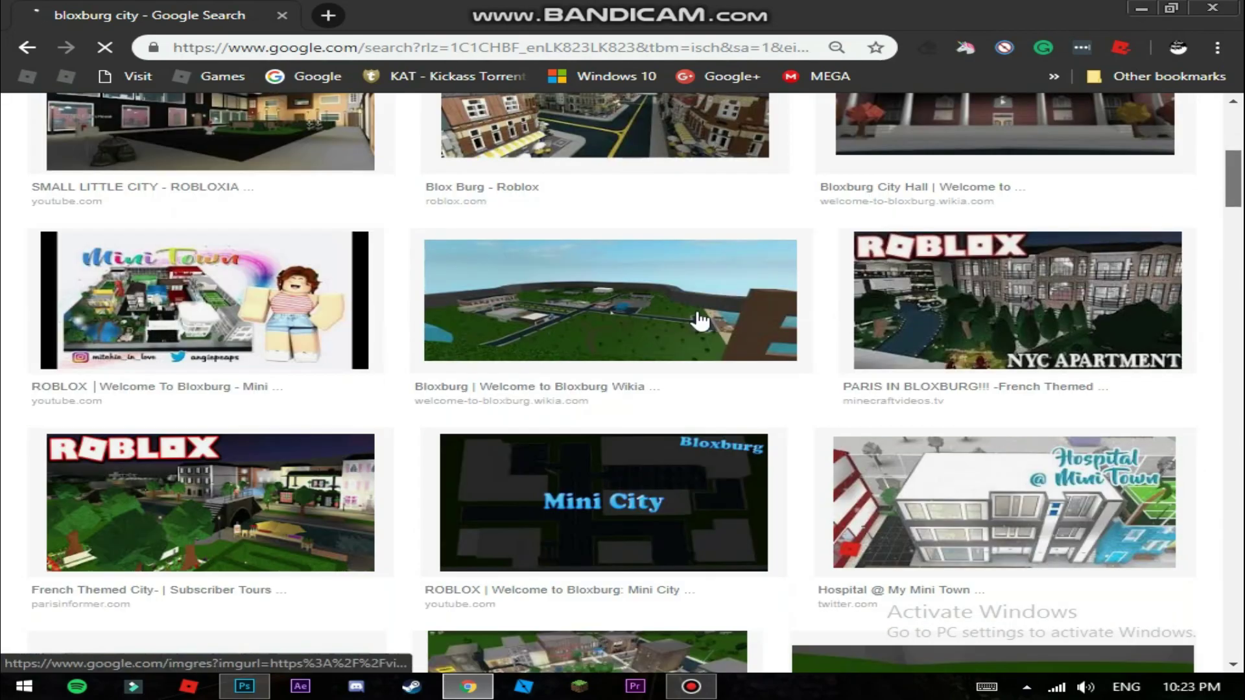
pyautogui.scroll(-1, 699, 321)
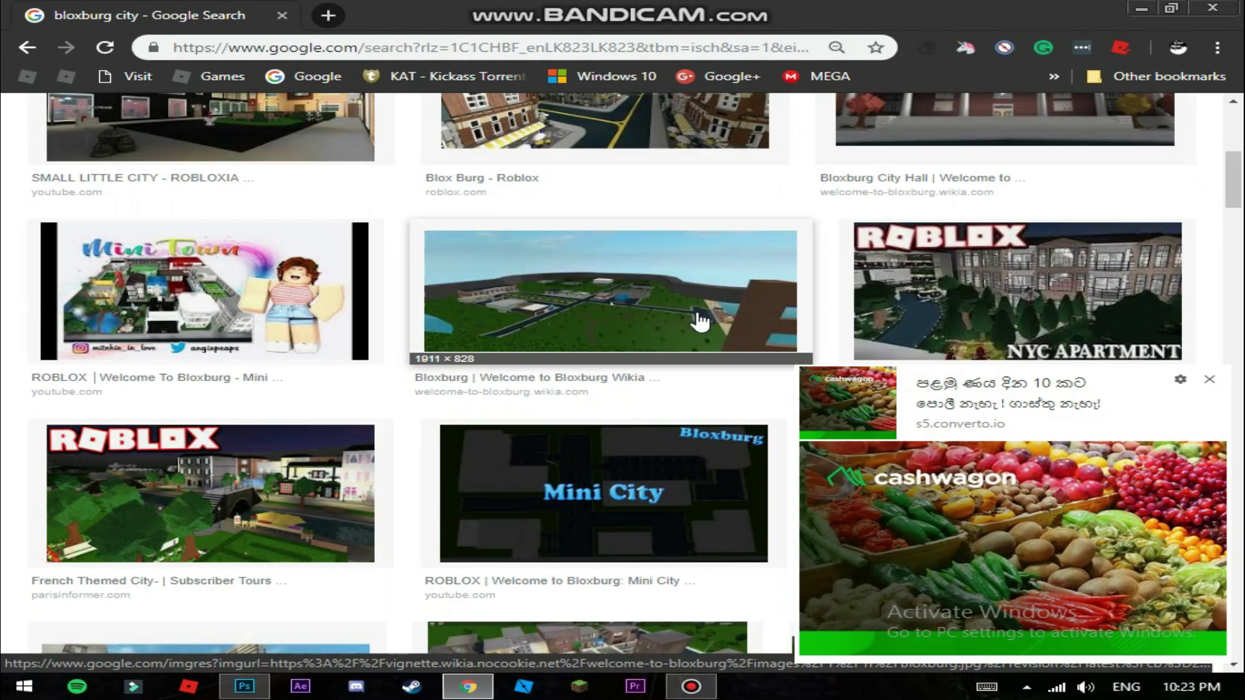
pyautogui.rightClick(1000, 508)
pyautogui.click(943, 516)
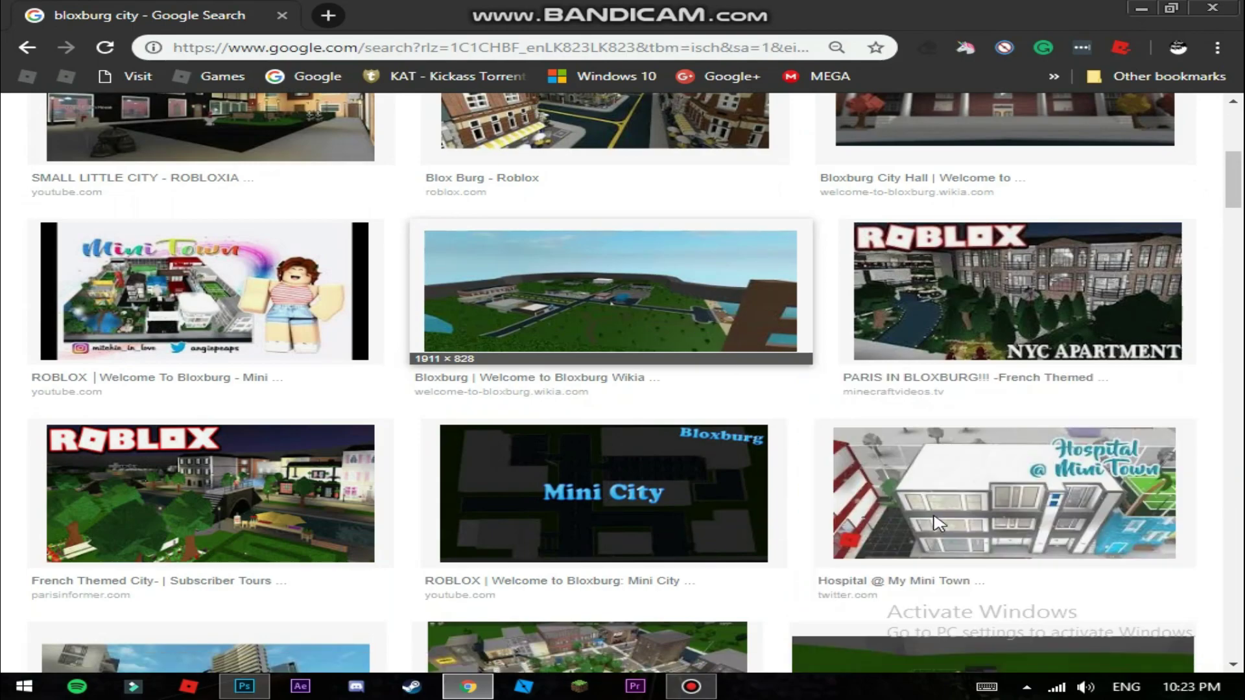
pyautogui.click(625, 290)
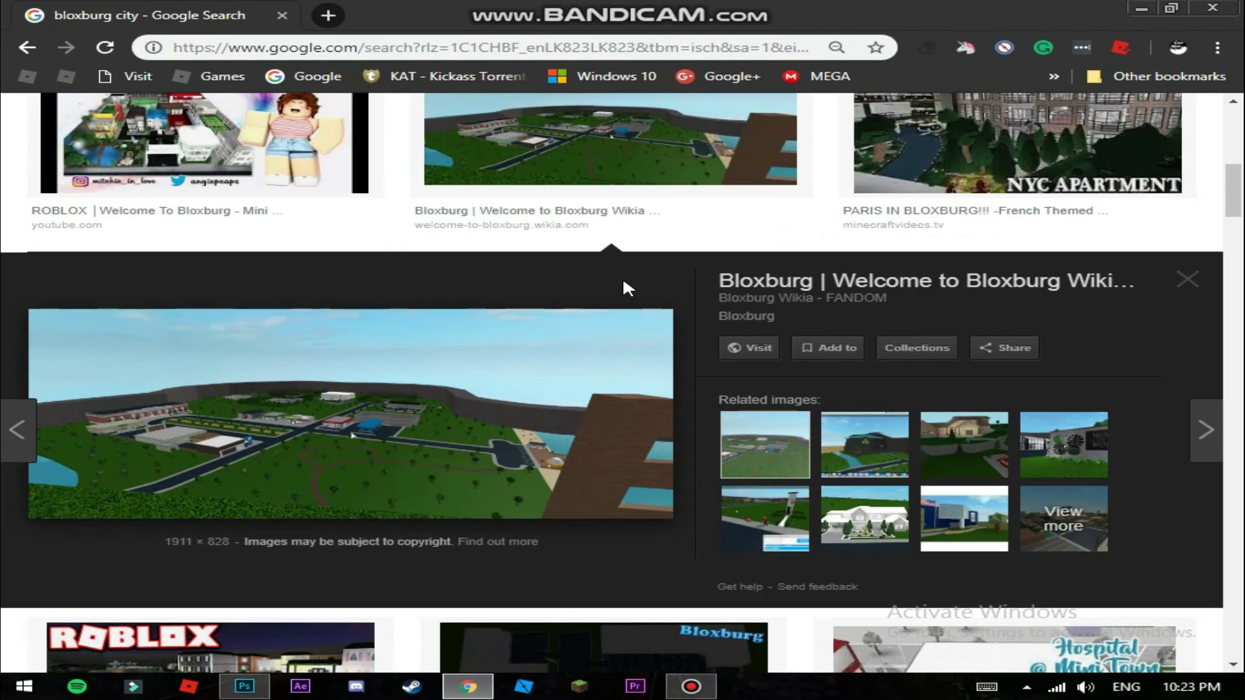
pyautogui.rightClick(452, 408)
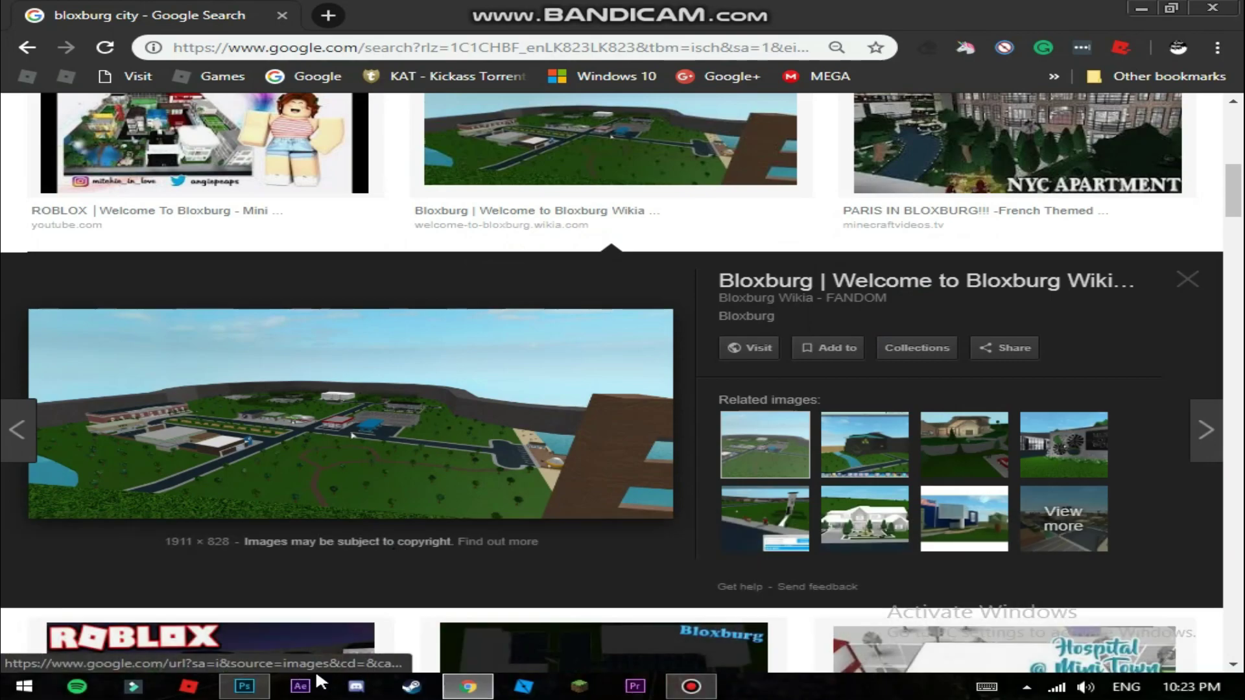
# Step: Return to Photoshop, paste the copied Bloxburg image into the document and shift it left across the canvas
pyautogui.click(245, 686)
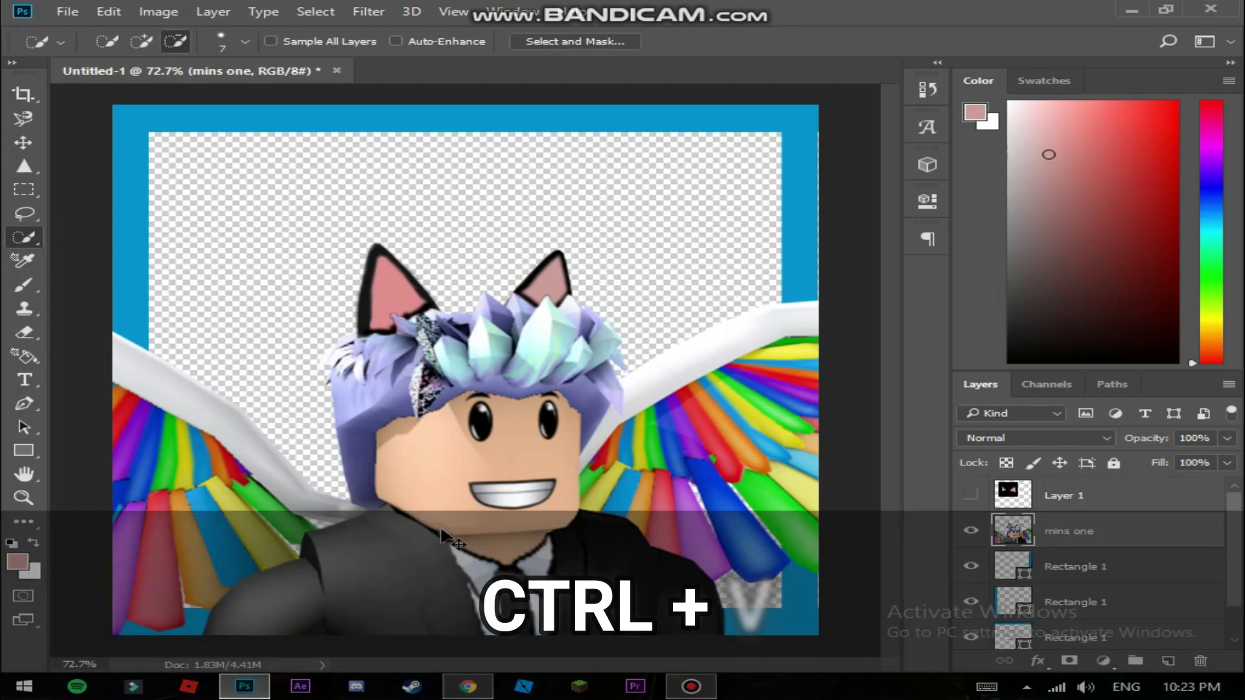
pyautogui.hotkey('ctrl', 'v')
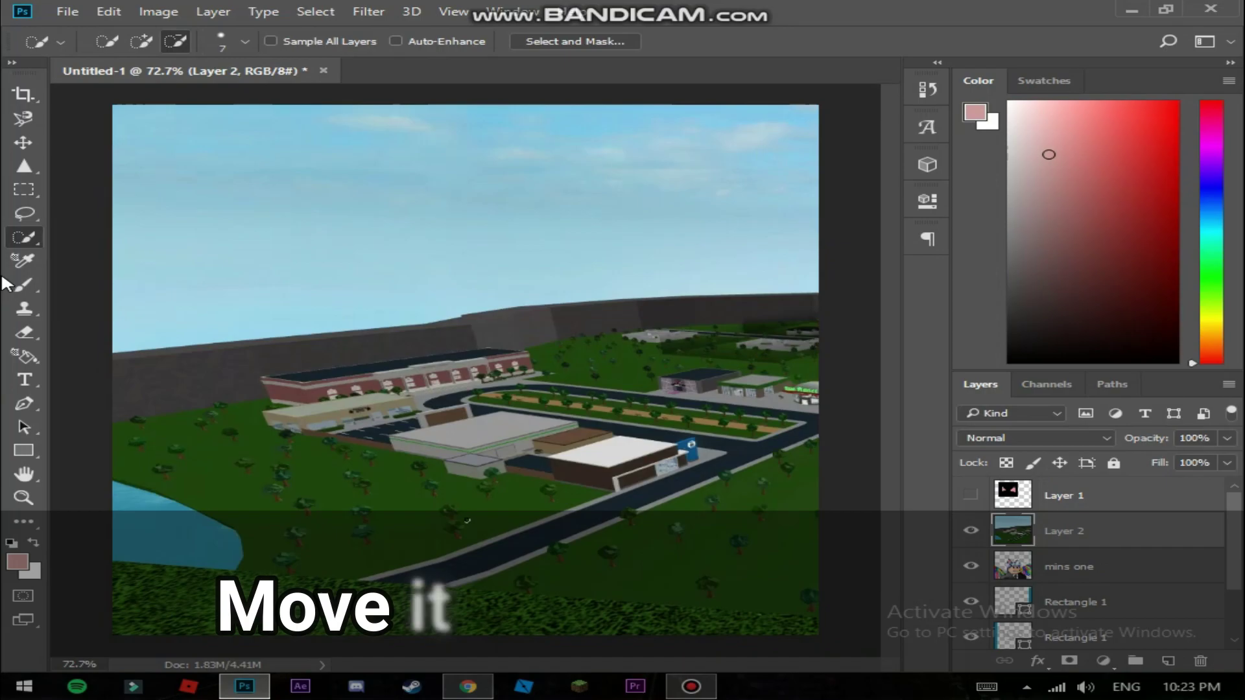
pyautogui.click(19, 145)
pyautogui.moveTo(356, 211); pyautogui.dragTo(173, 260)
# Step: Reorder the layers so the mins one avatar layer sits directly above the Layer 2 background
pyautogui.moveTo(1037, 529); pyautogui.dragTo(1055, 584)
pyautogui.moveTo(1231, 530); pyautogui.dragTo(1233, 551)
pyautogui.moveTo(1095, 497); pyautogui.dragTo(1092, 614)
pyautogui.moveTo(1233, 578); pyautogui.dragTo(1242, 603)
pyautogui.scroll(2, 1240, 610)
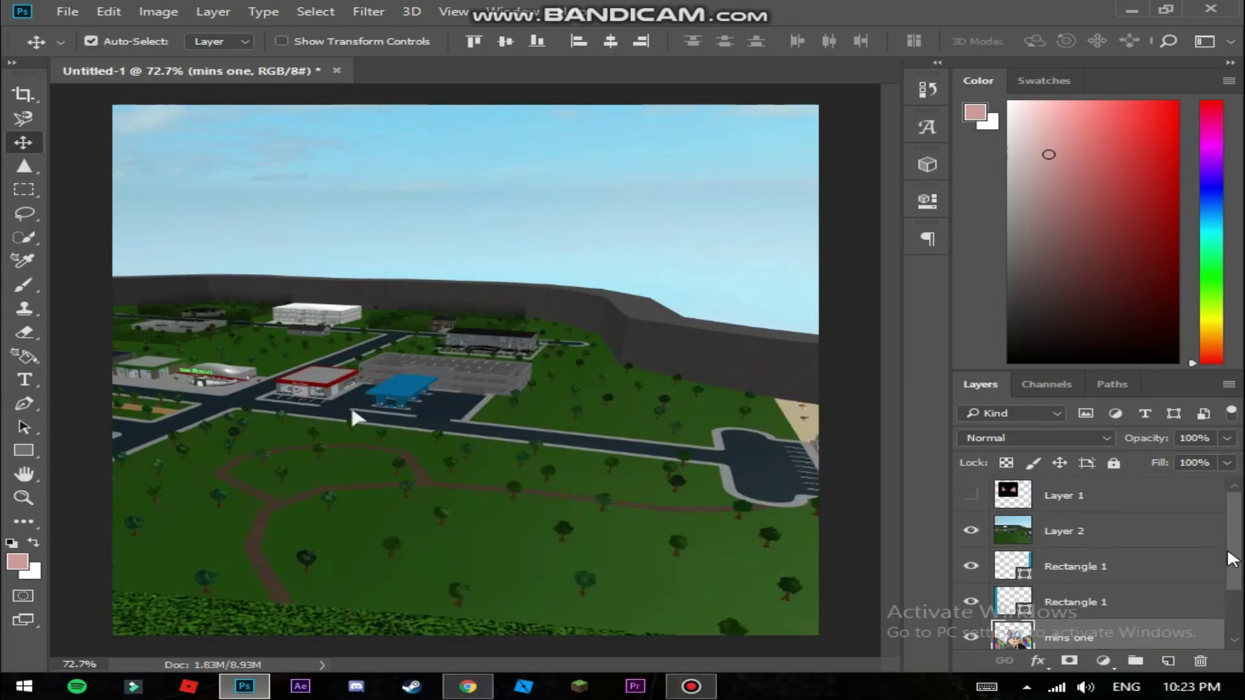
pyautogui.moveTo(1096, 629); pyautogui.dragTo(1102, 512)
# Step: Combine the four Rectangle 1 frame layers into a single layer and place it between mins one and Layer 2
pyautogui.scroll(-2, 1214, 545)
pyautogui.click(1066, 528)
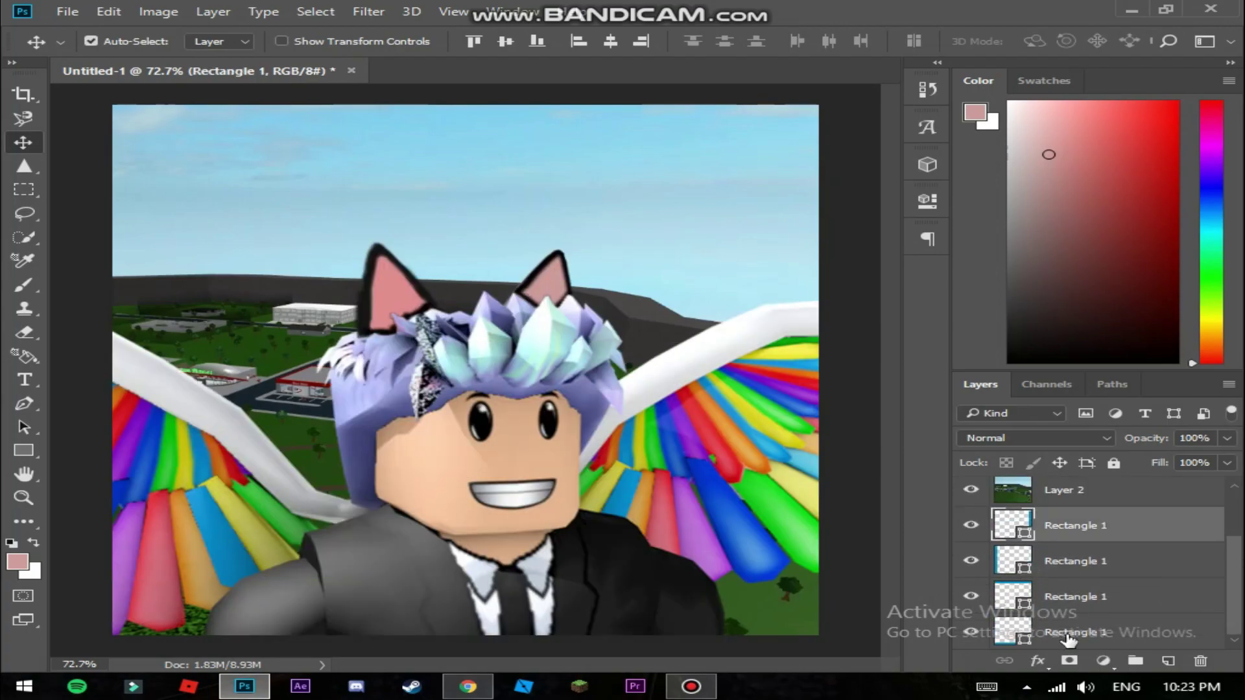
pyautogui.keyDown('shift'); pyautogui.click(1067, 636); pyautogui.keyUp('shift')
pyautogui.rightClick(1072, 582)
pyautogui.click(836, 232)
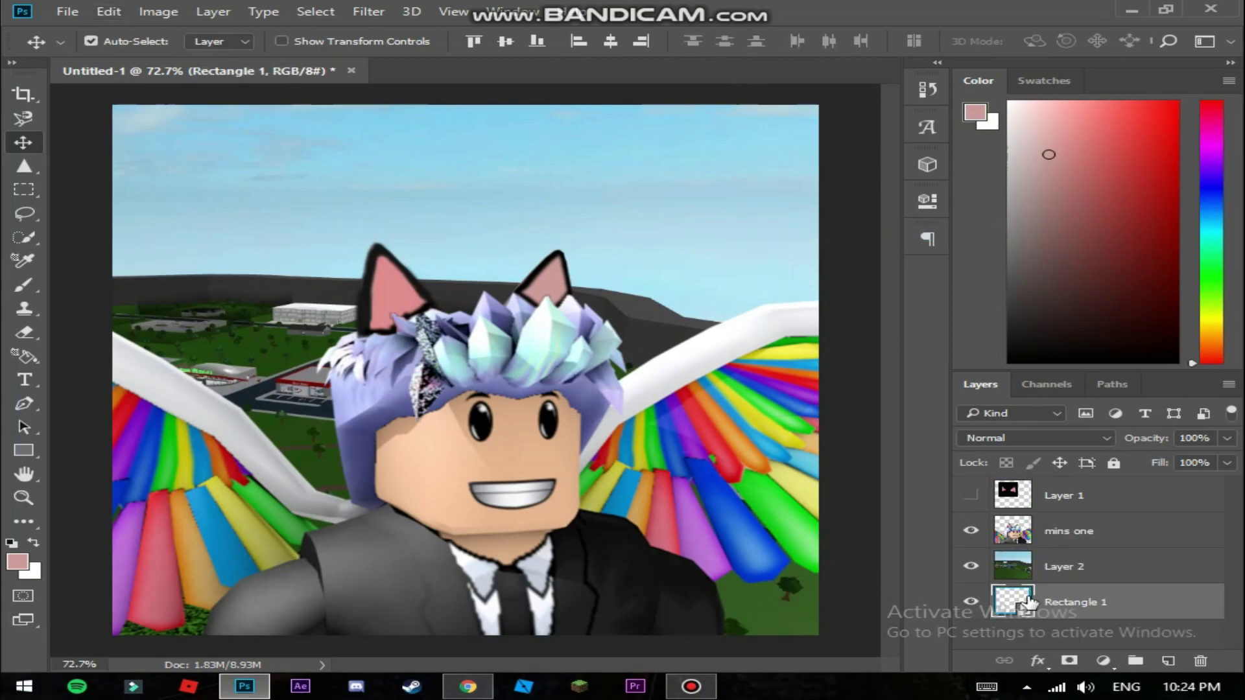
pyautogui.moveTo(1030, 600); pyautogui.dragTo(1046, 574)
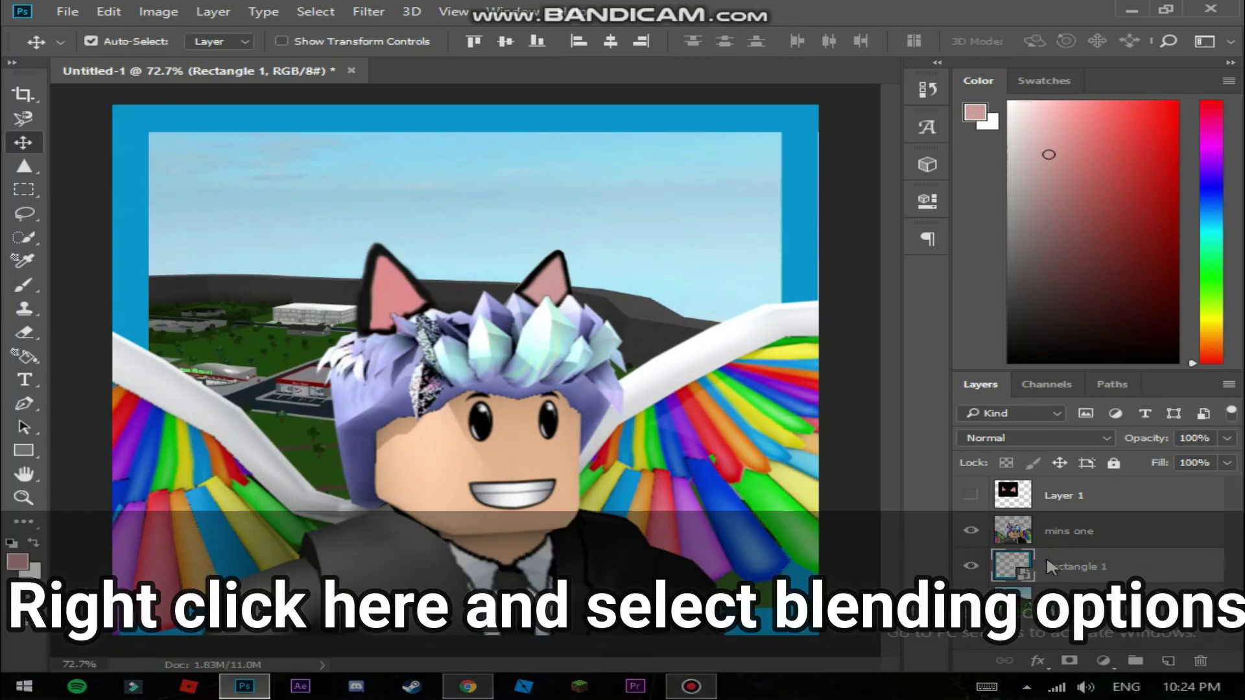
# Step: Add a linear Gradient Overlay to the combined Rectangle 1 frame layer and open its gradient in the Gradient Editor
pyautogui.rightClick(1045, 555)
pyautogui.click(672, 121)
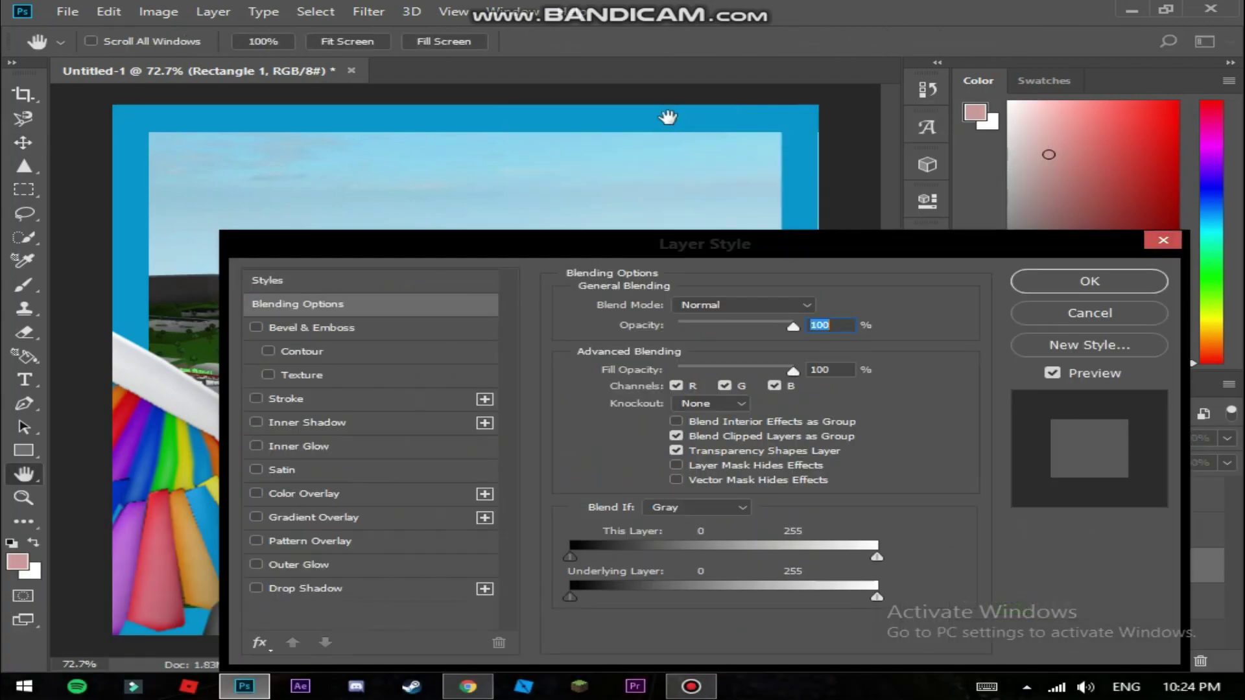
pyautogui.click(345, 518)
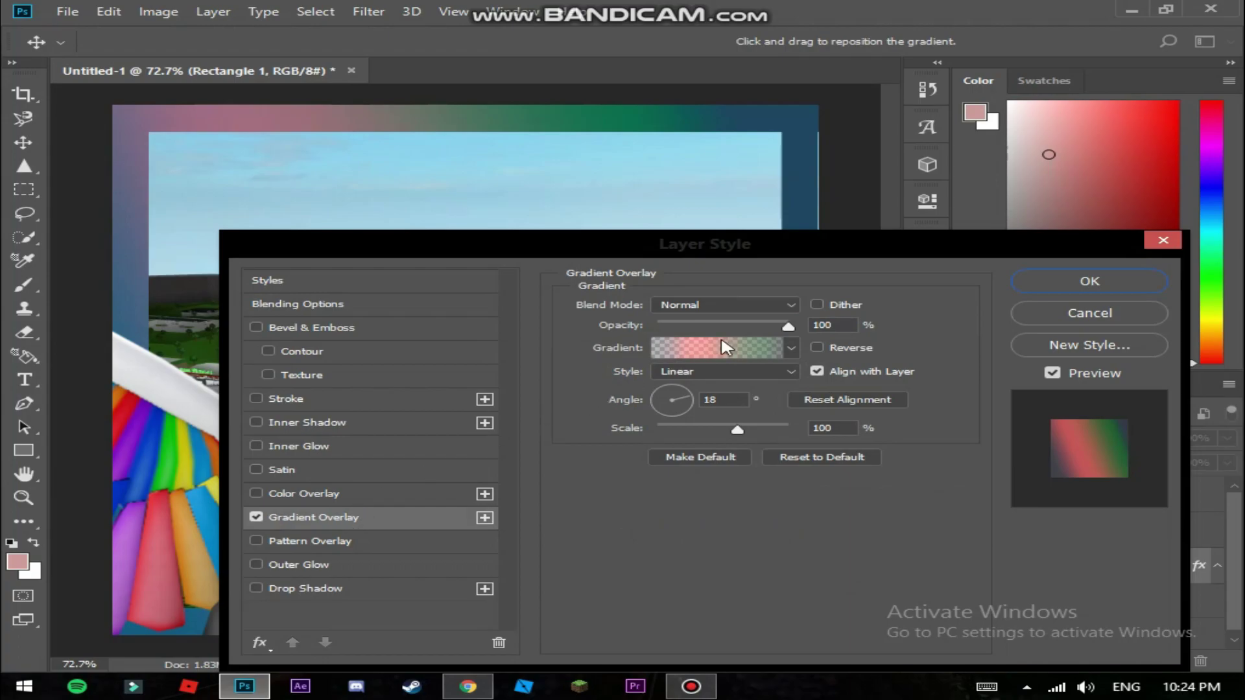
pyautogui.click(741, 371)
pyautogui.click(741, 367)
pyautogui.click(741, 348)
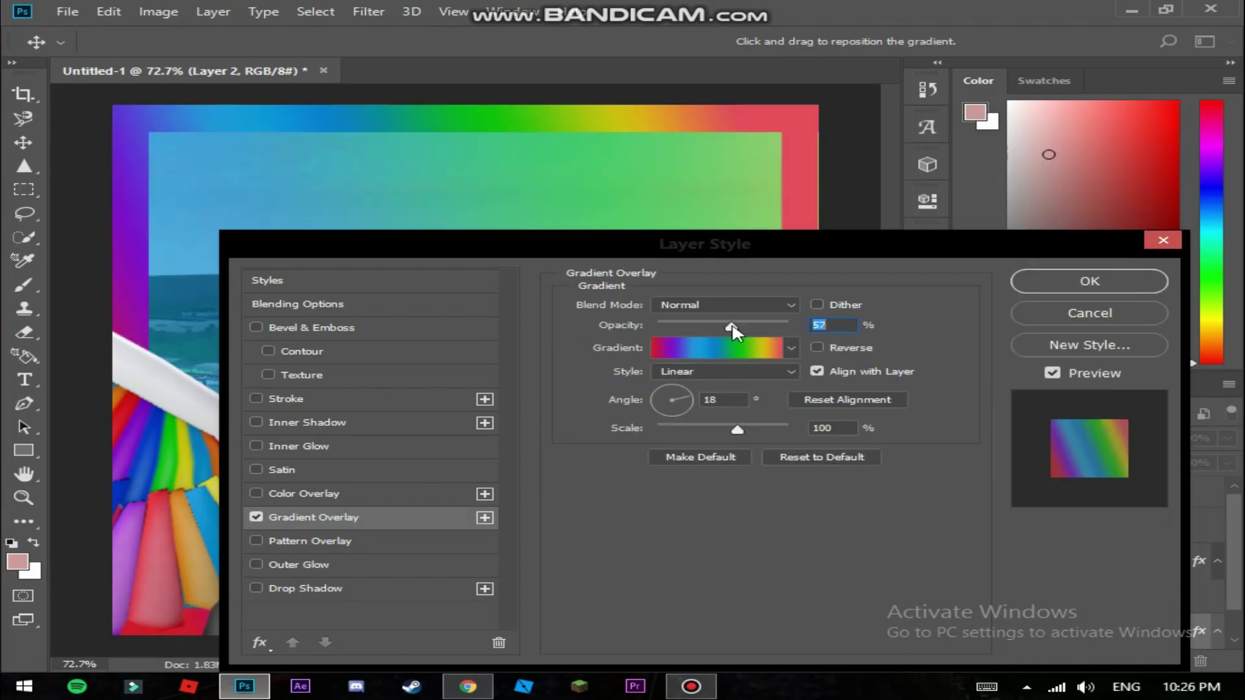
# Step: Set the opacity of the rainbow Gradient Overlay on the Layer 2 background to 39% and apply the layer style
pyautogui.moveTo(731, 321); pyautogui.dragTo(725, 322)
pyautogui.moveTo(736, 239); pyautogui.dragTo(704, 609)
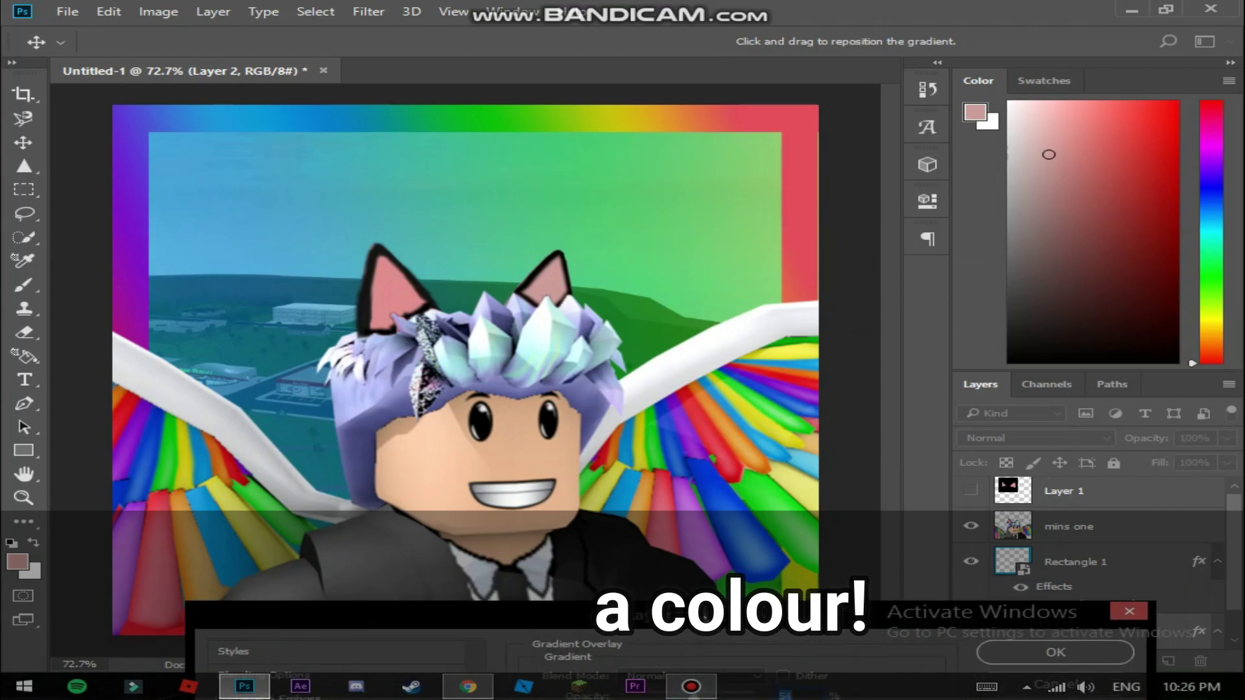
pyautogui.moveTo(700, 603); pyautogui.dragTo(727, 317)
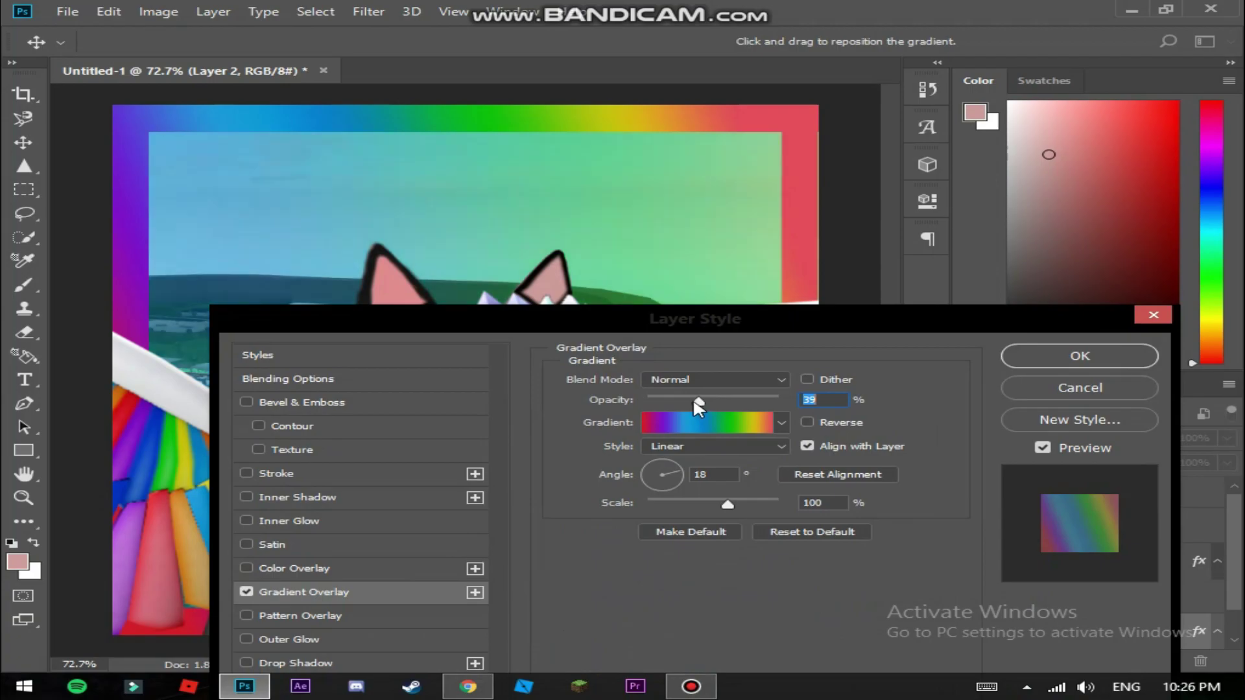
pyautogui.click(1069, 358)
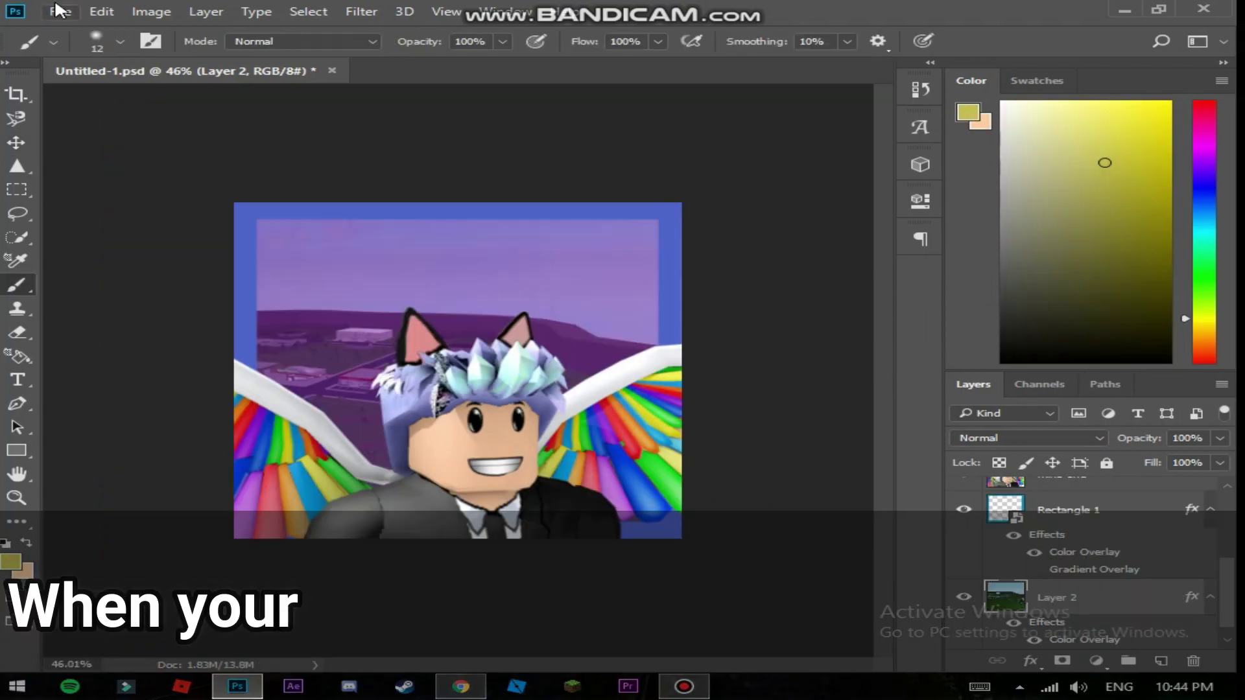
# Step: Save the artwork as the PNG file "mins full sort of.png" in New folder on the Desktop and quit the program
pyautogui.click(60, 11)
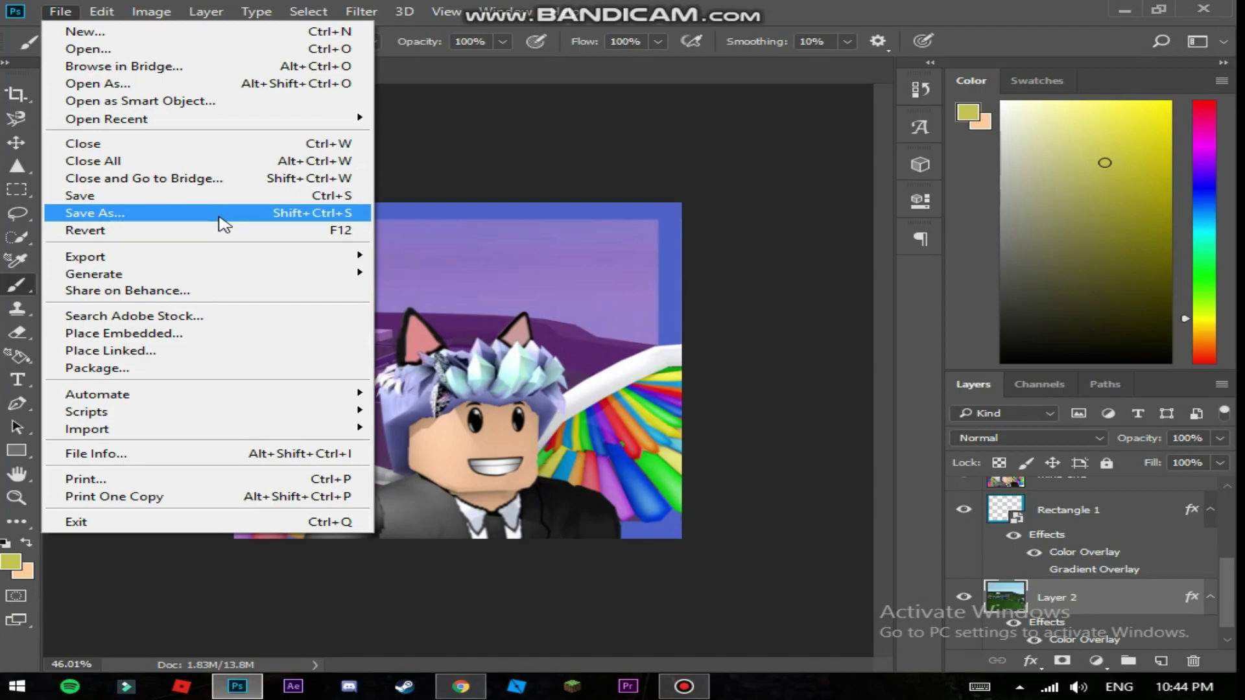
pyautogui.click(218, 217)
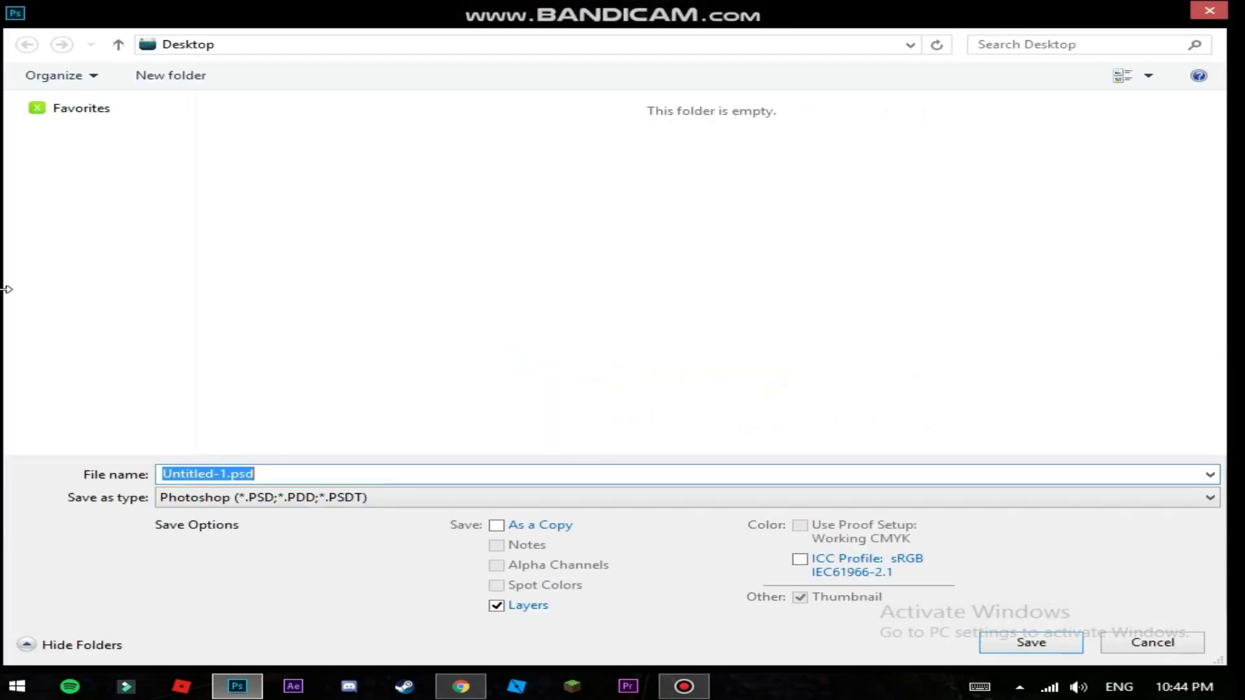
pyautogui.click(138, 207)
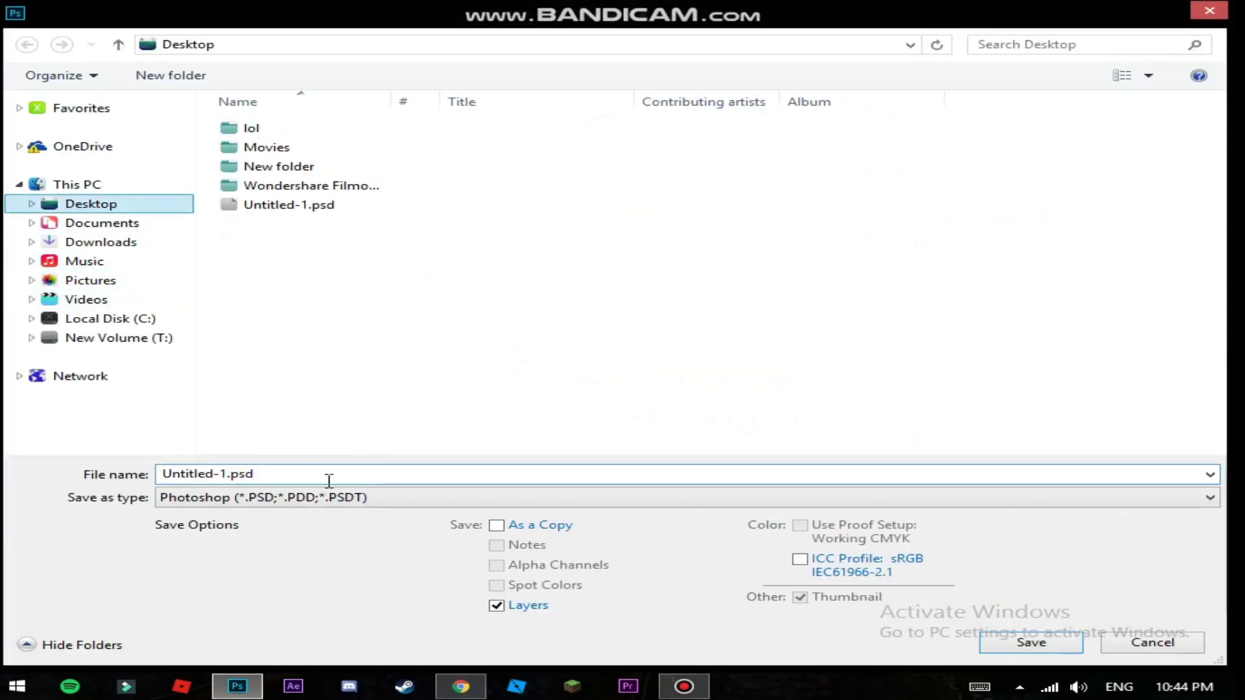
pyautogui.press('BackSpace')
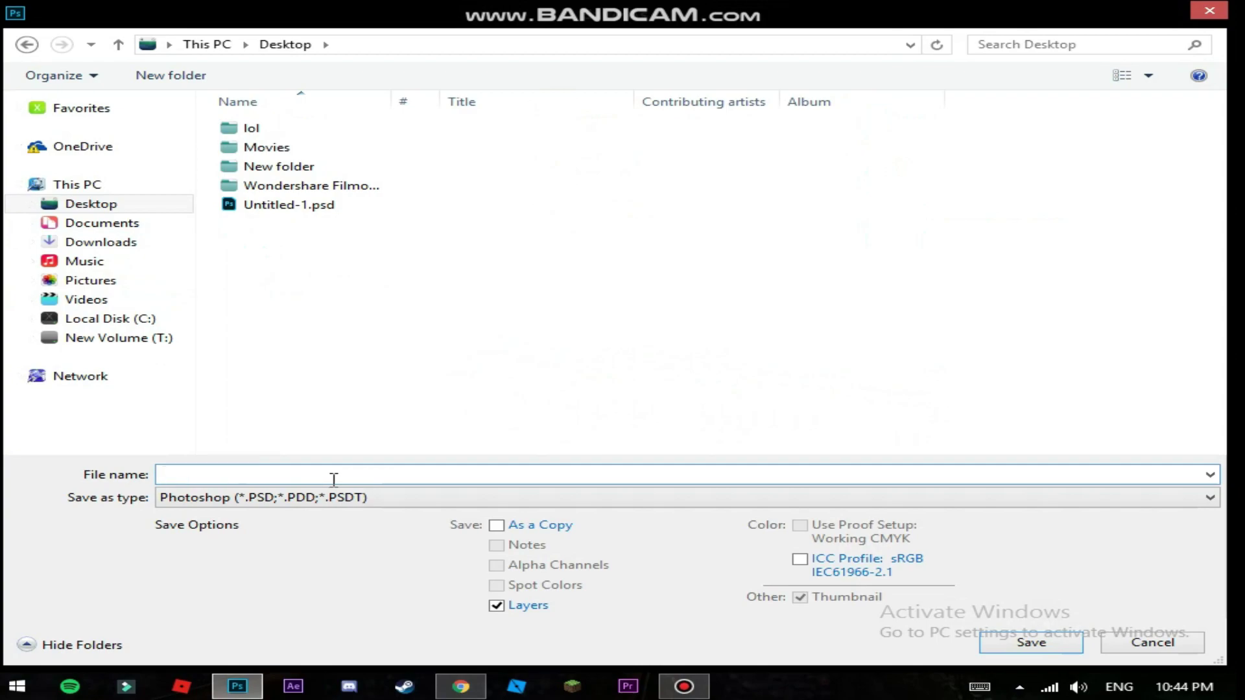
pyautogui.write('mins fu')
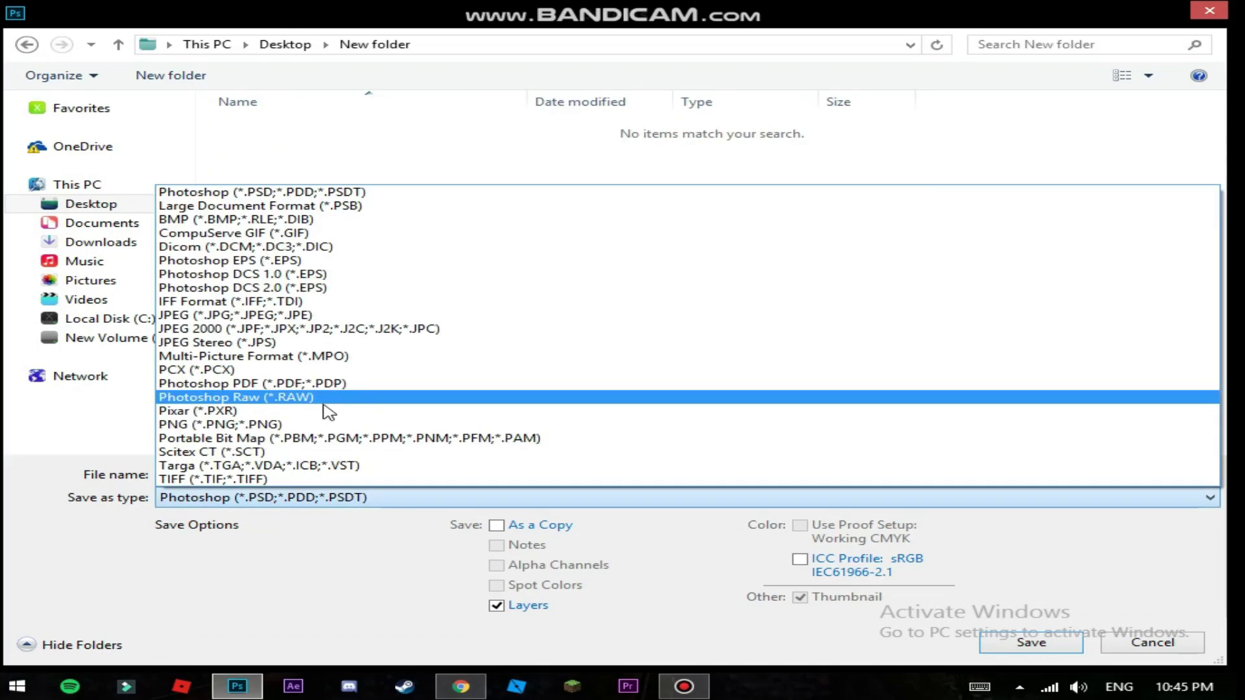
pyautogui.click(350, 424)
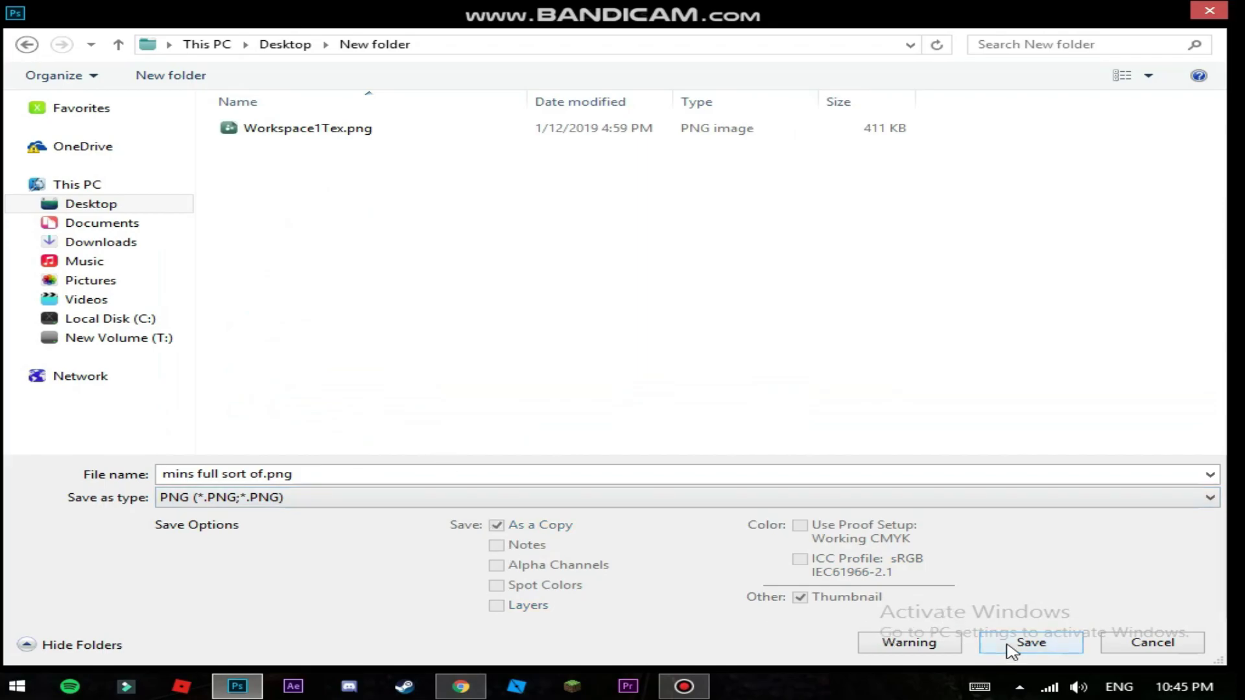
pyautogui.click(1008, 645)
pyautogui.press('Return')
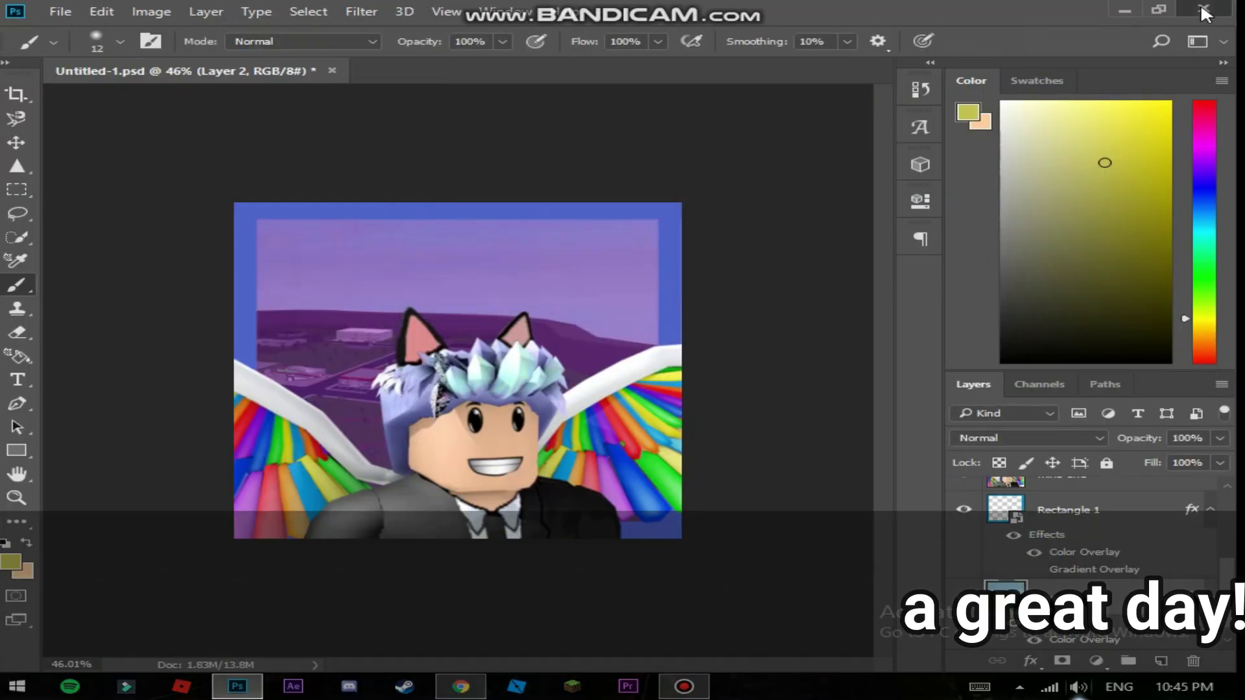
pyautogui.hotkey('ctrl', 'q')
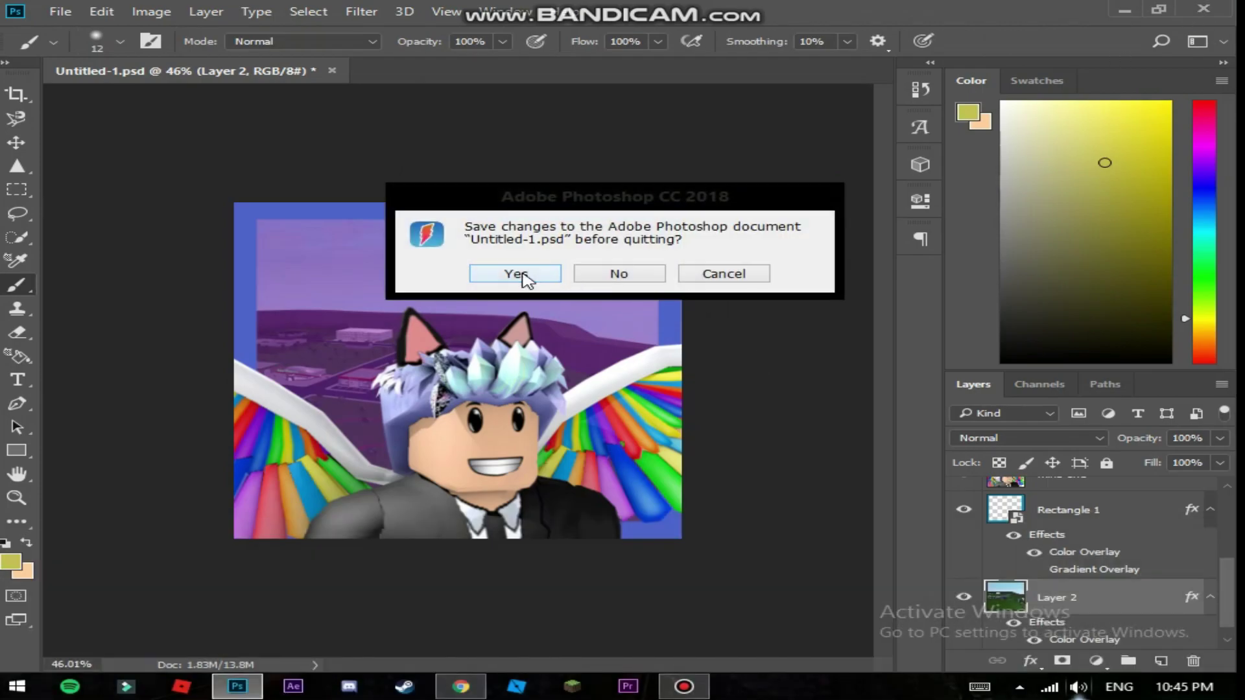